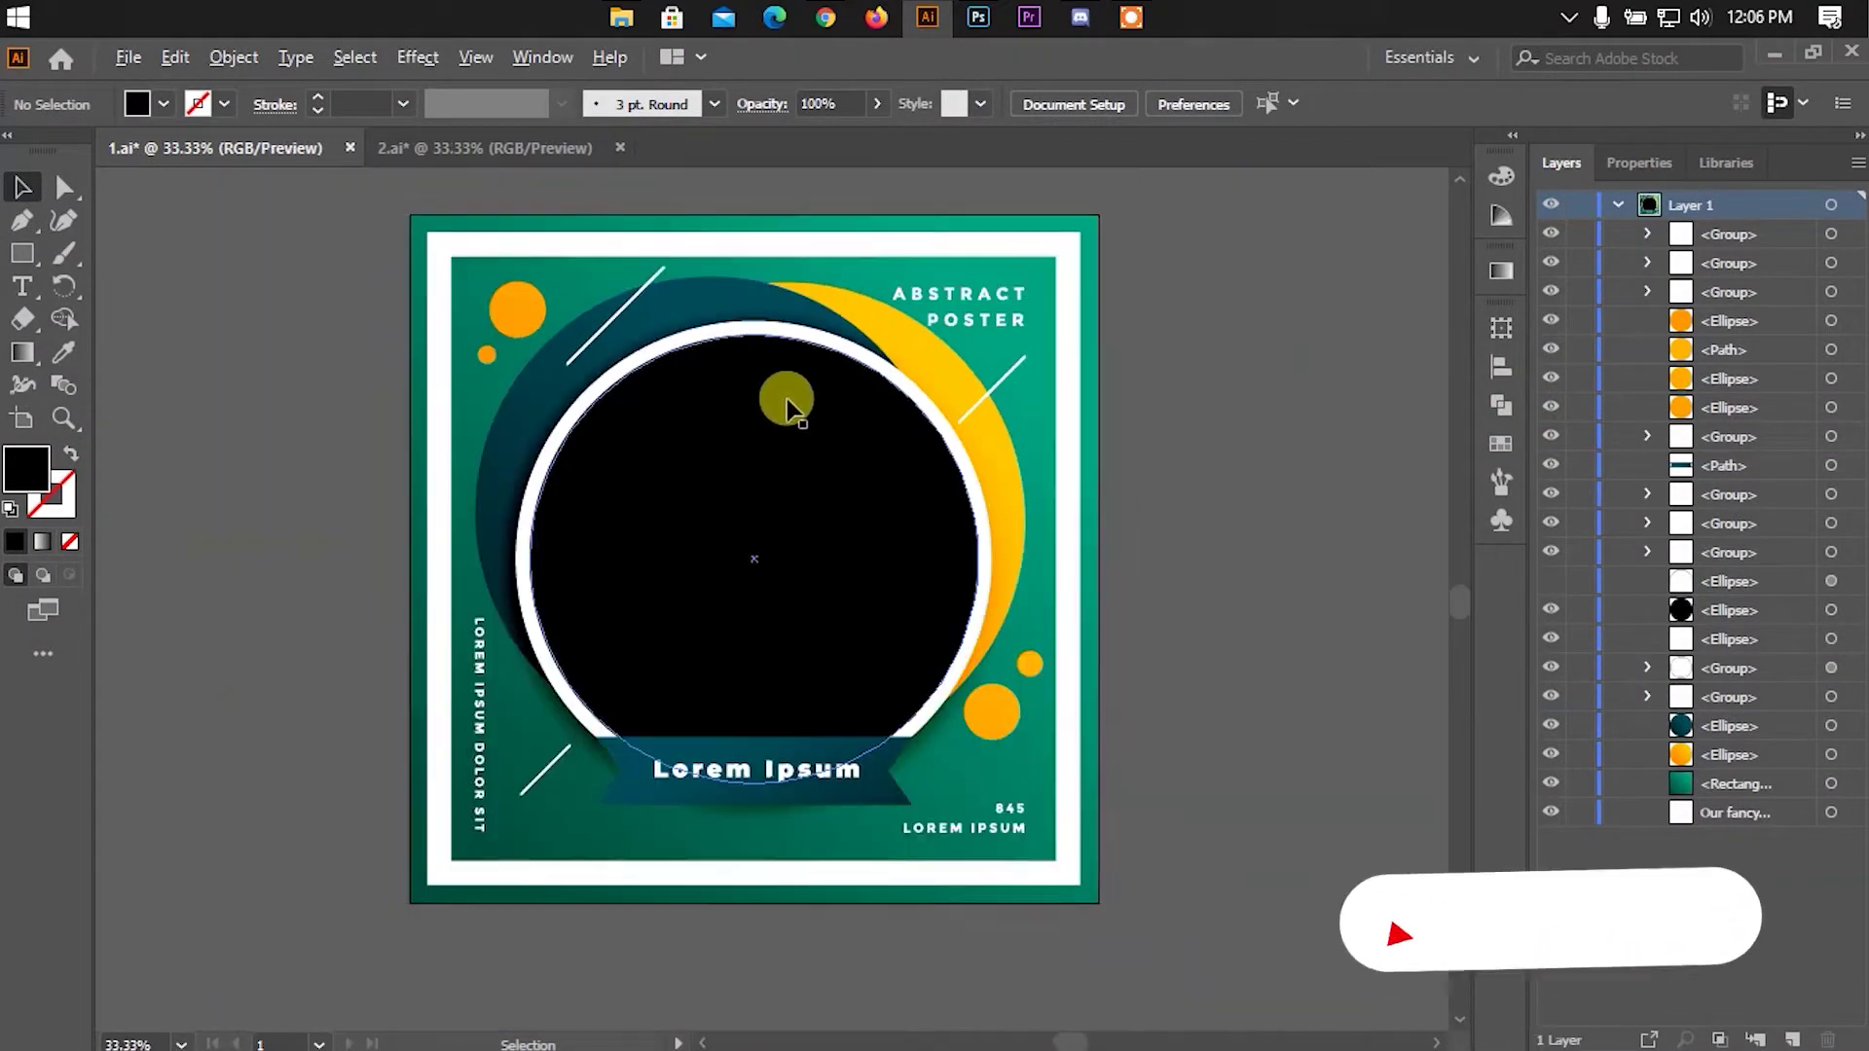
Look over the finished poster in 2.ai, return to 1.ai and inspect its large black circle
left_click(446, 150)
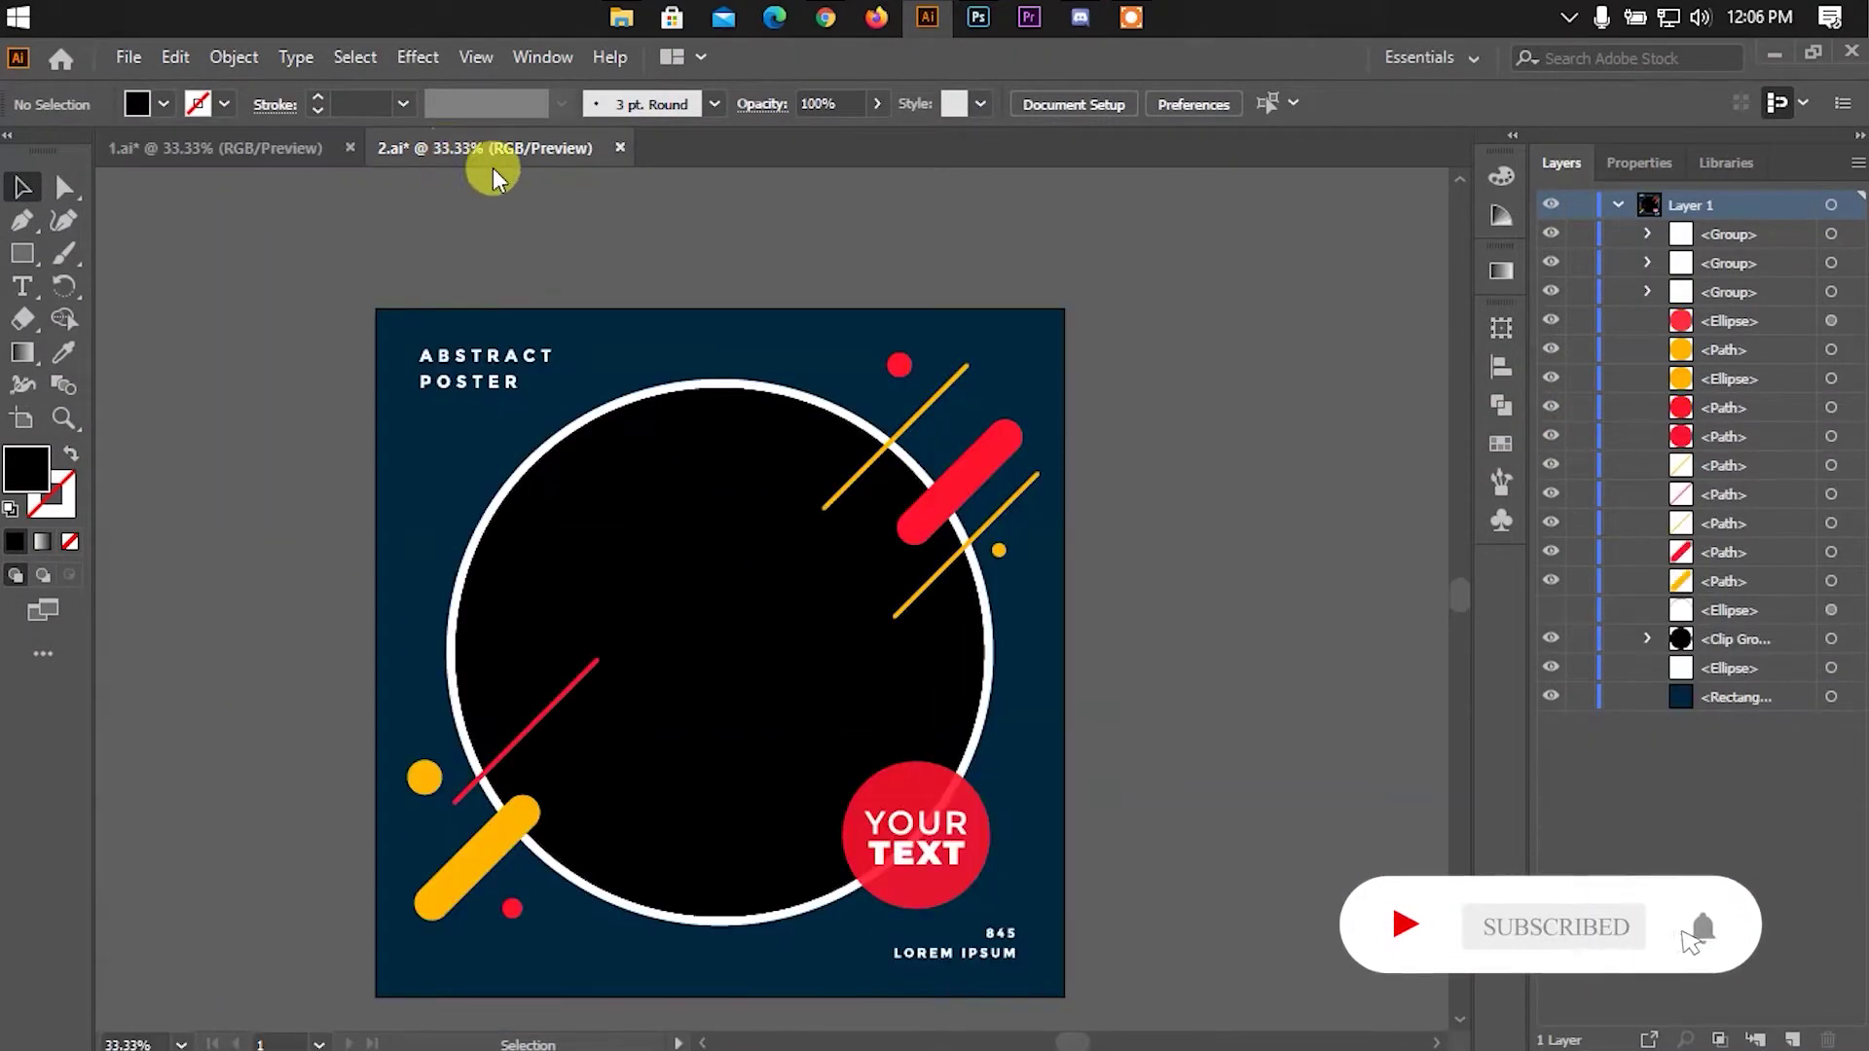
scroll(715, 533, "up", 2)
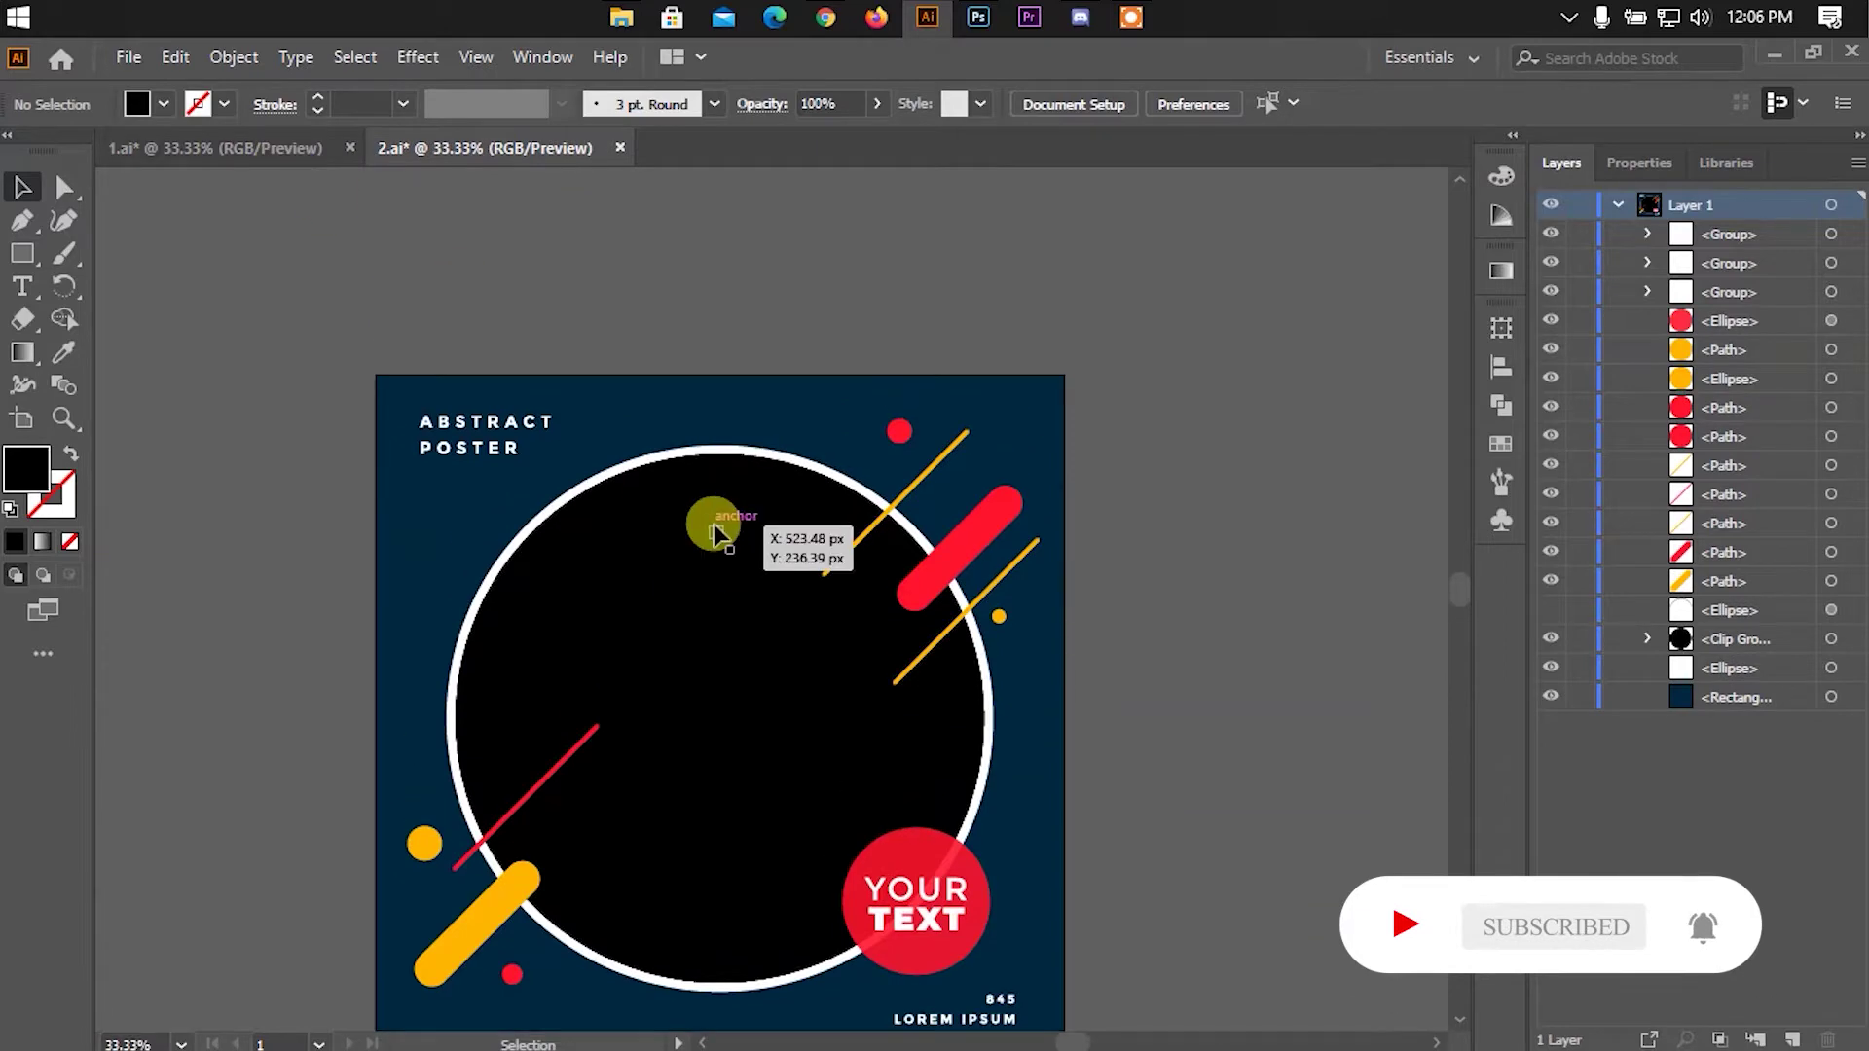
scroll(847, 429, "down", 4)
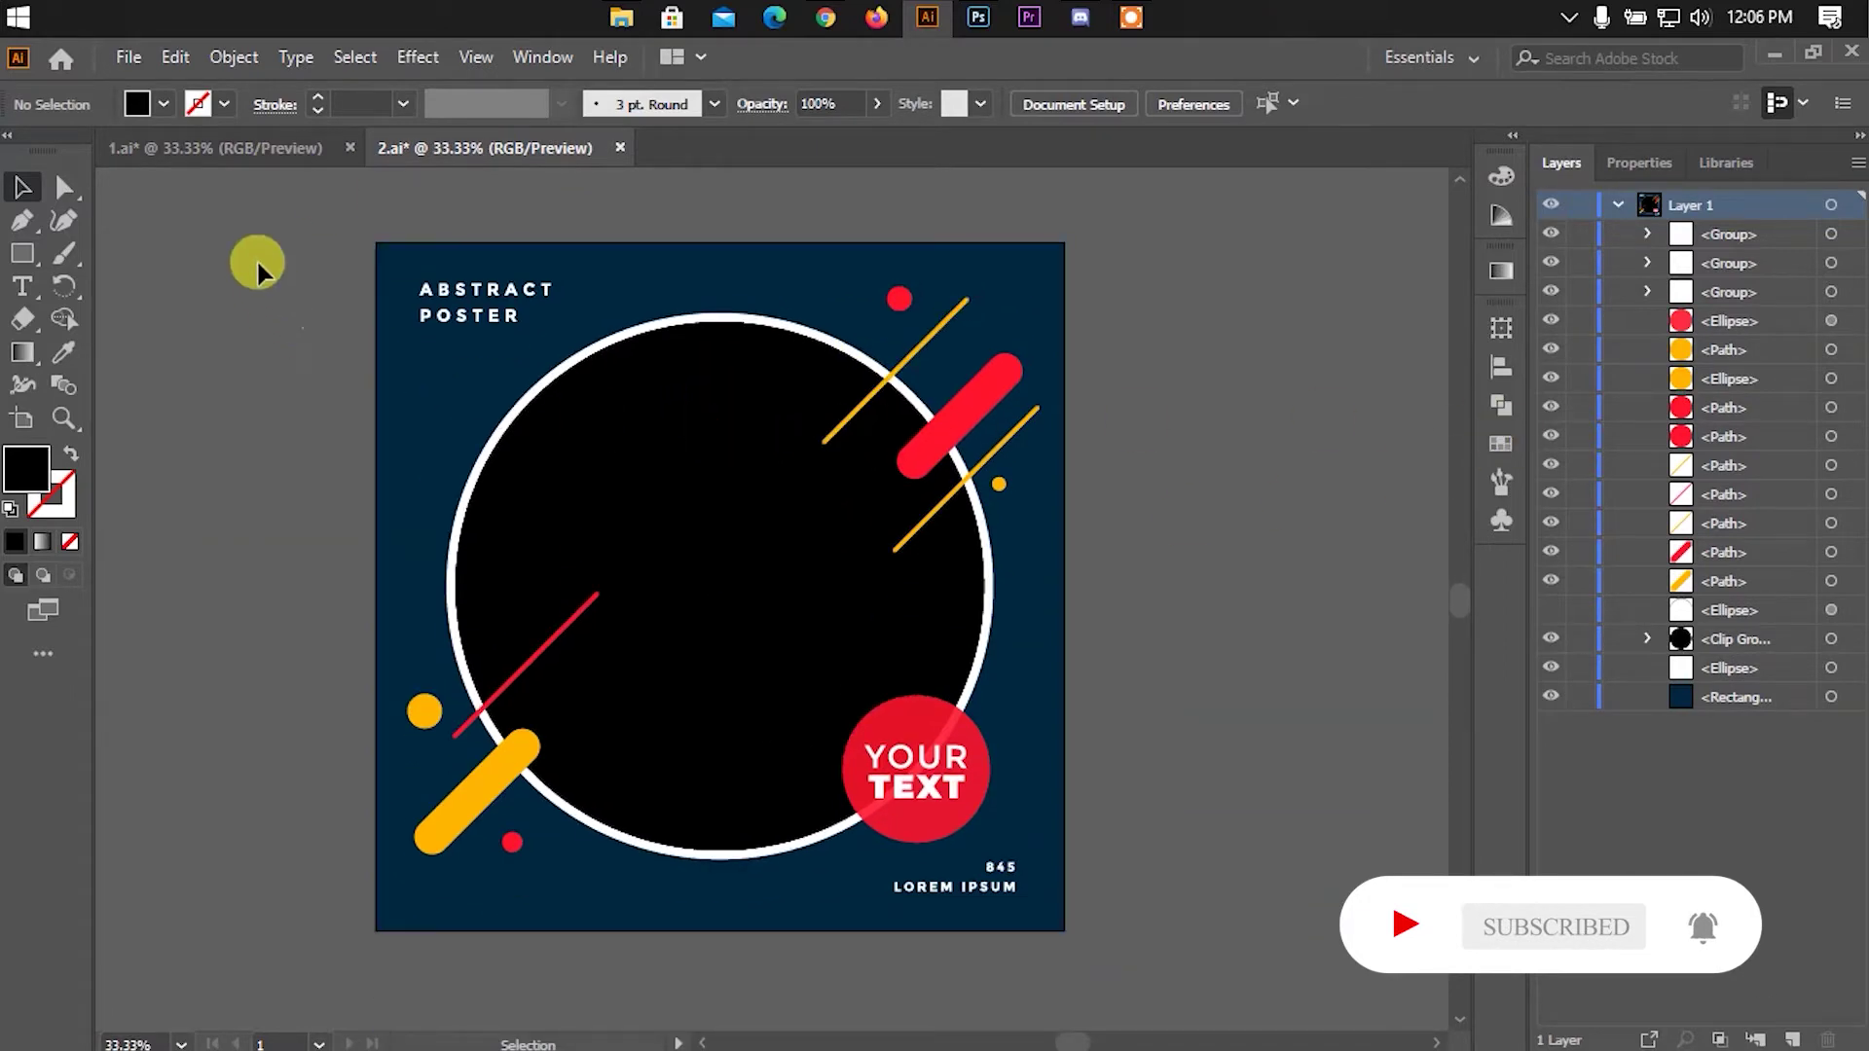
left_click(249, 156)
left_click(800, 462)
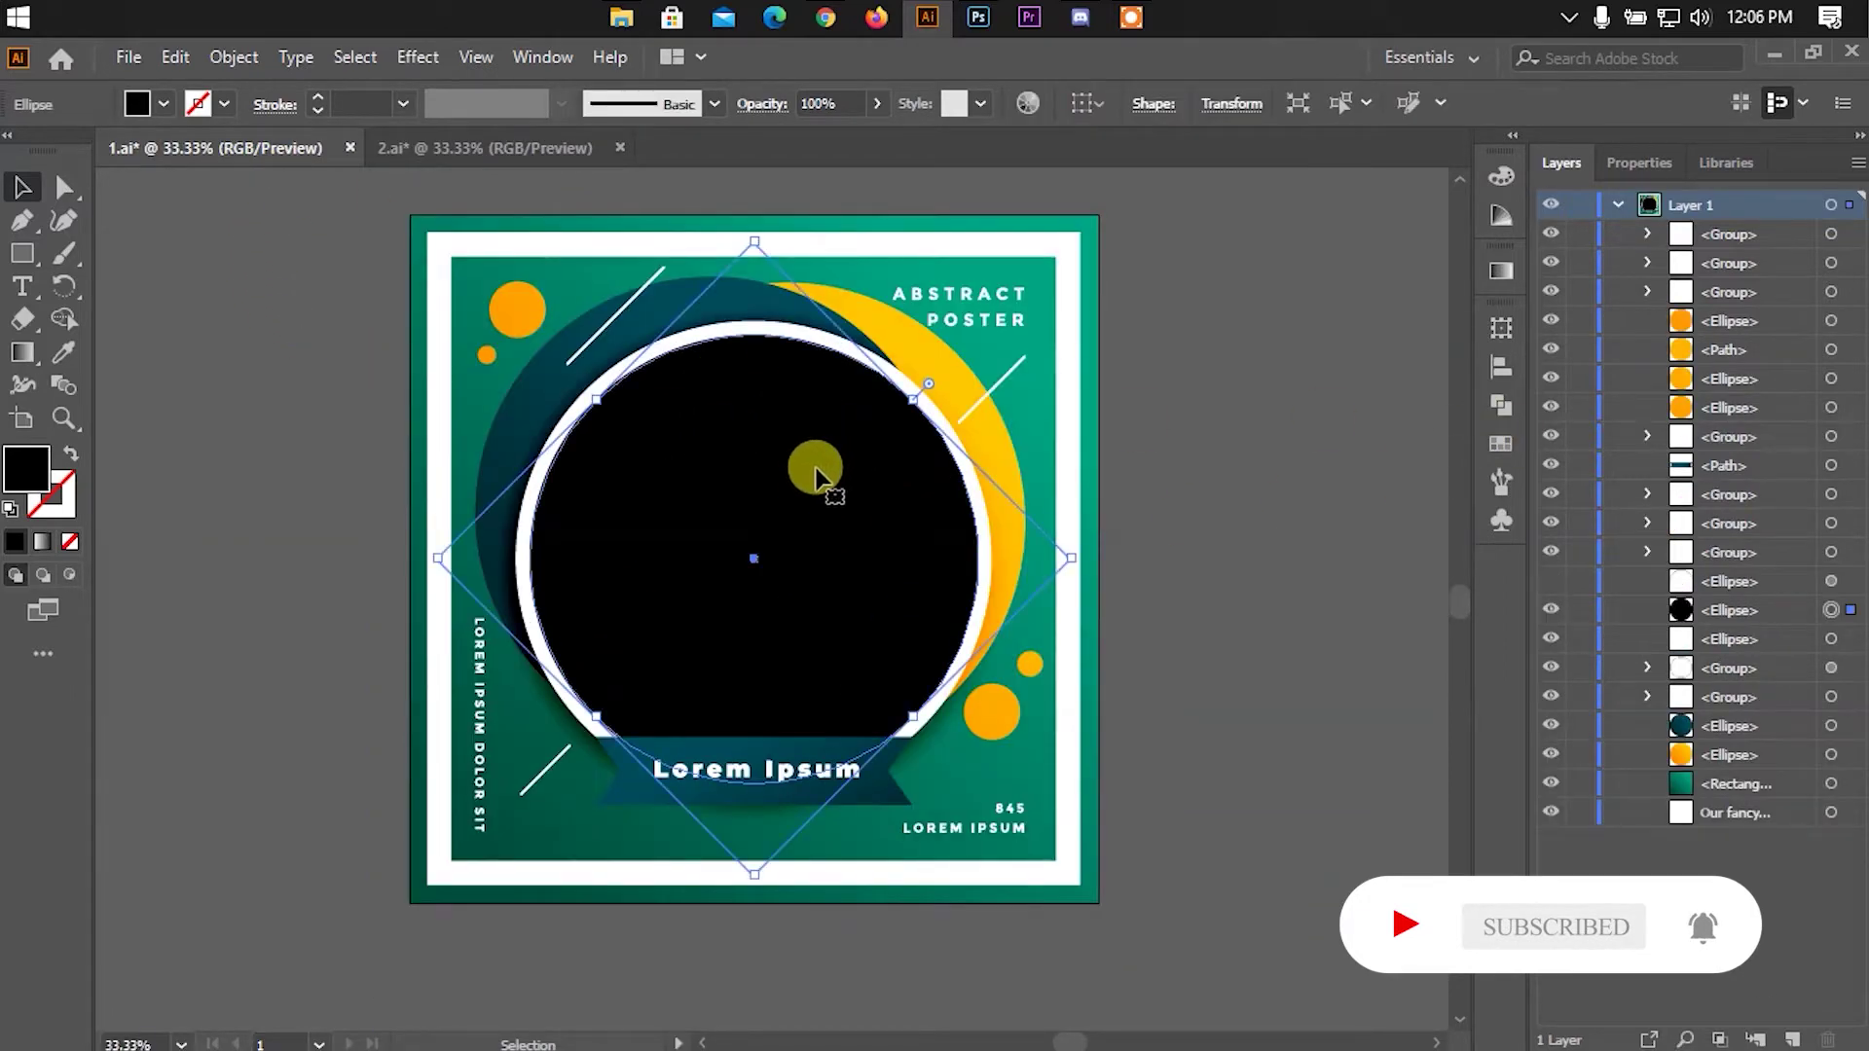
left_click(1178, 455)
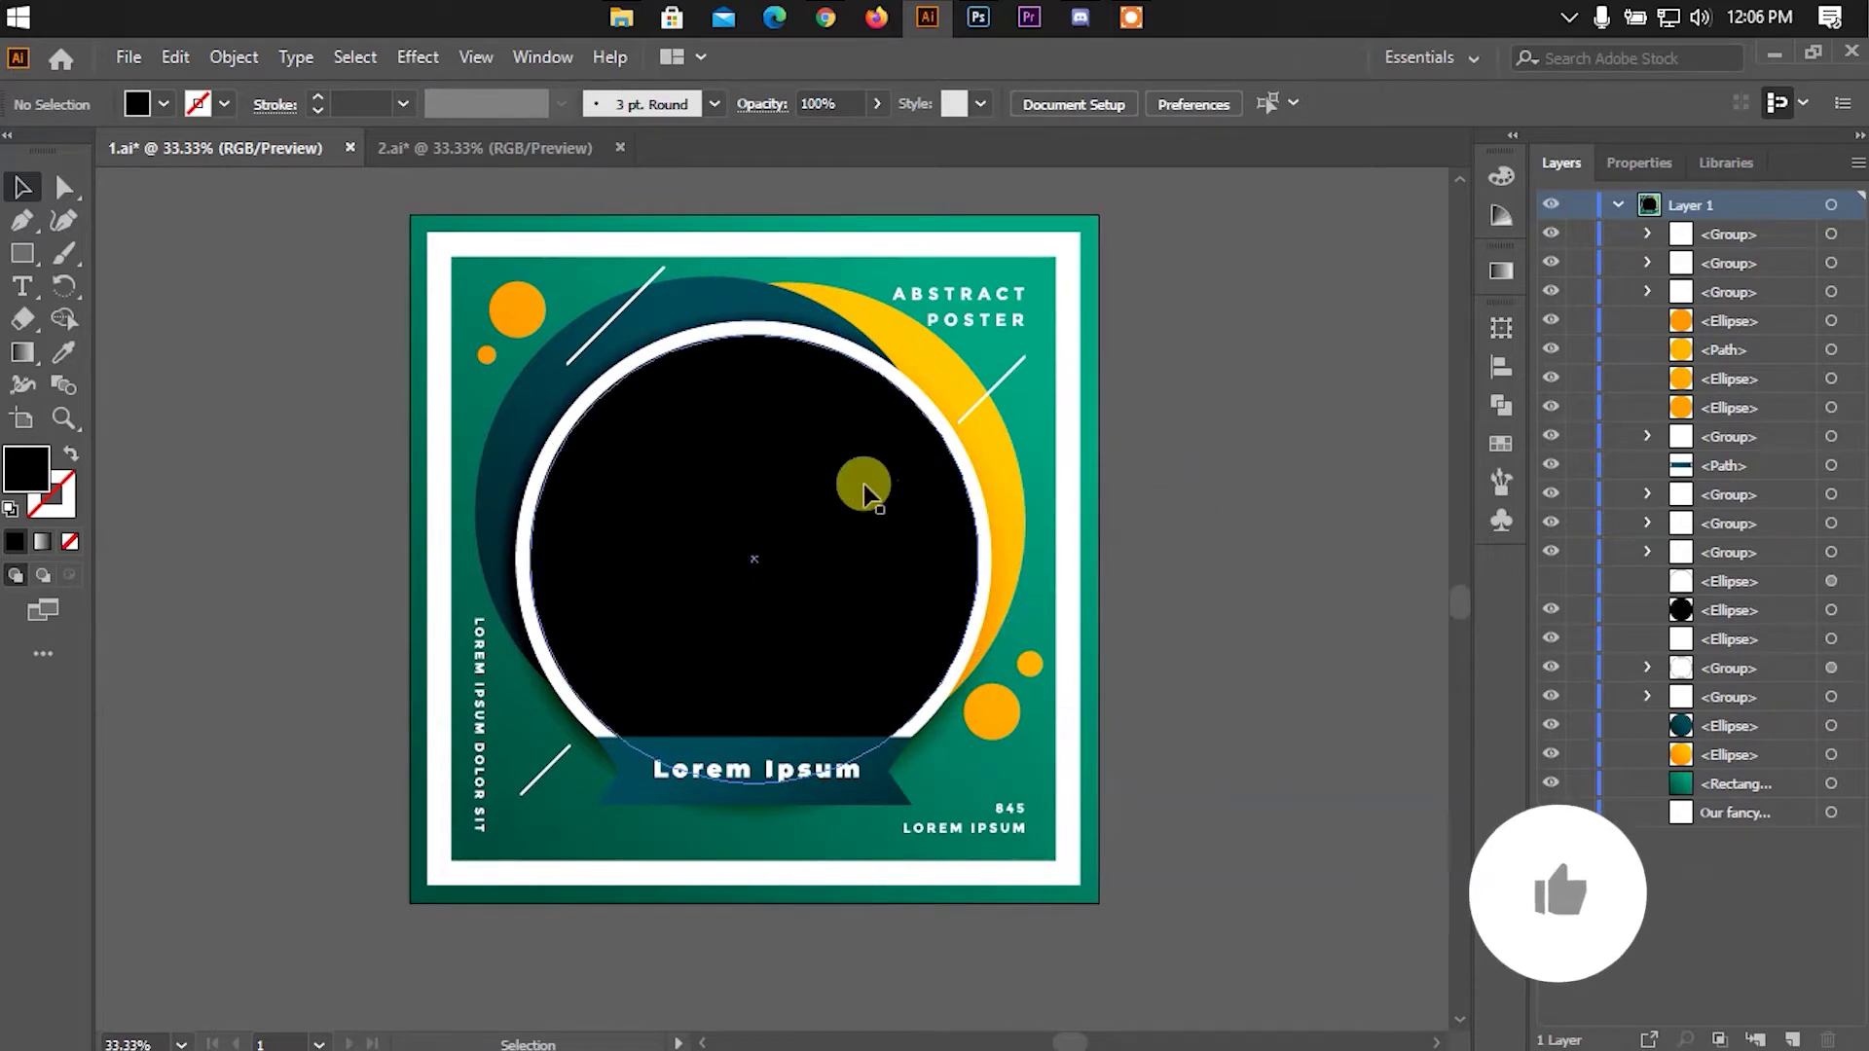
Draw a small black square on the empty canvas to the left of the poster
left_click(22, 253)
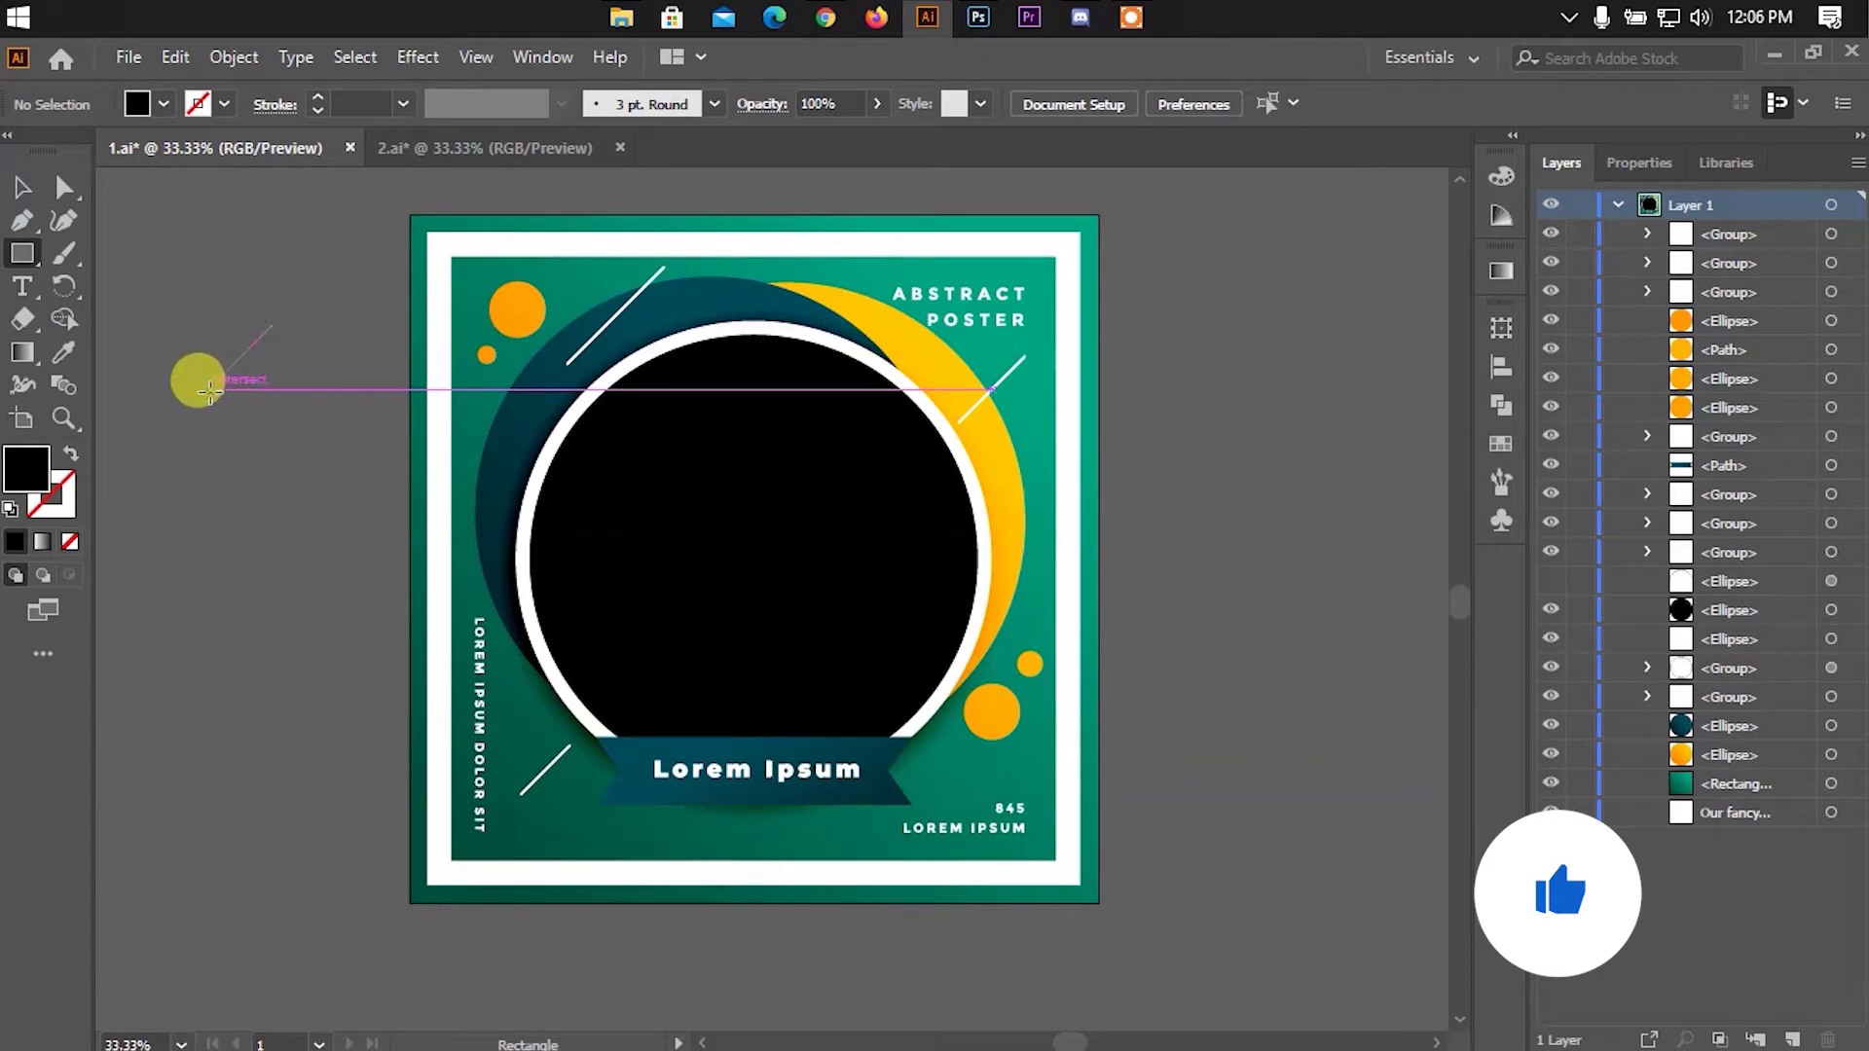
left_click_drag(210, 391, 268, 449)
left_click(22, 187)
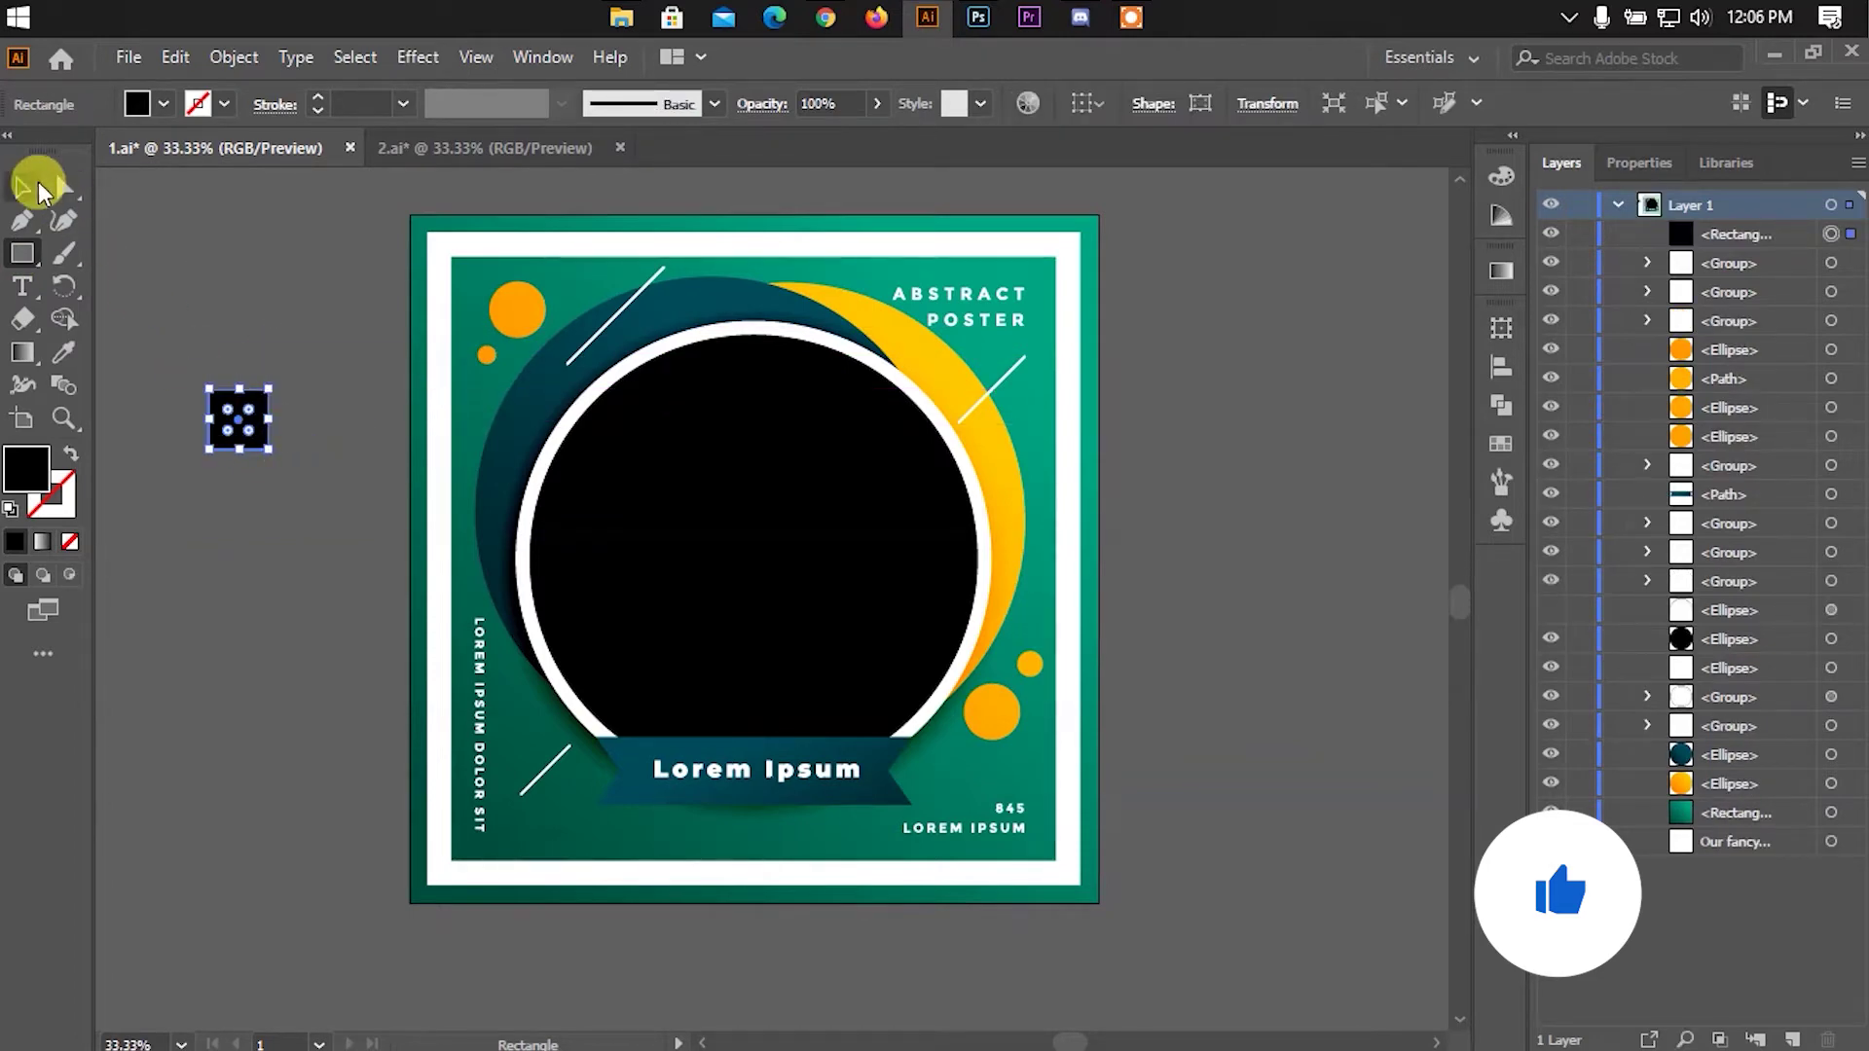
left_click(232, 264)
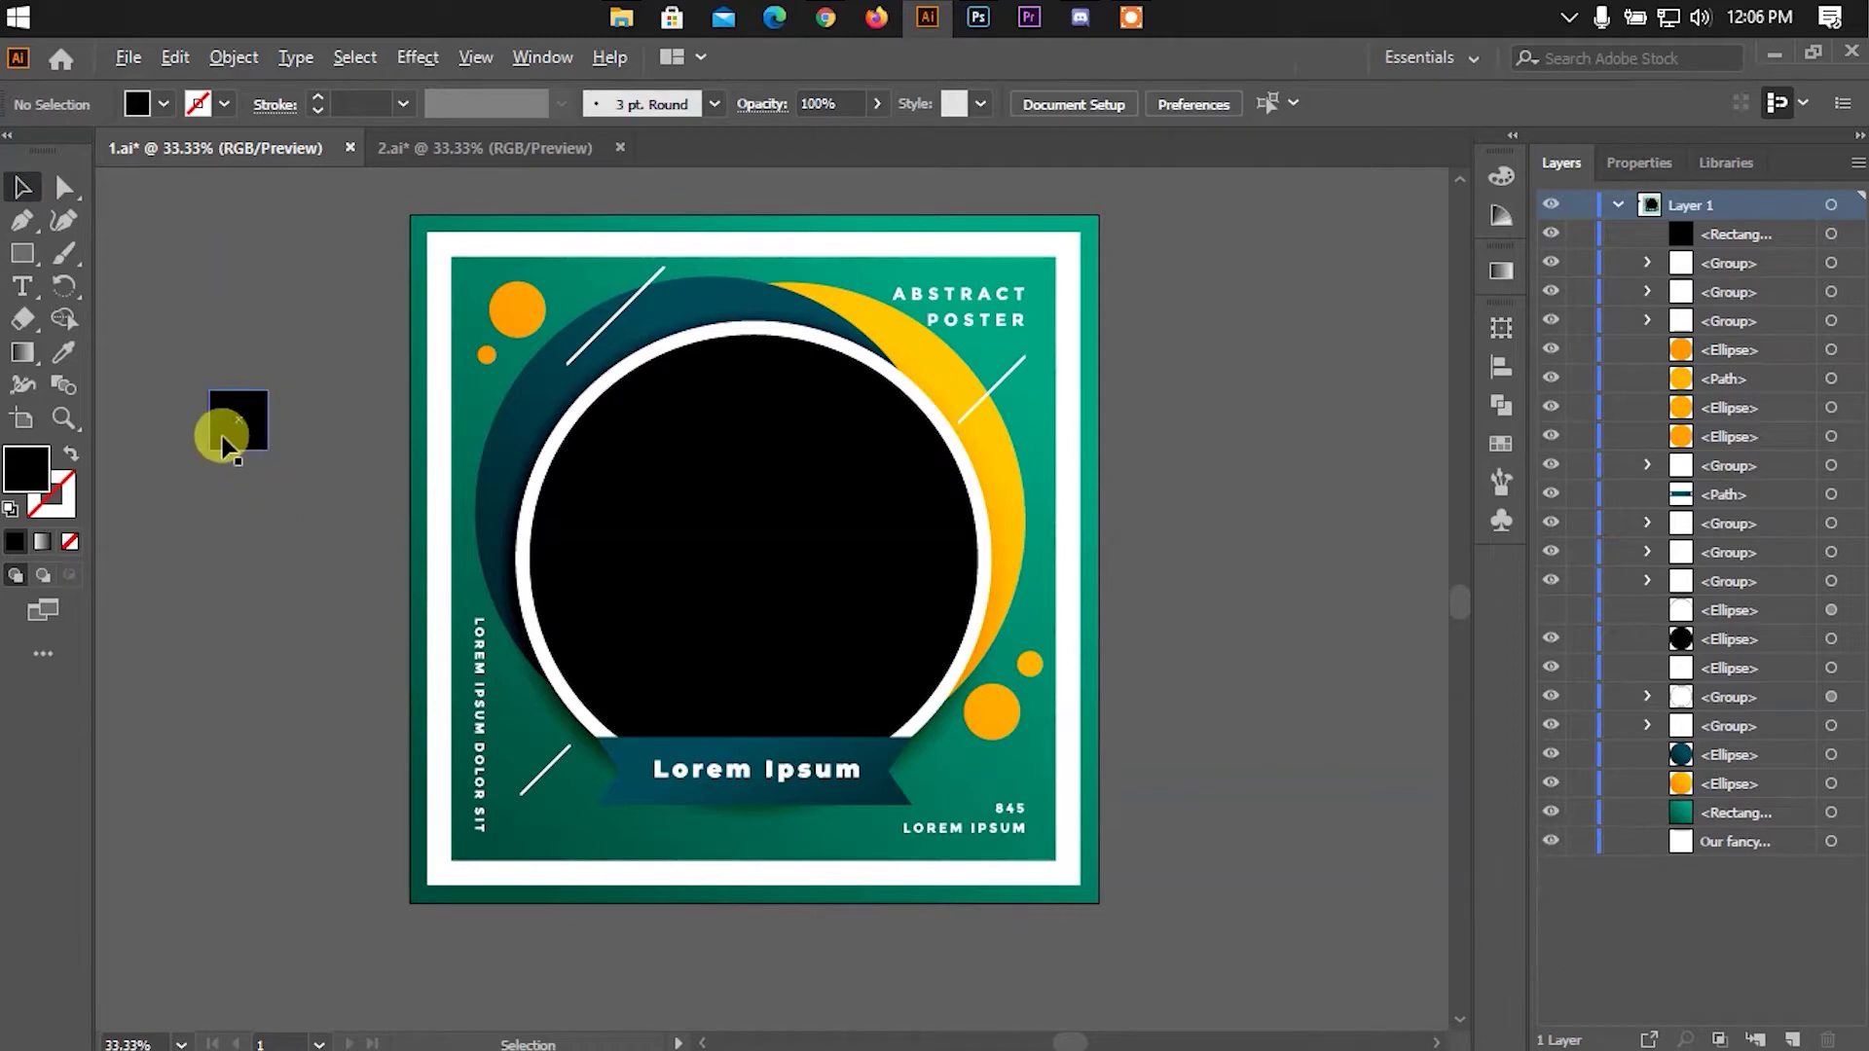
Duplicate the square diagonally down-right so the corners touch, and fill the copy with gray R=153 G=153 B=153
scroll(222, 443, "up", 1)
left_click_drag(240, 440, 327, 517)
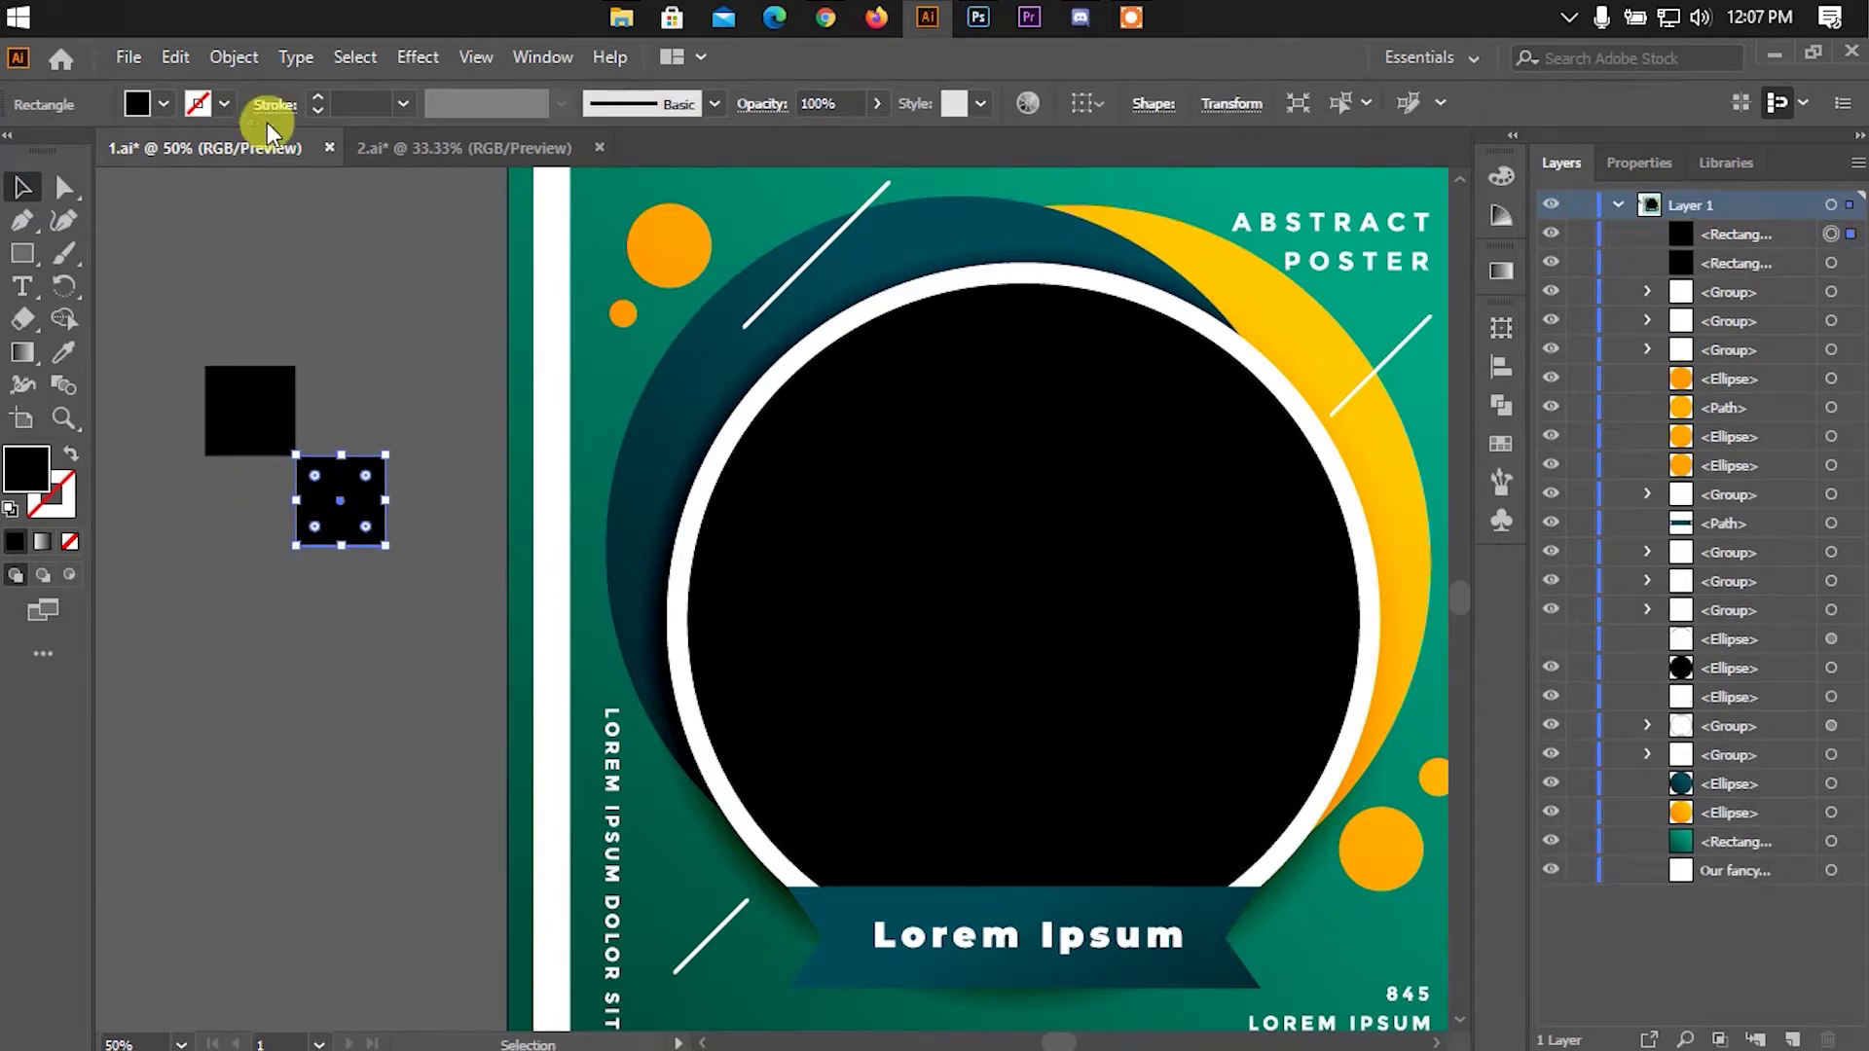
left_click(165, 104)
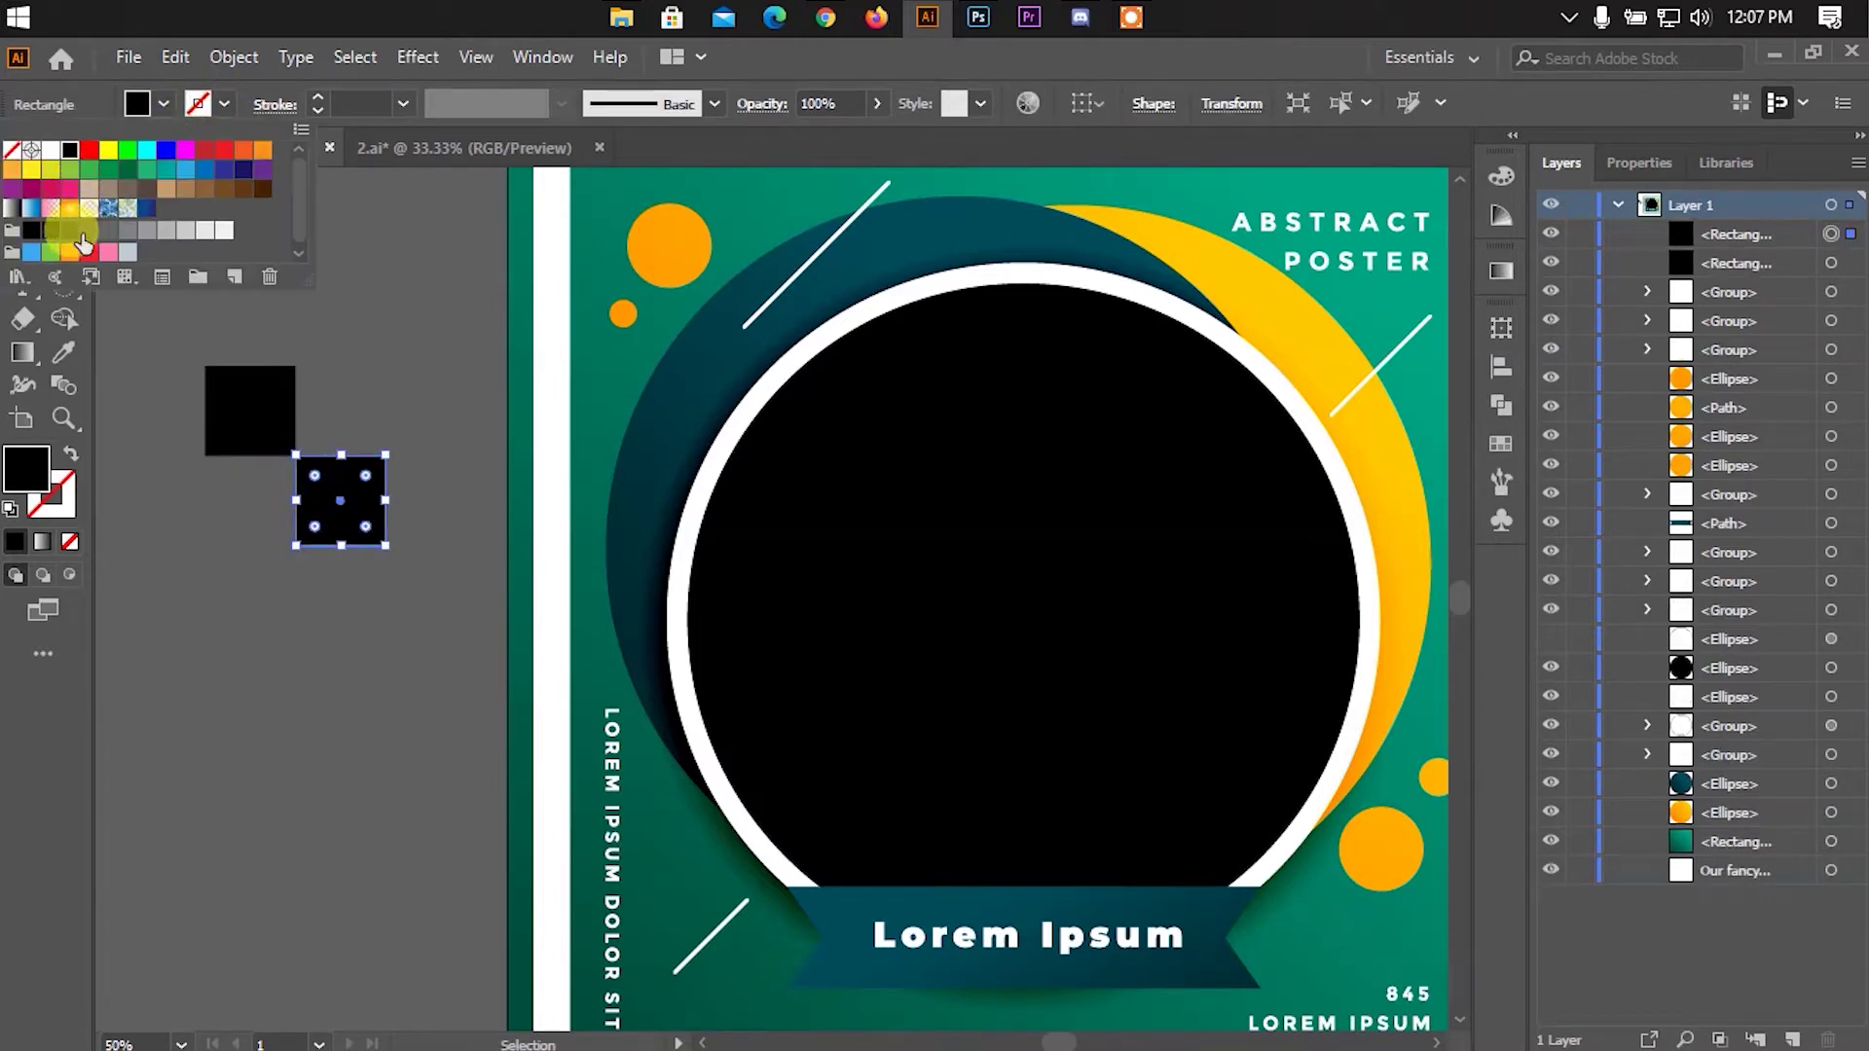
left_click(106, 233)
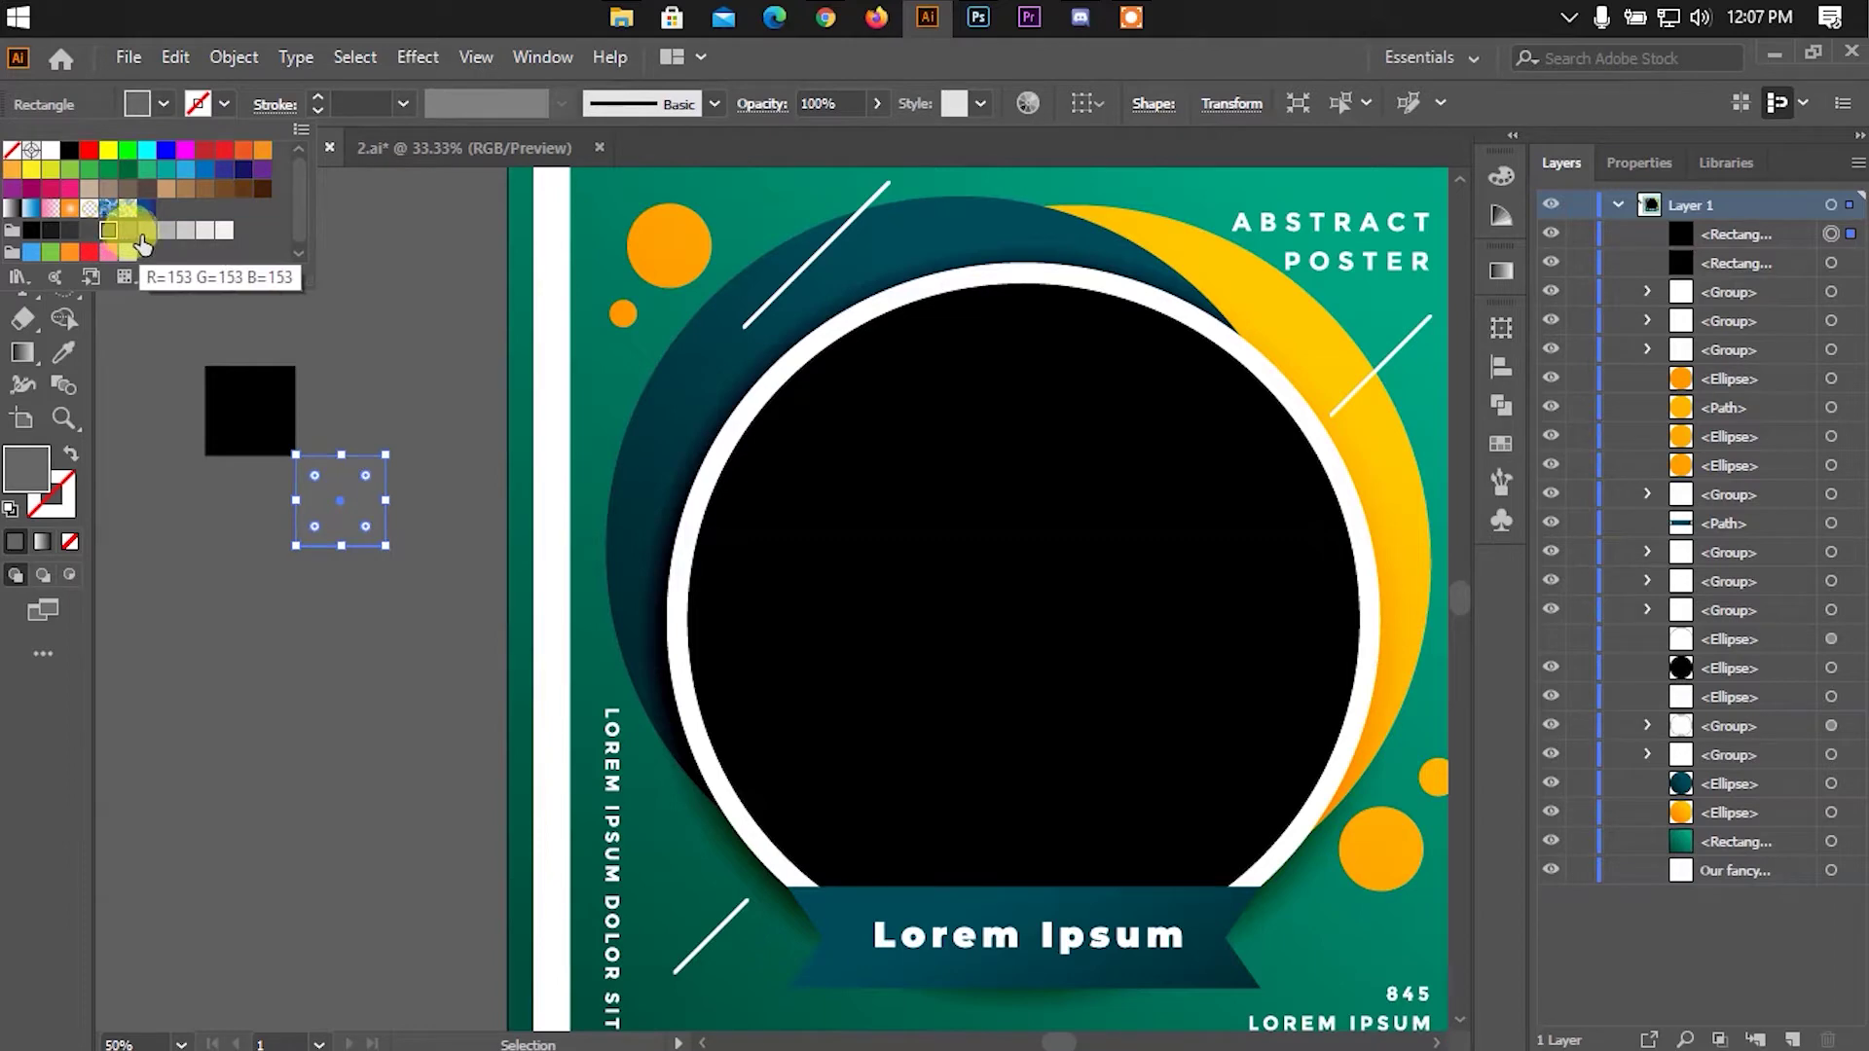
left_click(145, 234)
left_click(400, 297)
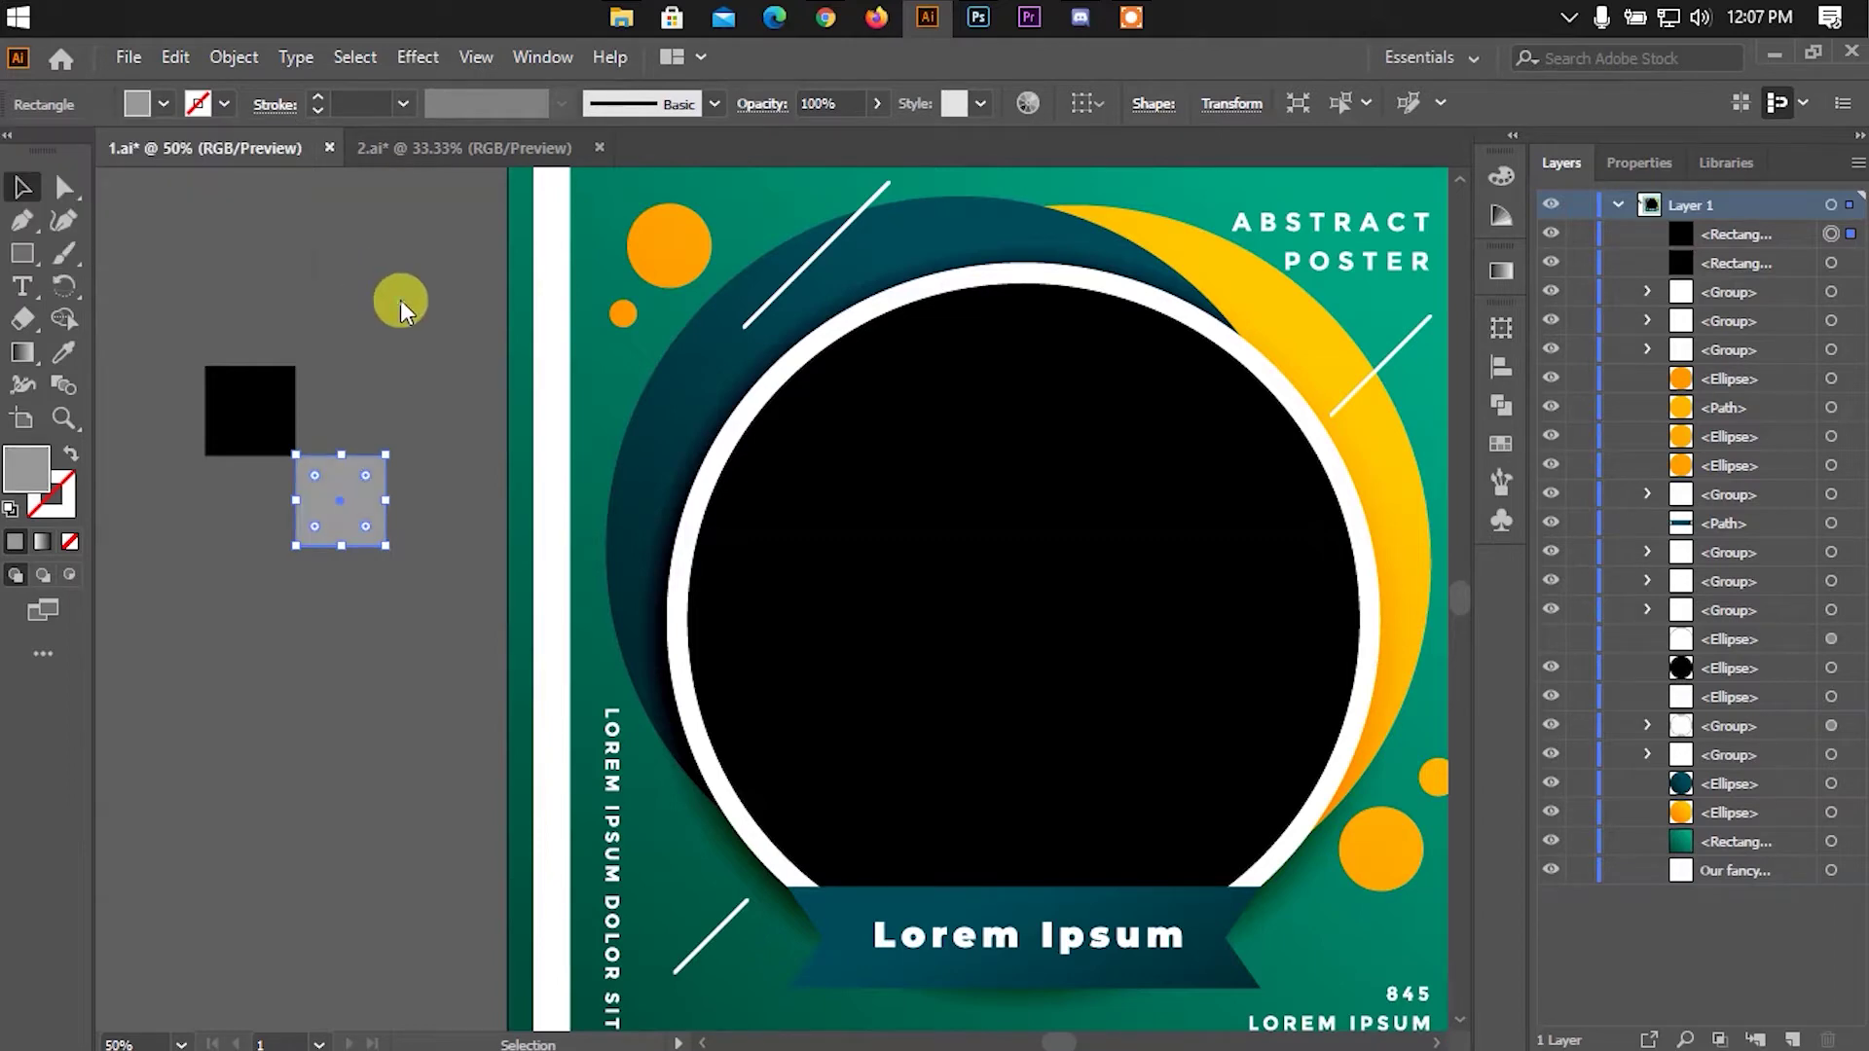
Fill the original square white and copy it to its right and below it, completing a two-by-two block
left_click(251, 400)
left_click(163, 104)
left_click(51, 151)
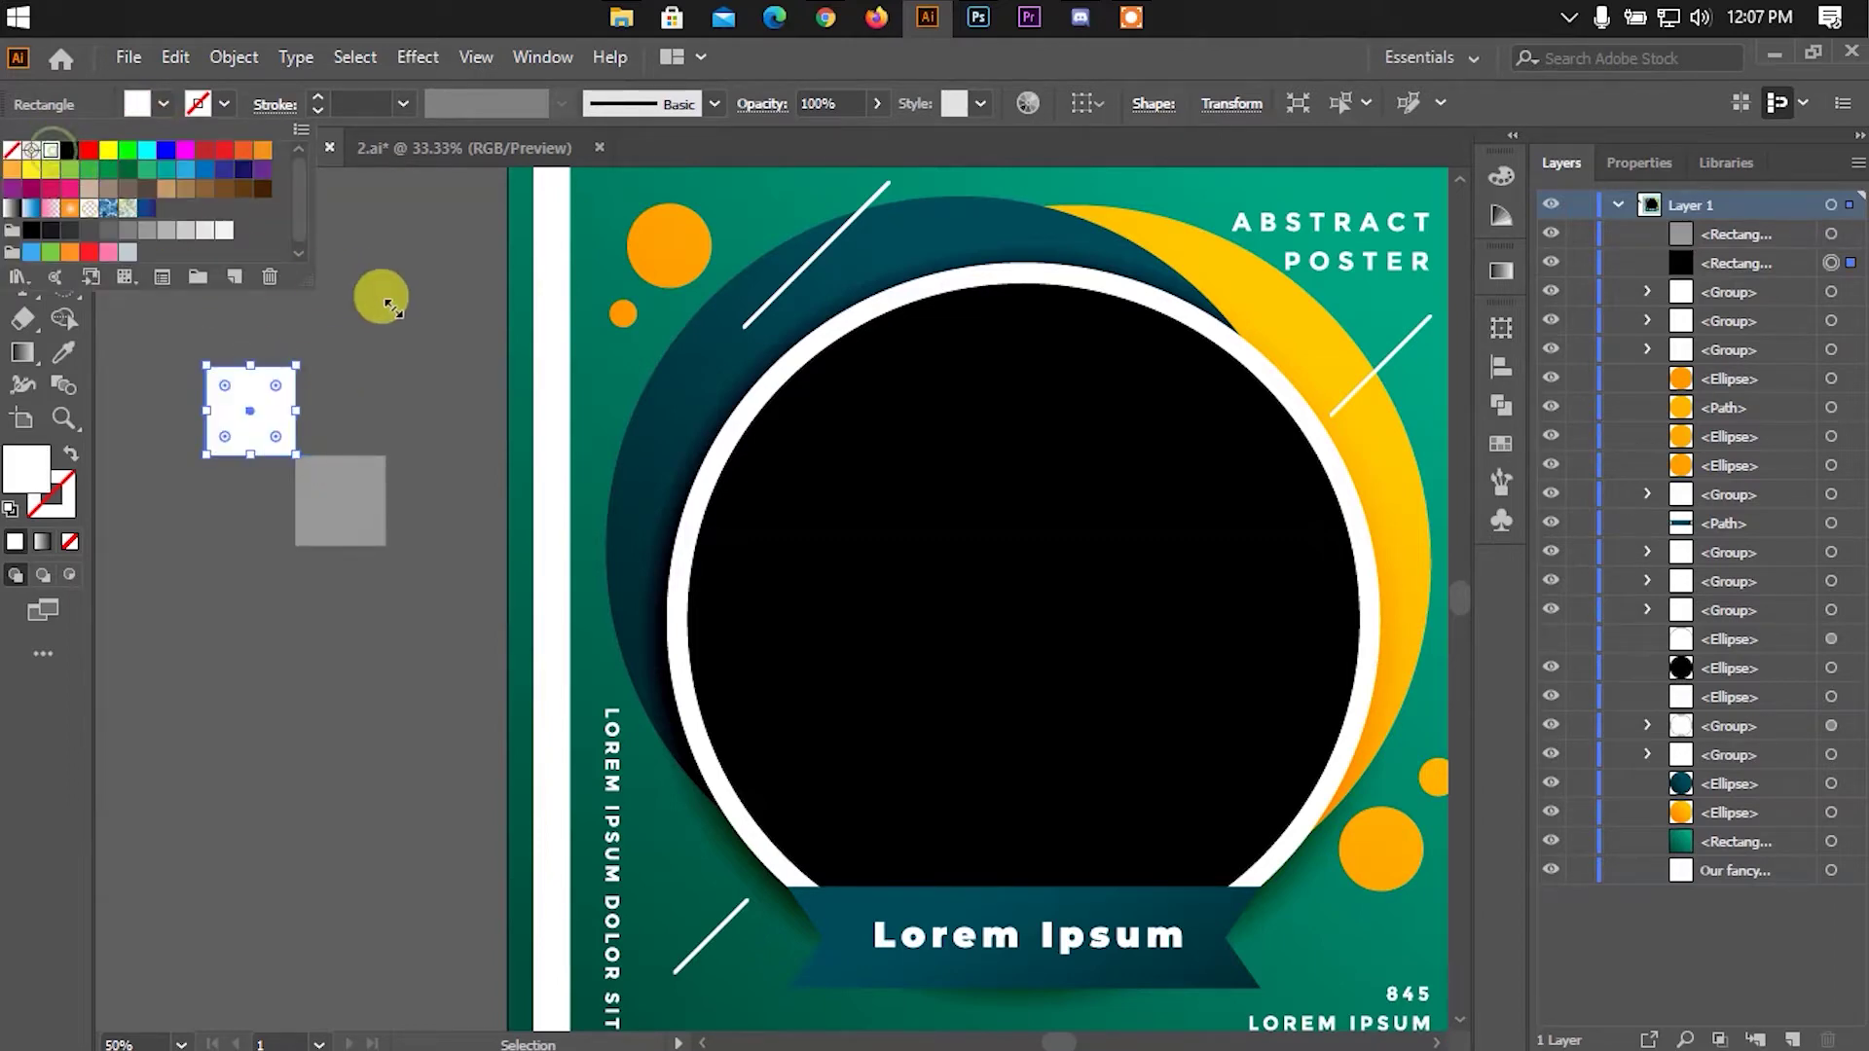
left_click(380, 294)
left_click(360, 366)
left_click_drag(291, 404, 259, 533)
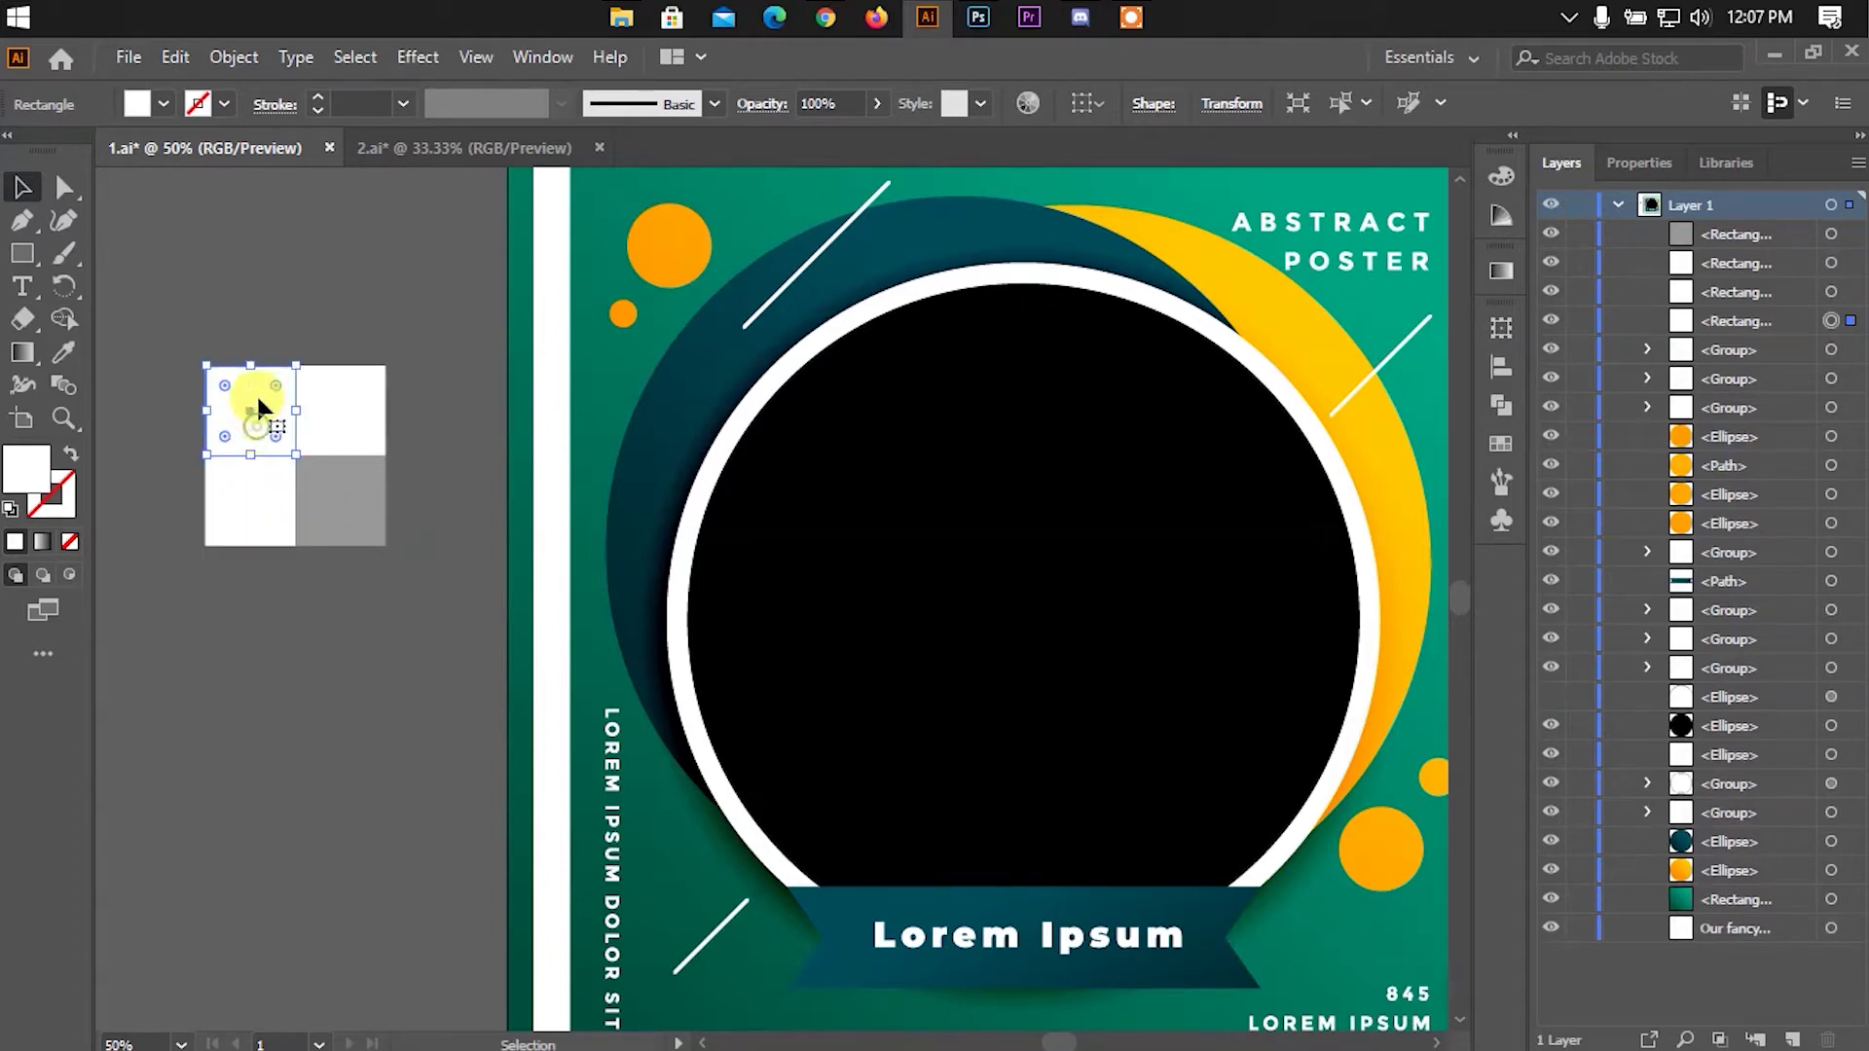
Fill the block's upper-left square with the same gray as the diagonally opposite square to form a checkerboard
left_click(163, 105)
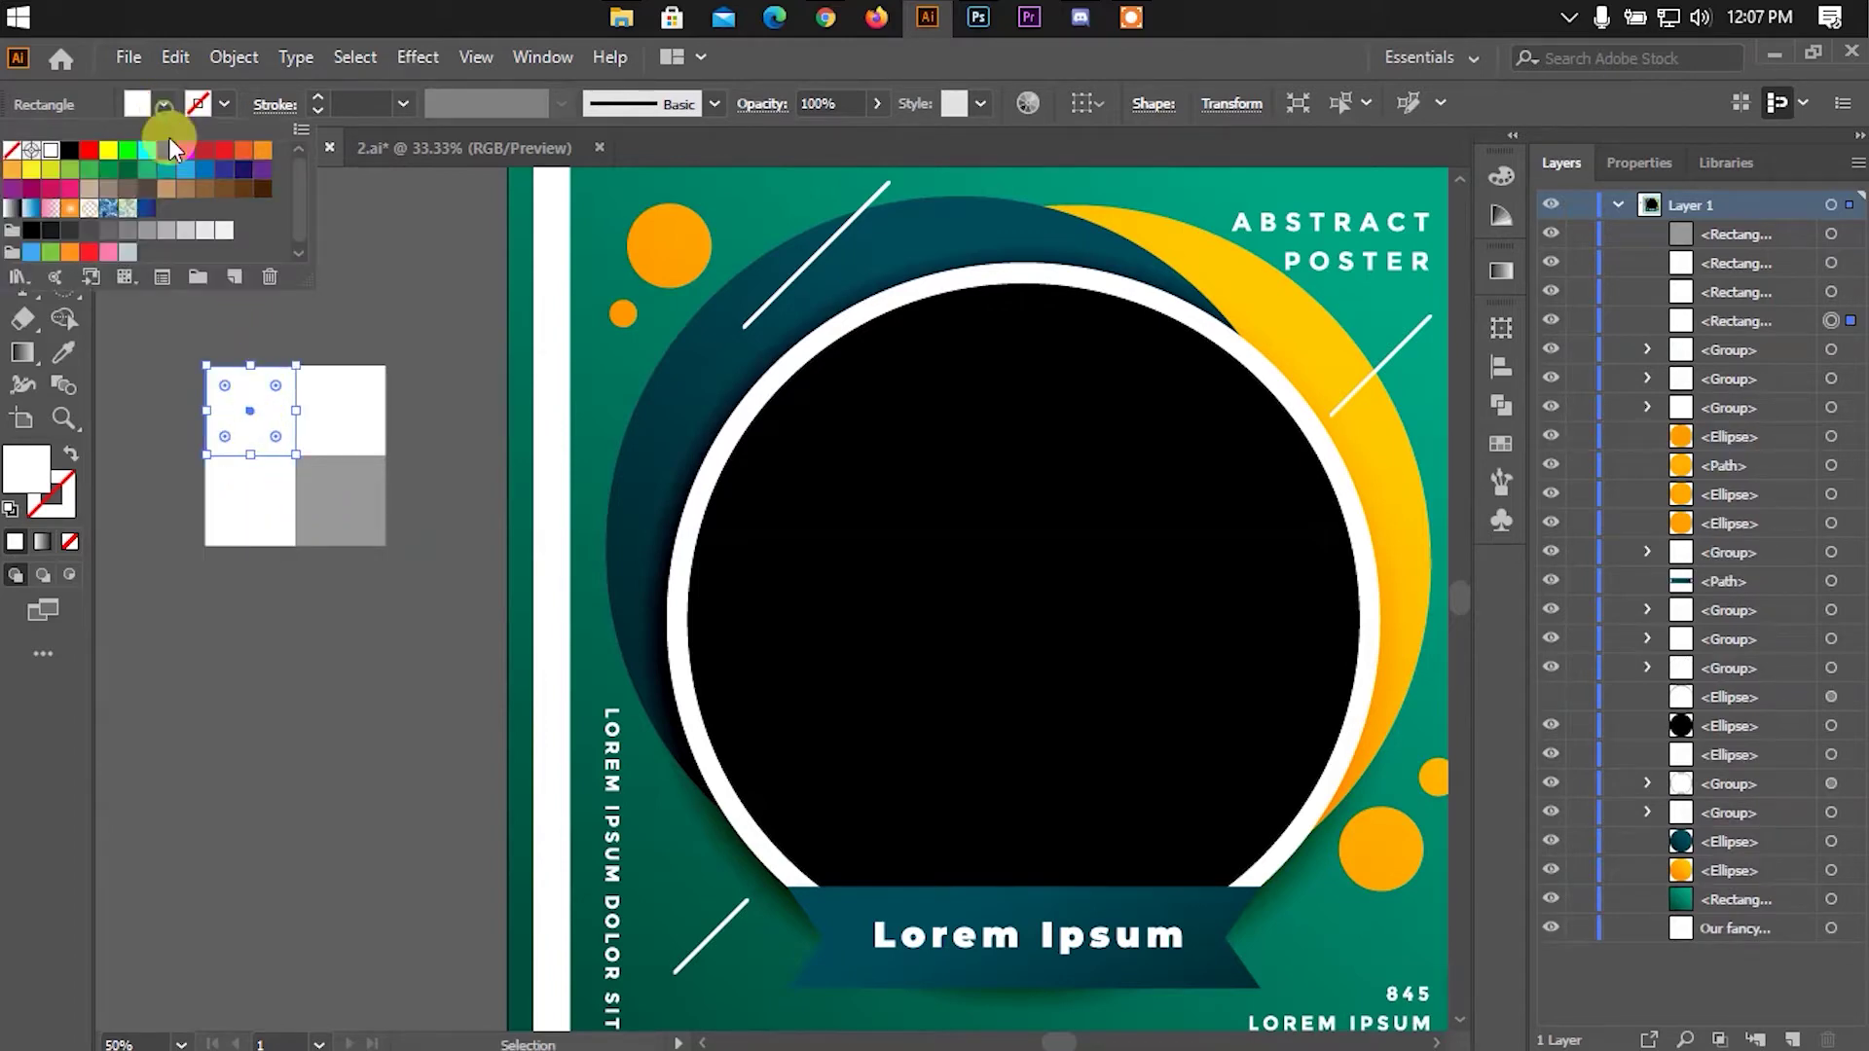
left_click(146, 232)
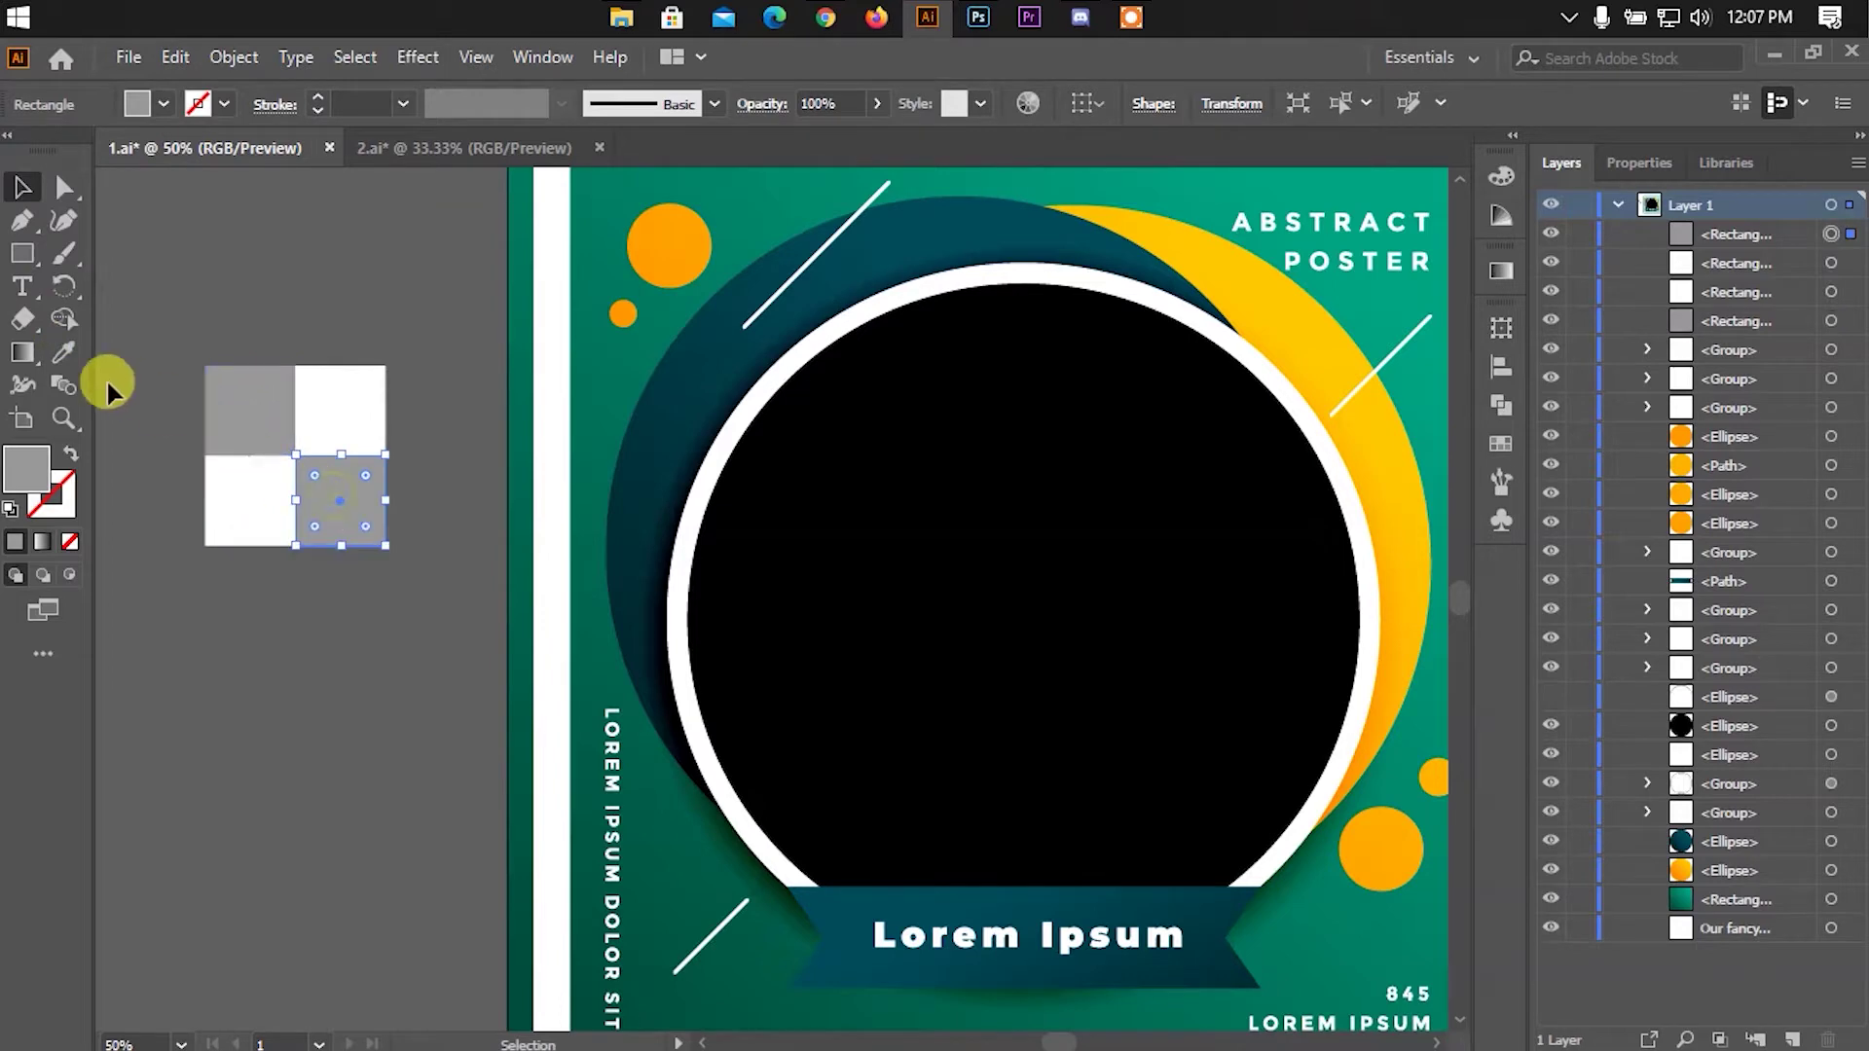
key("i")
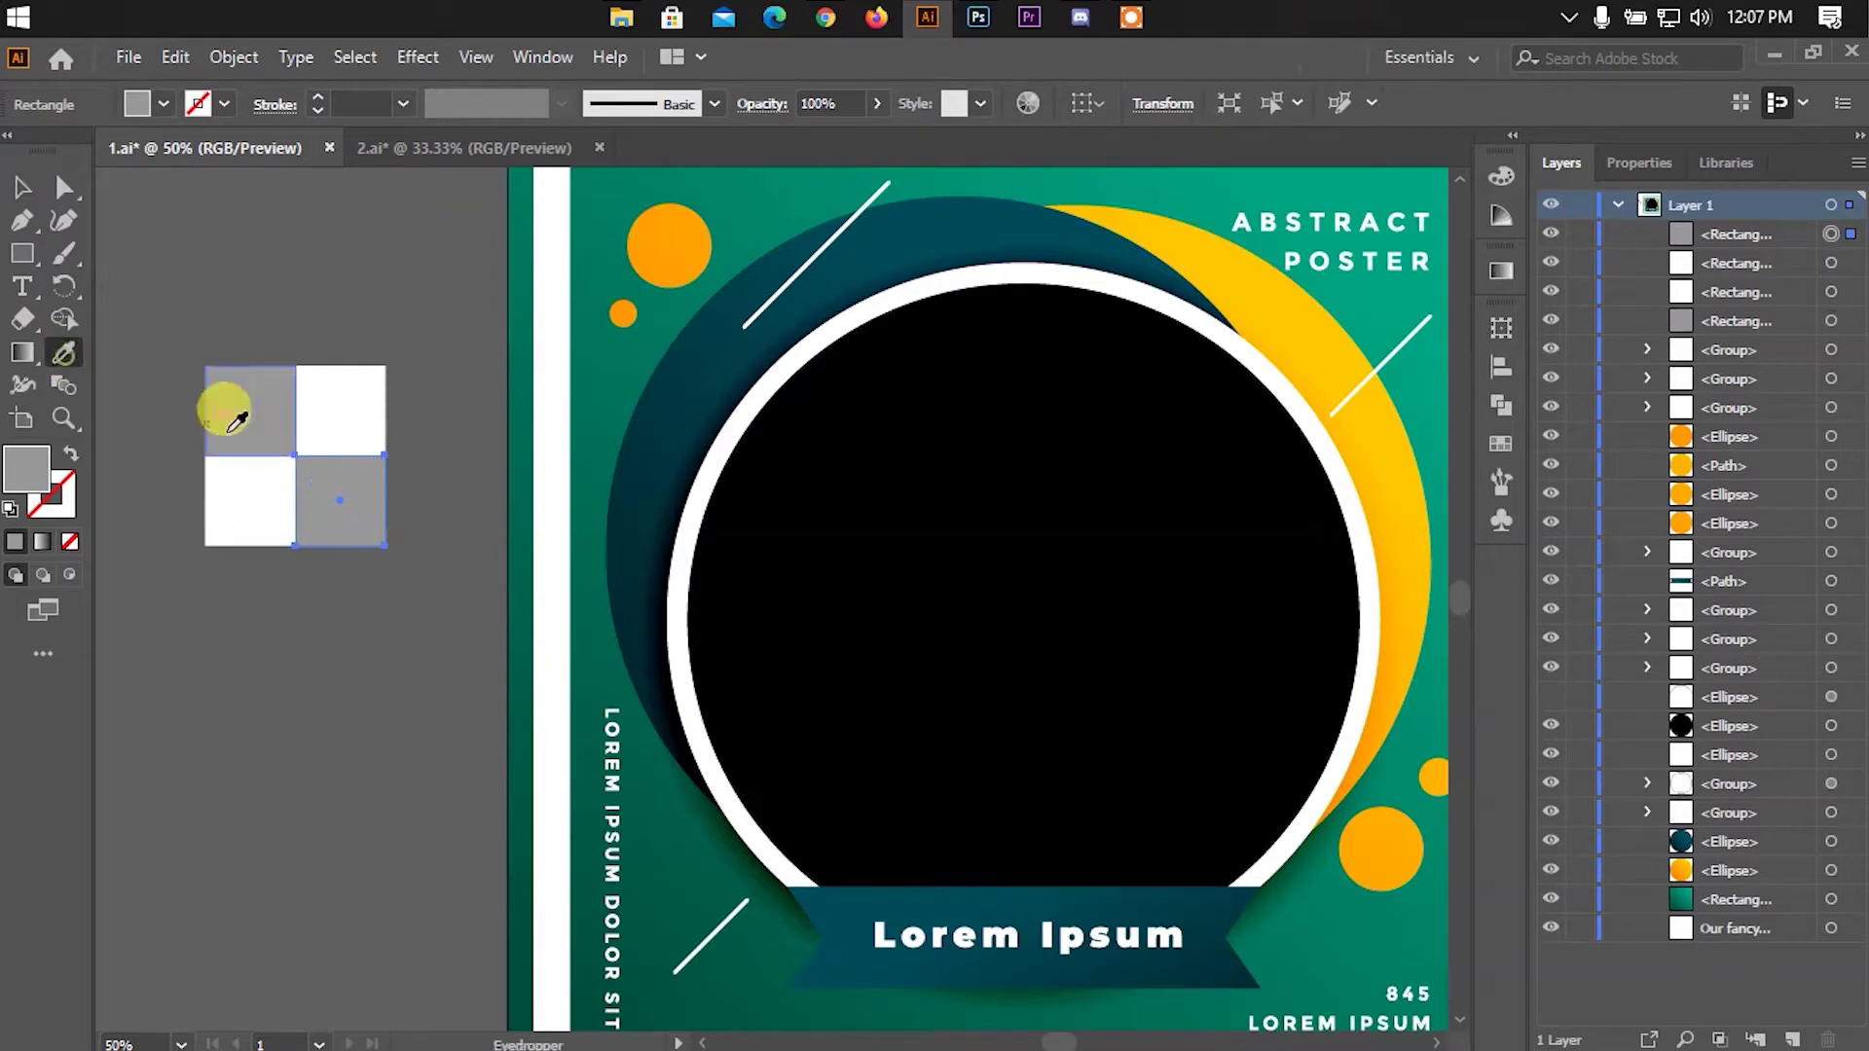
left_click(24, 187)
left_click(240, 232)
Select all four checkerboard squares and scale them down proportionally about their center to half size
scroll(319, 281, "down", 1, "alt")
scroll(326, 370, "up", 1, "alt")
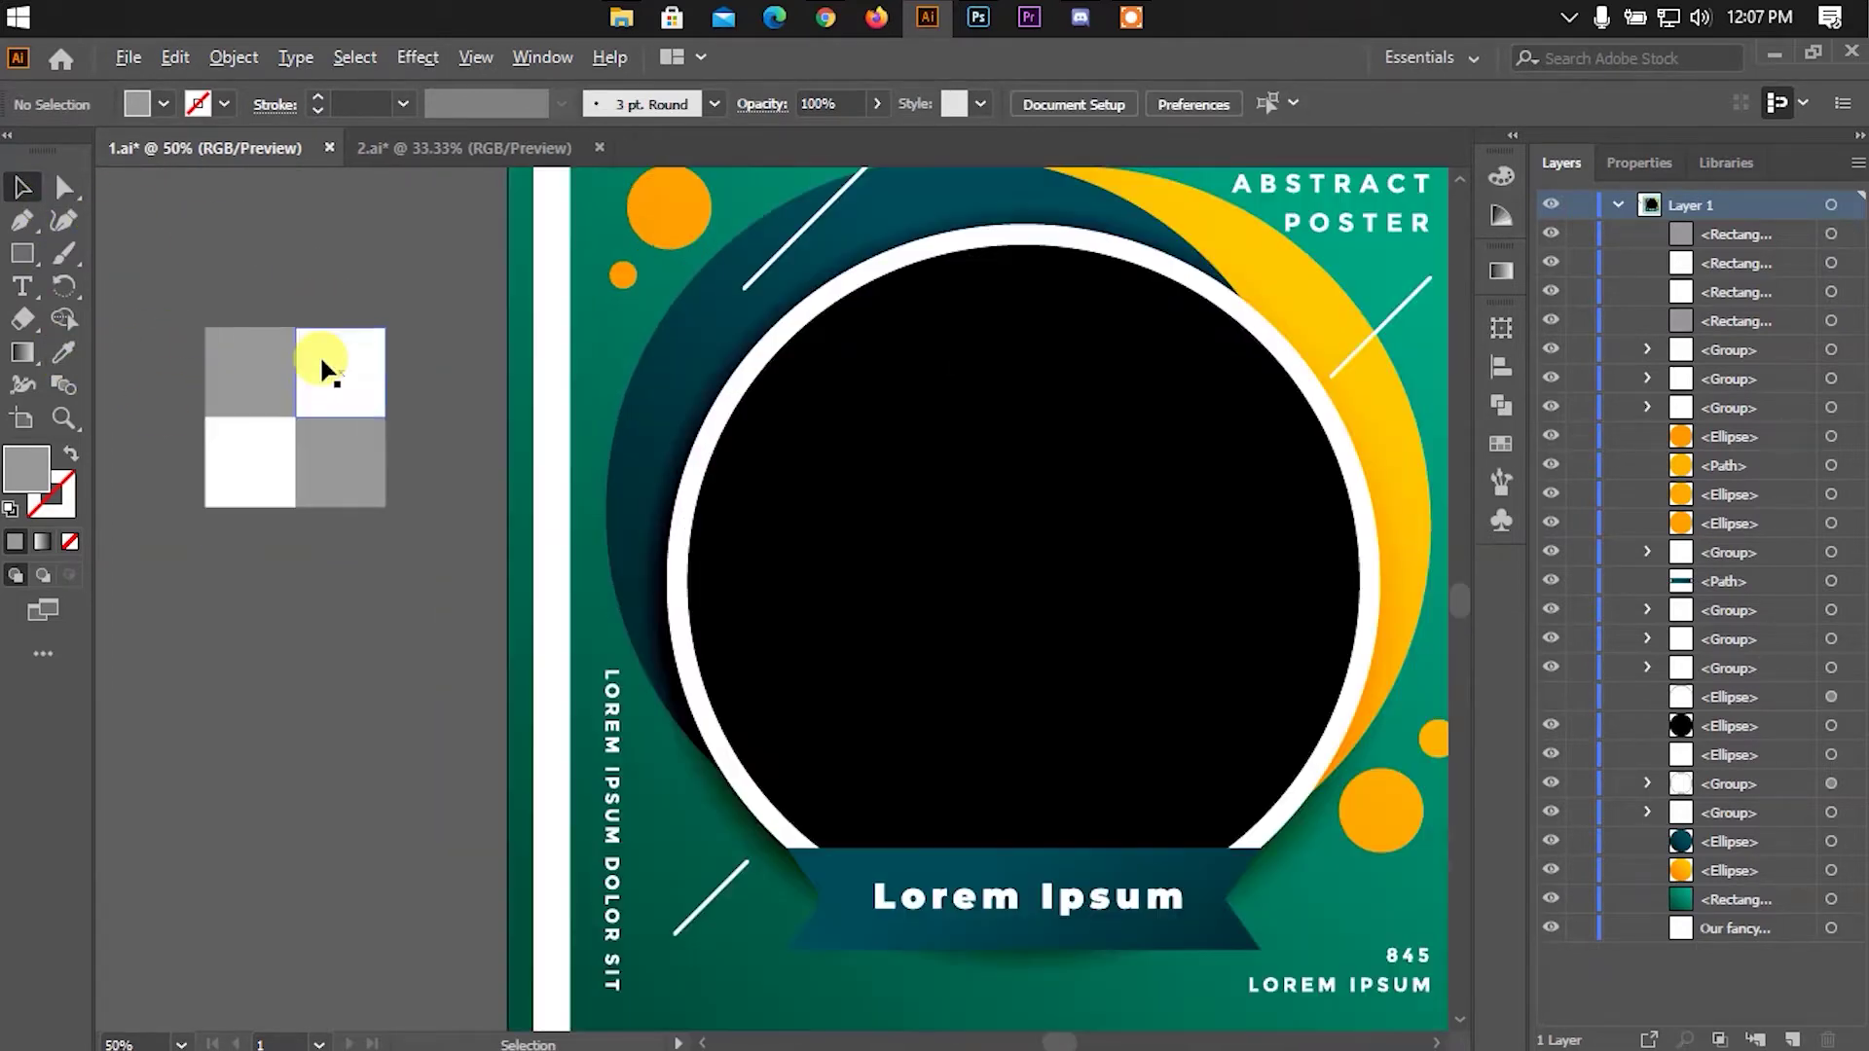
left_click_drag(381, 453, 396, 526)
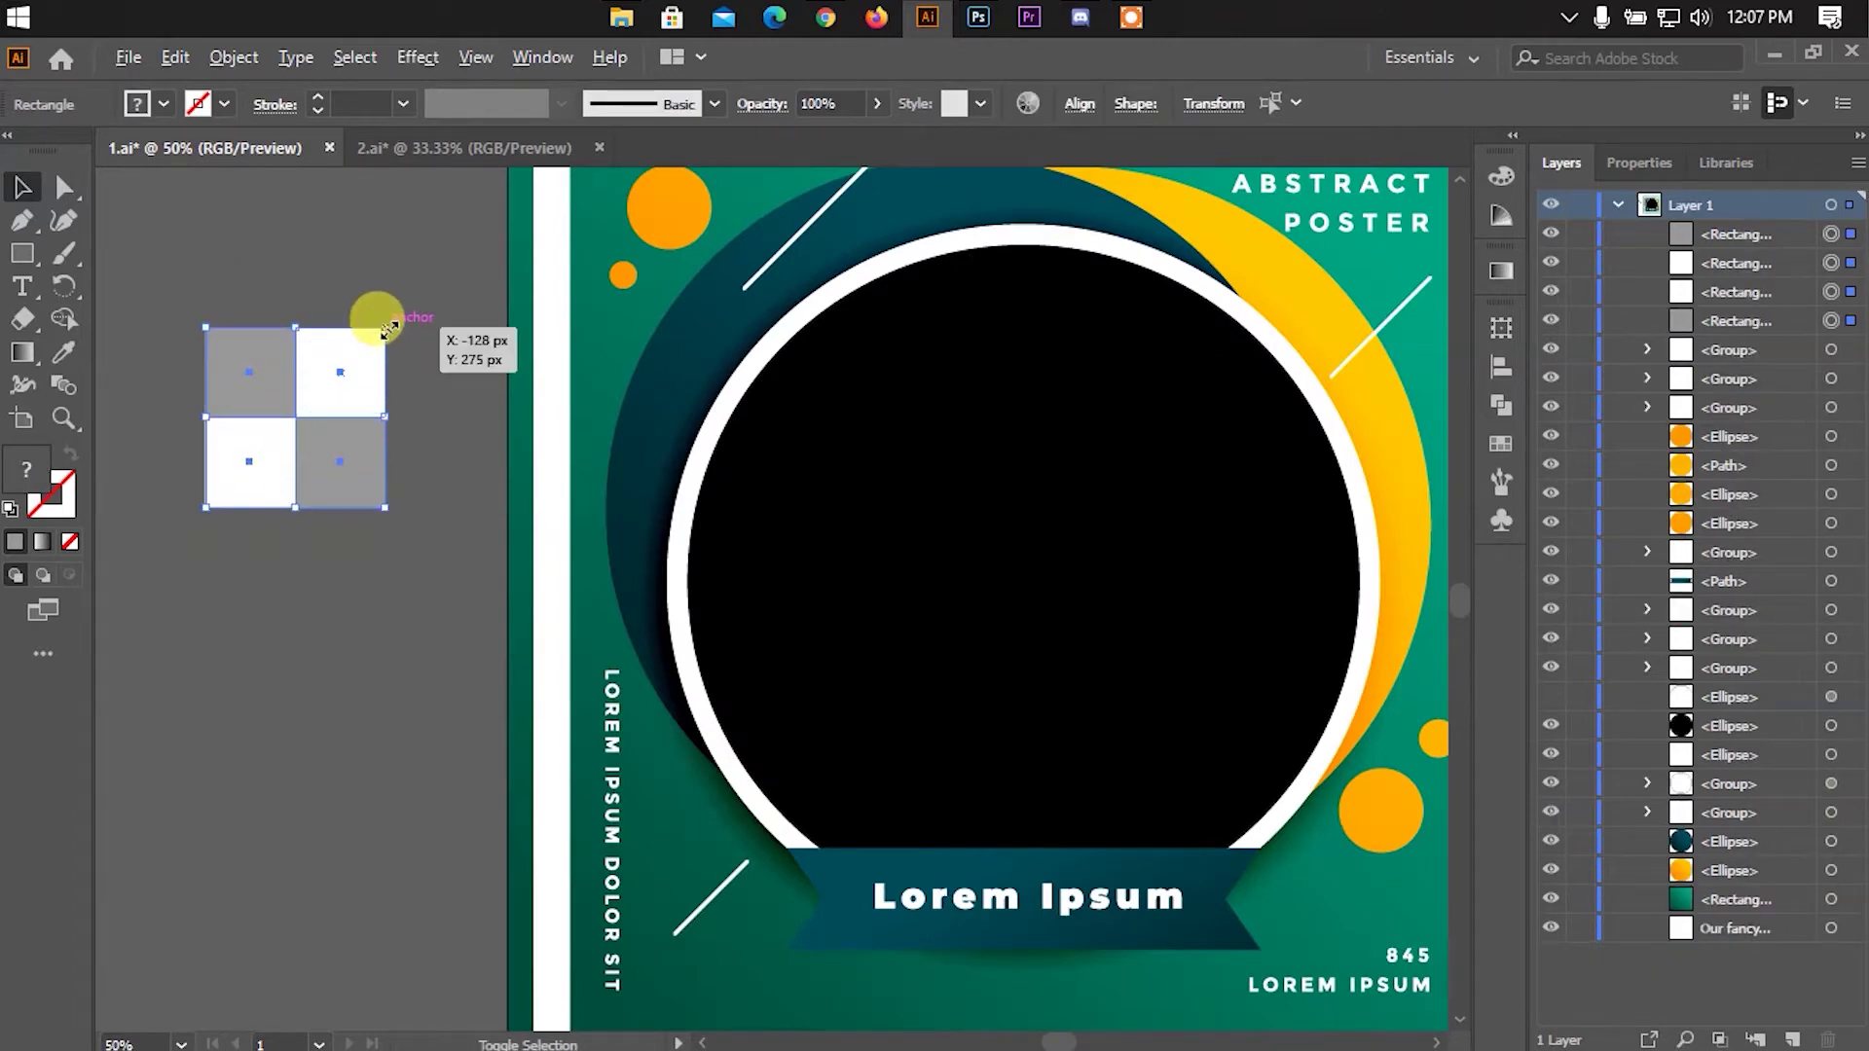
left_click_drag(387, 329, 343, 372)
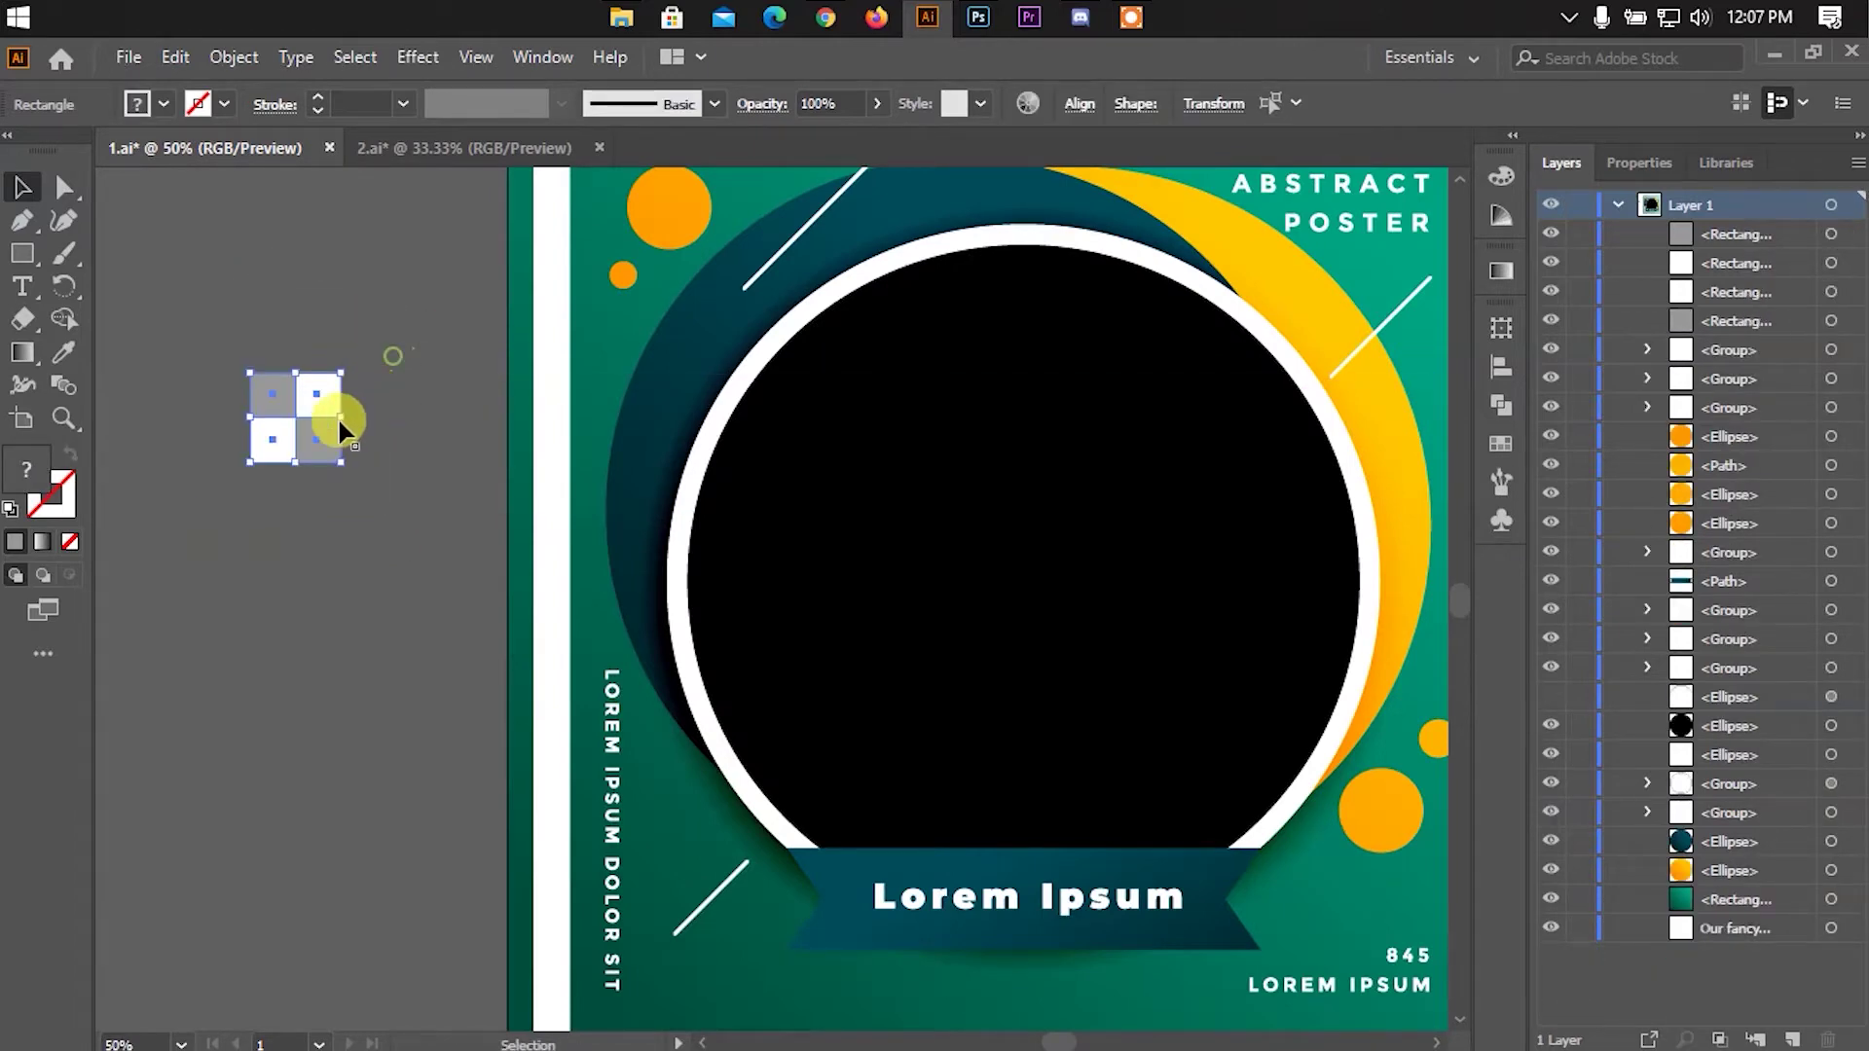
left_click(362, 405)
left_click(310, 391)
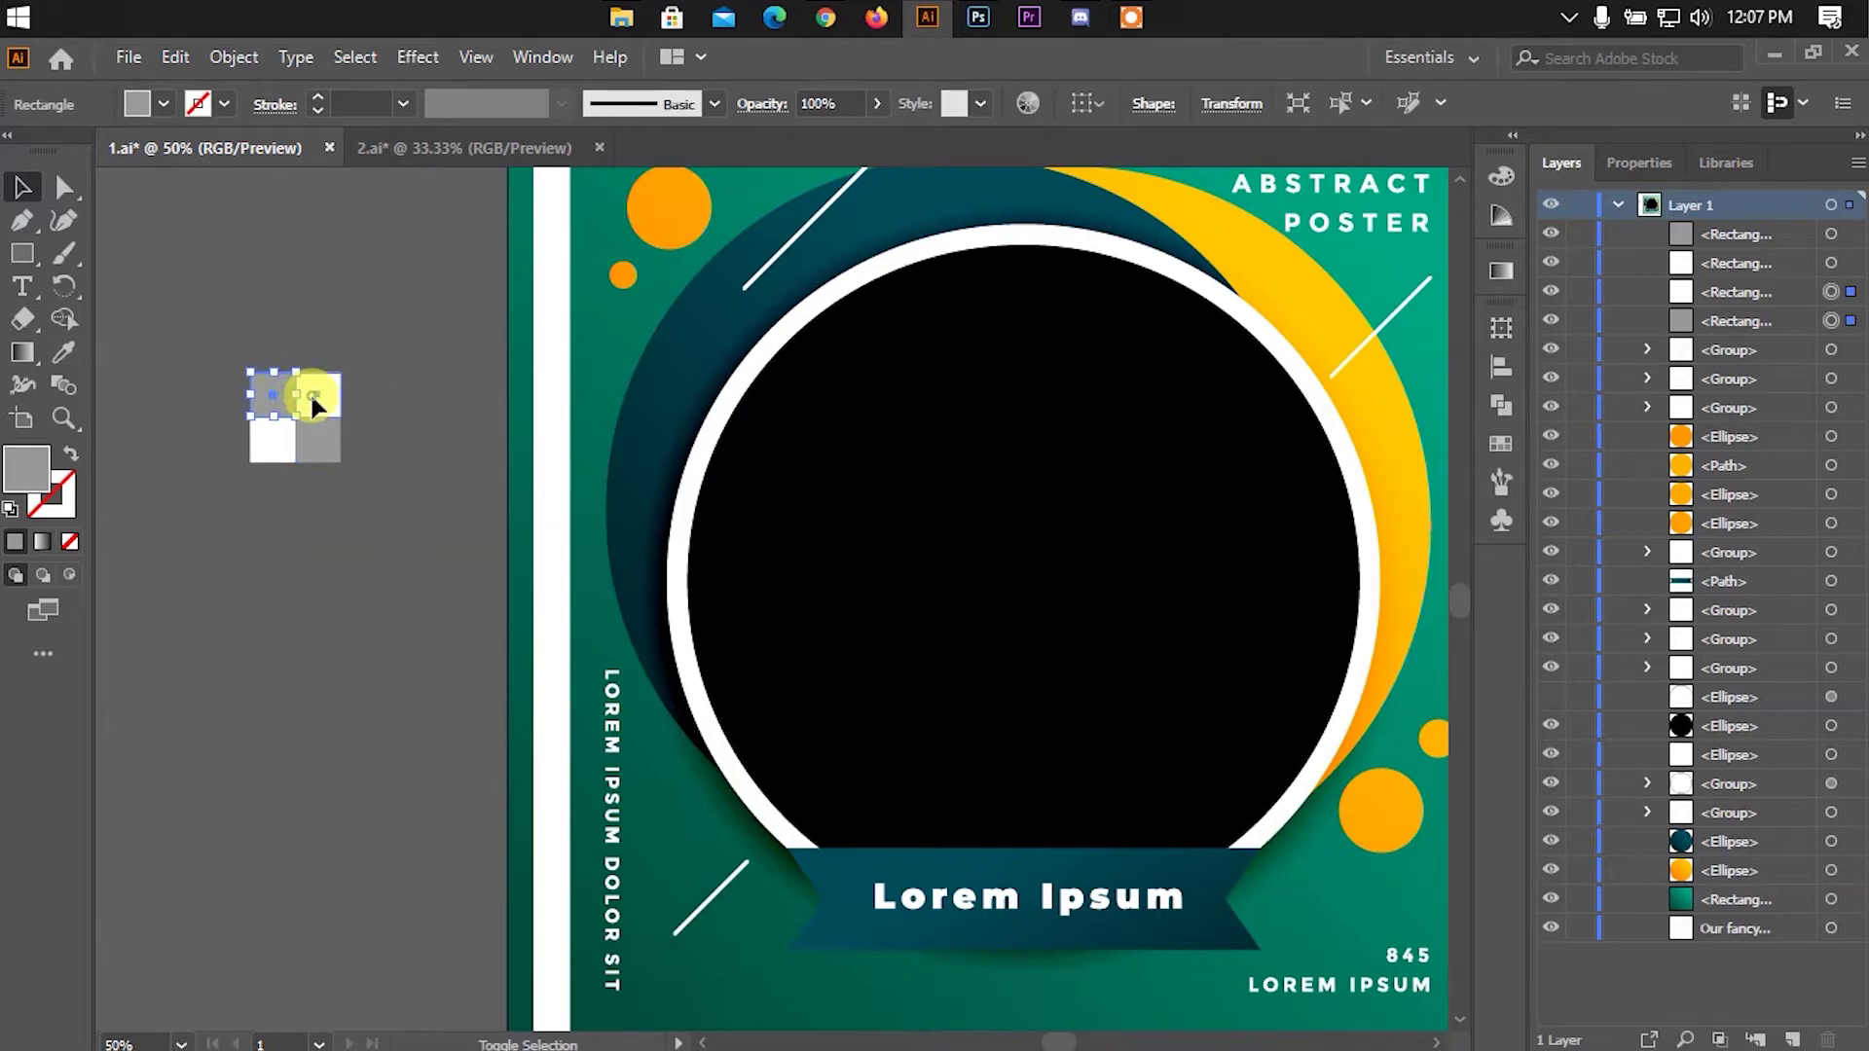
left_click(273, 394, "shift")
left_click_drag(311, 391, 313, 521)
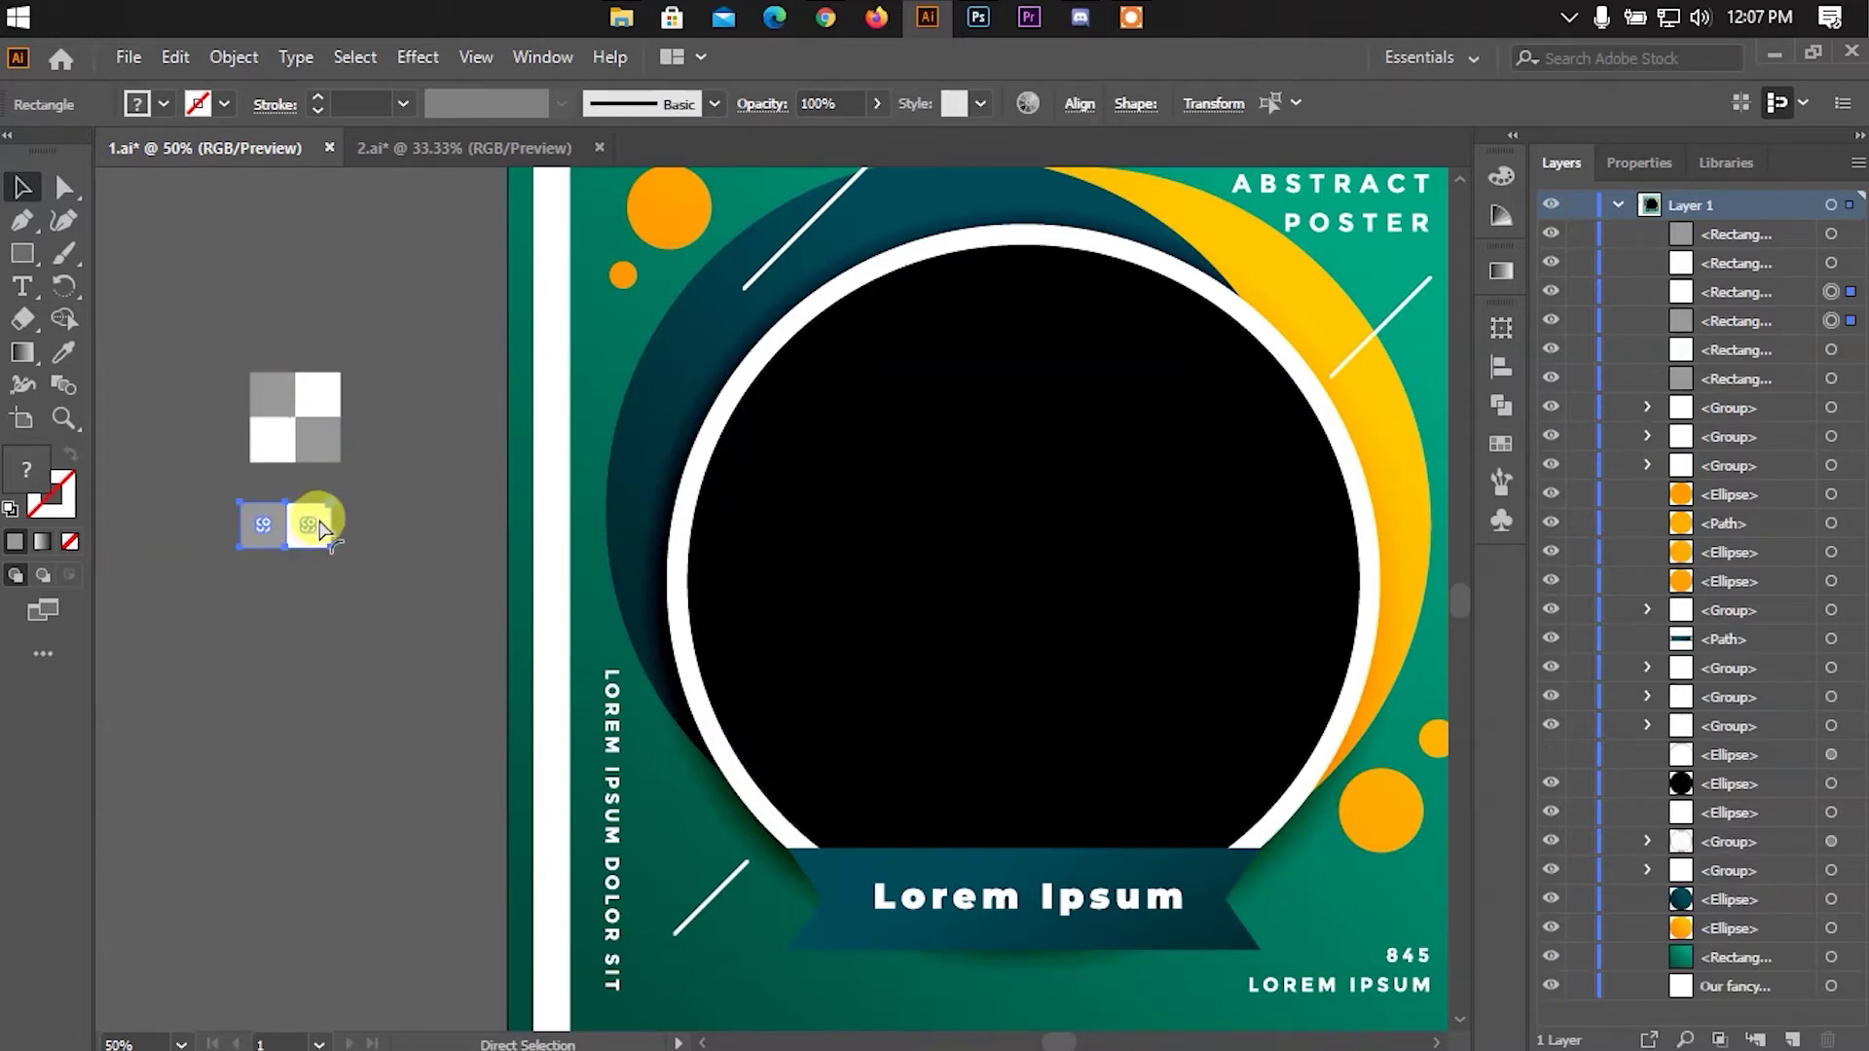
key("Escape")
left_click(365, 453)
Move the whole checkerboard block to the empty canvas on the right side of the poster
scroll(316, 324, "down", 2)
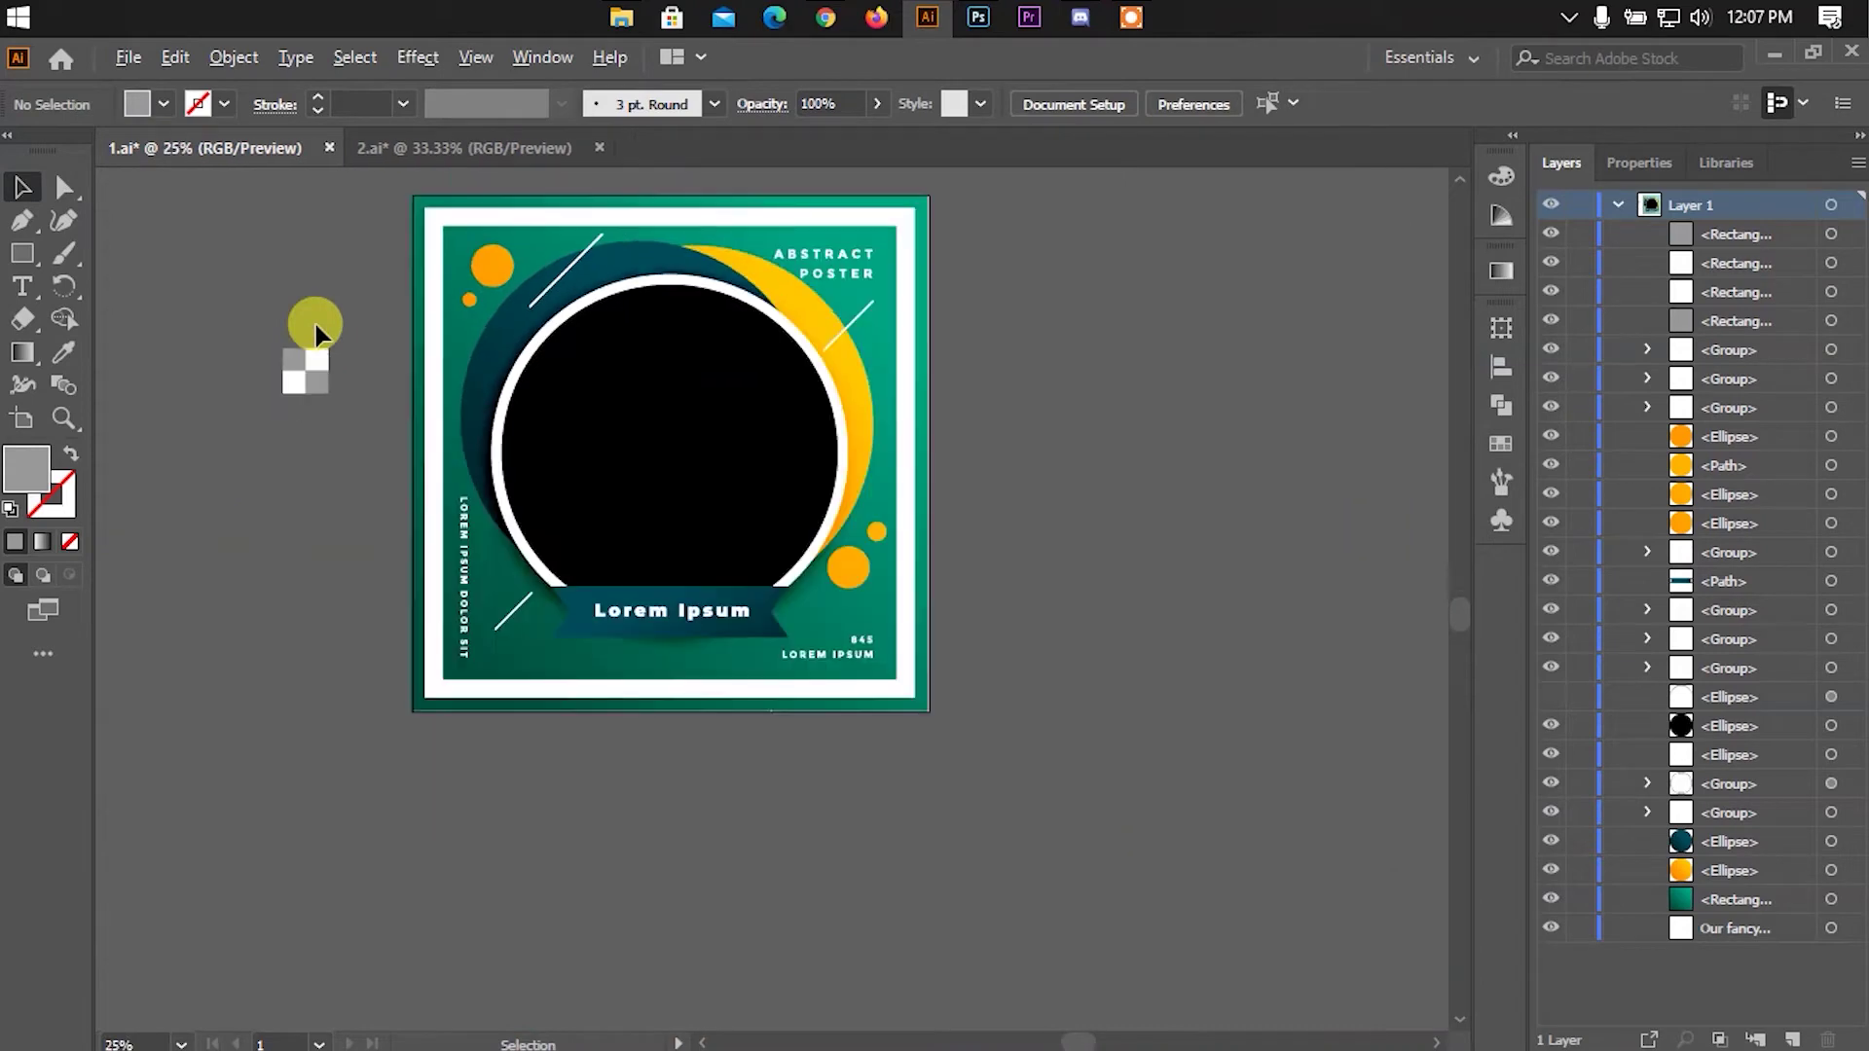
scroll(366, 292, "up", 2)
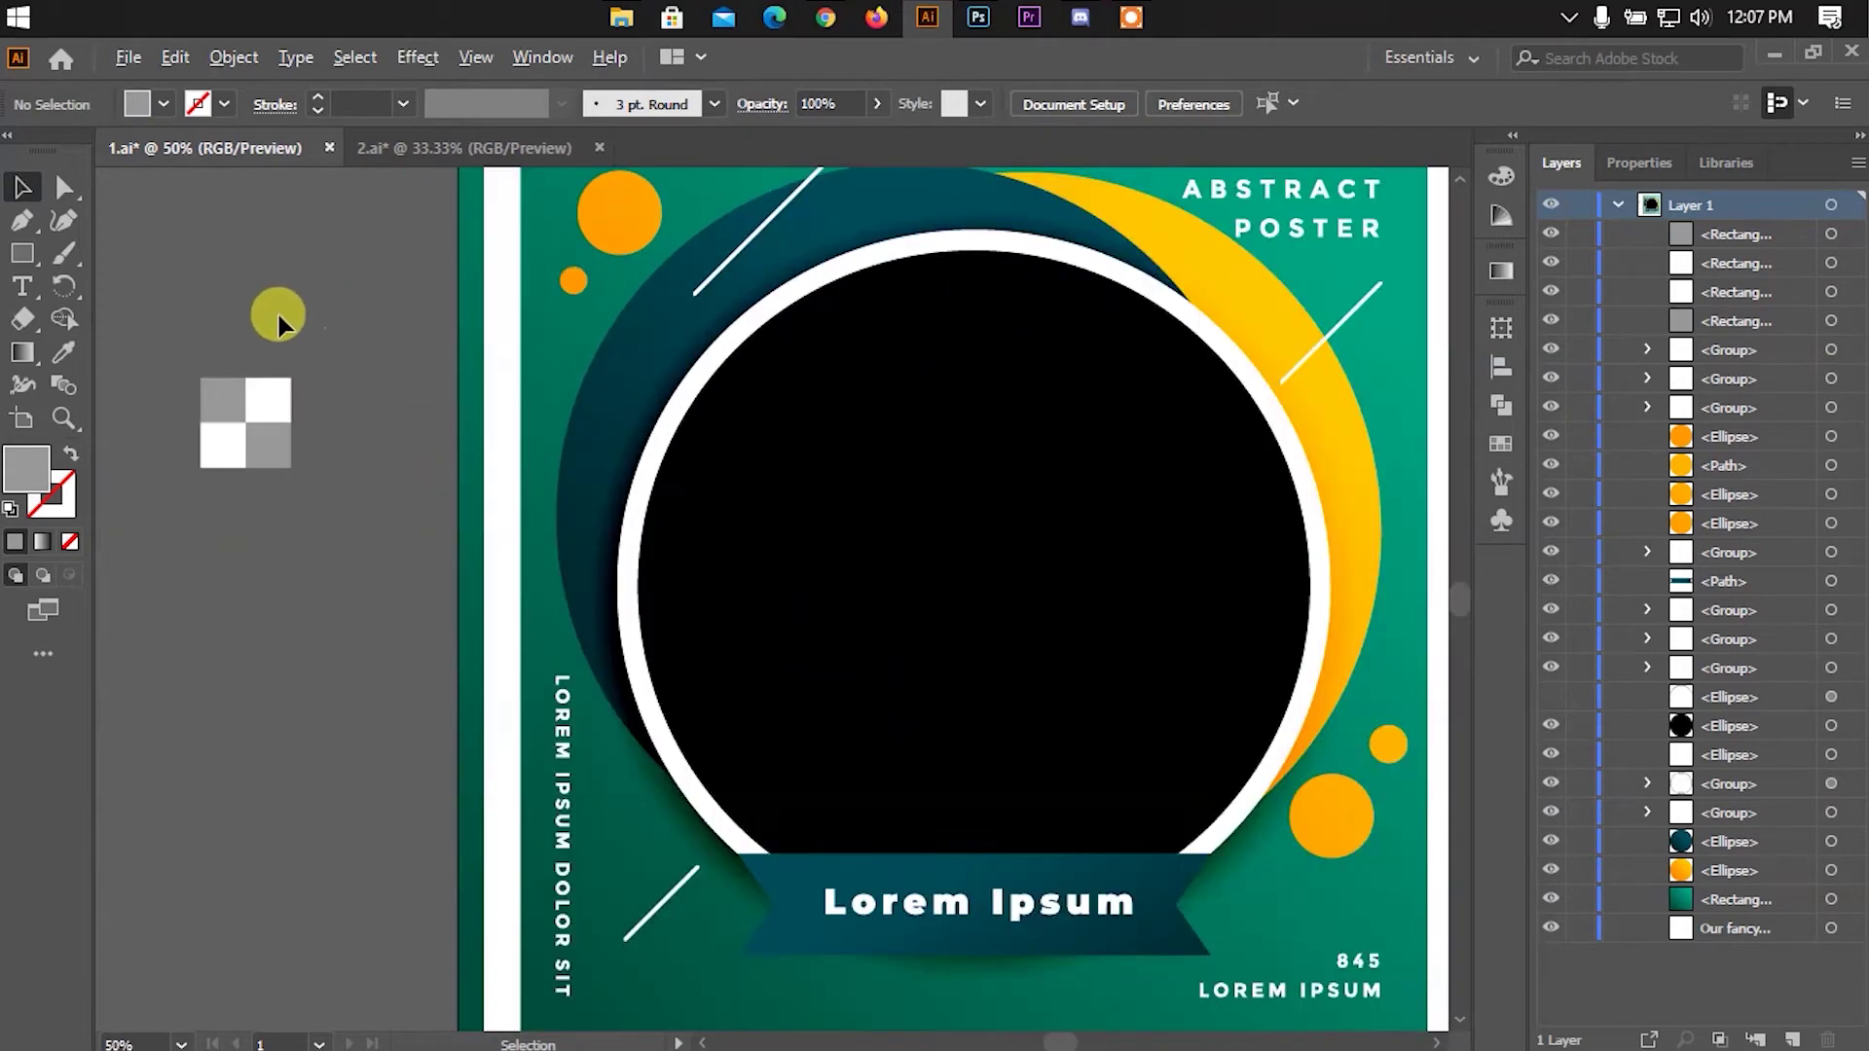
scroll(276, 309, "down", 1)
left_click_drag(230, 302, 300, 405)
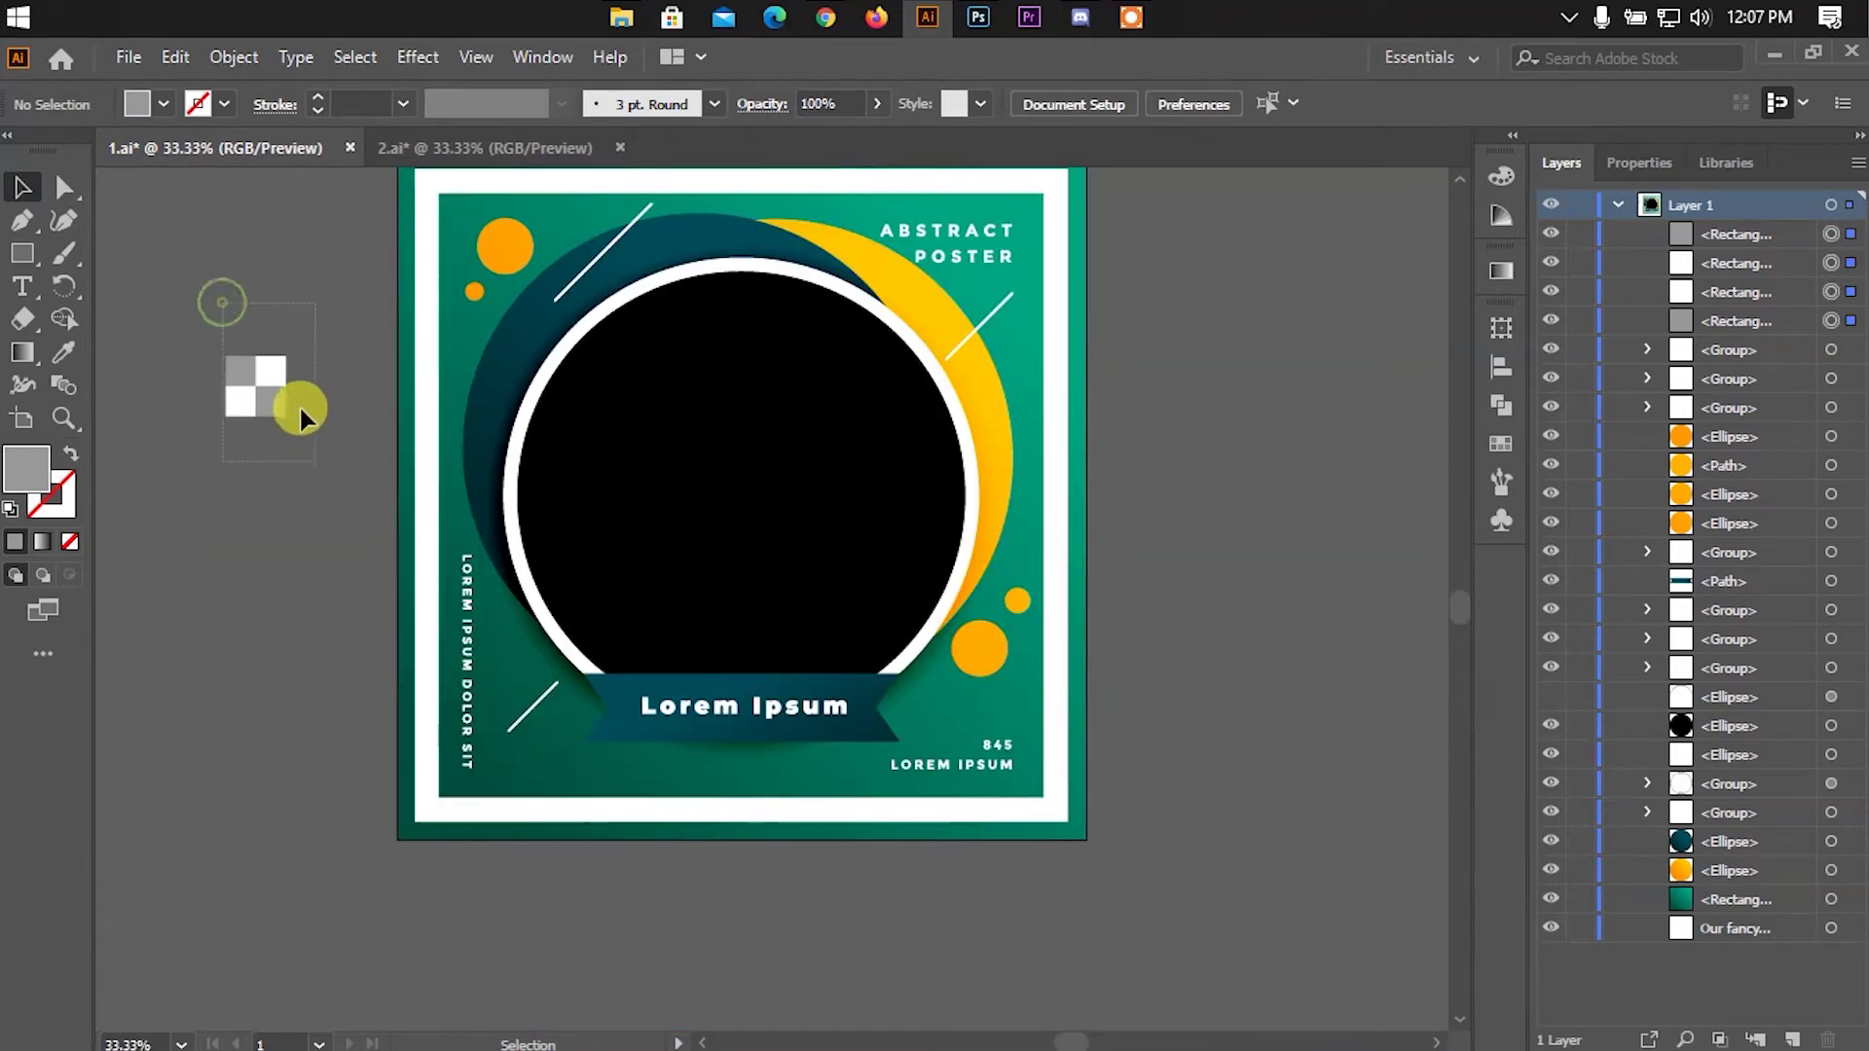
scroll(226, 335, "up", 1)
left_click(284, 468)
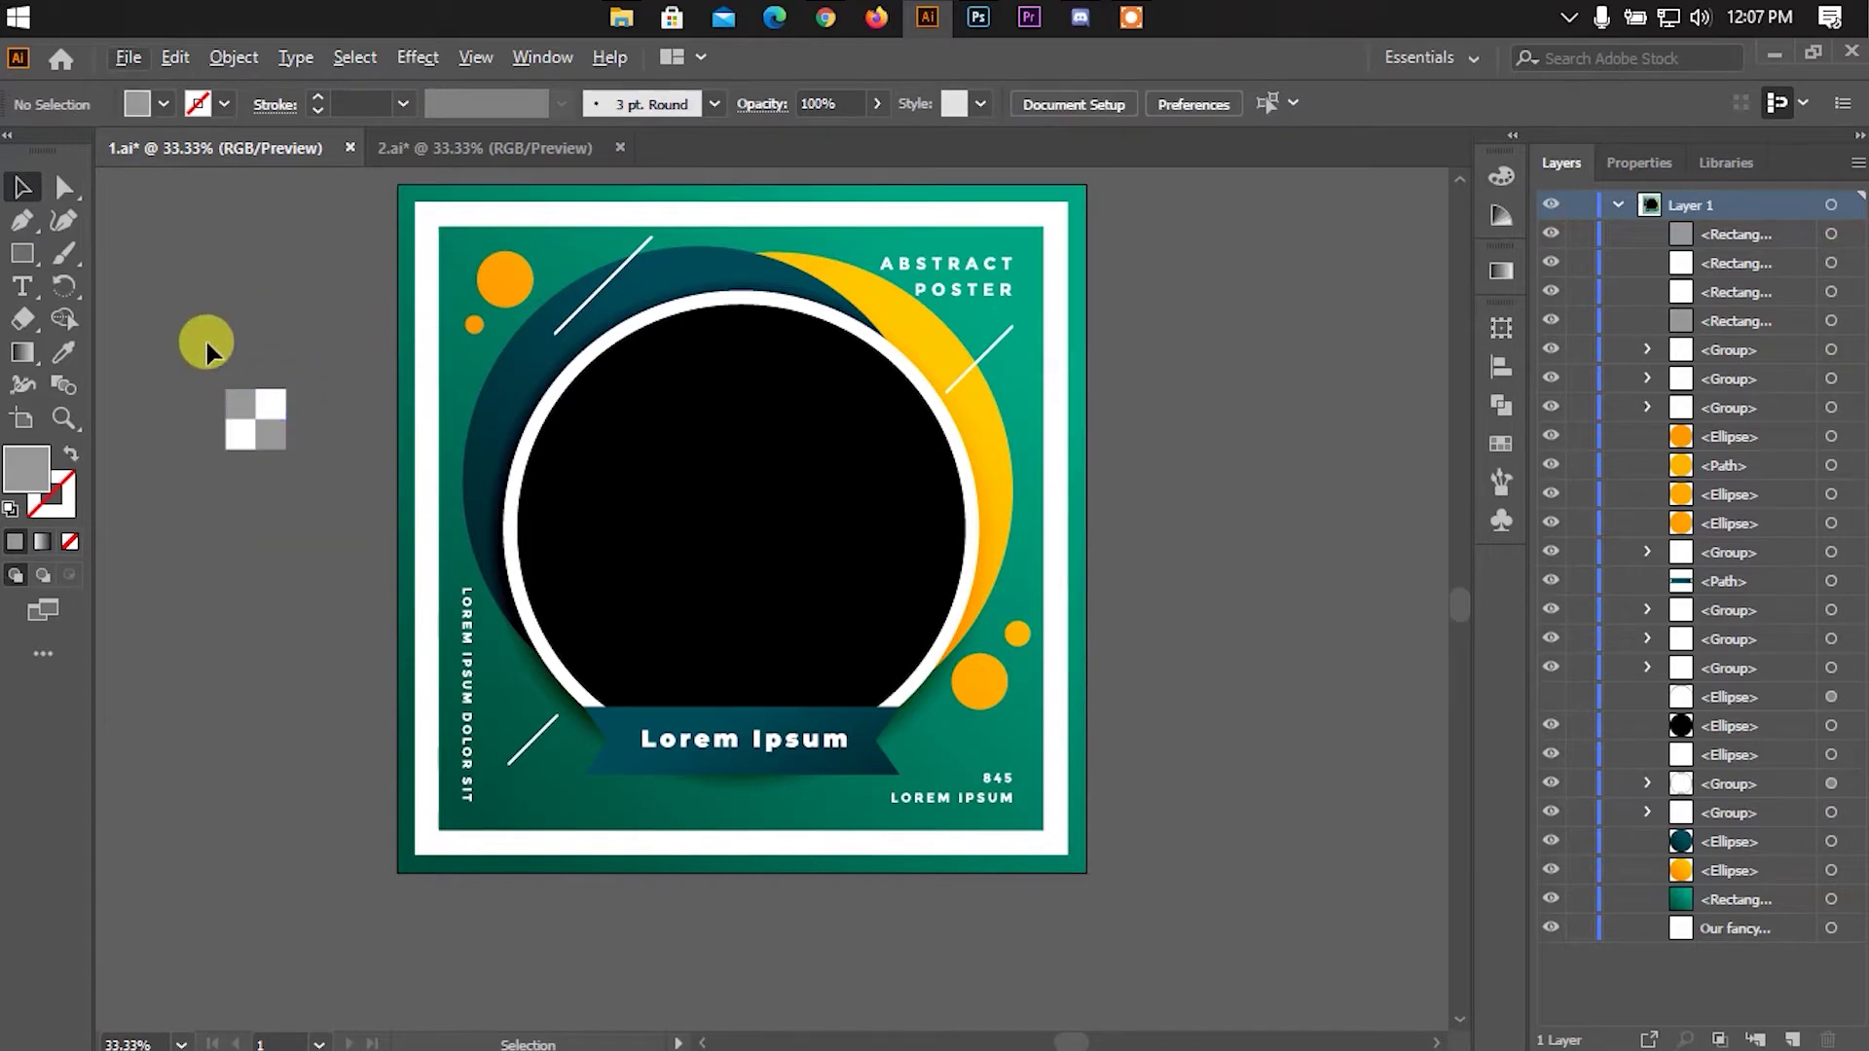
left_click_drag(273, 448, 1153, 589)
left_click(1201, 716)
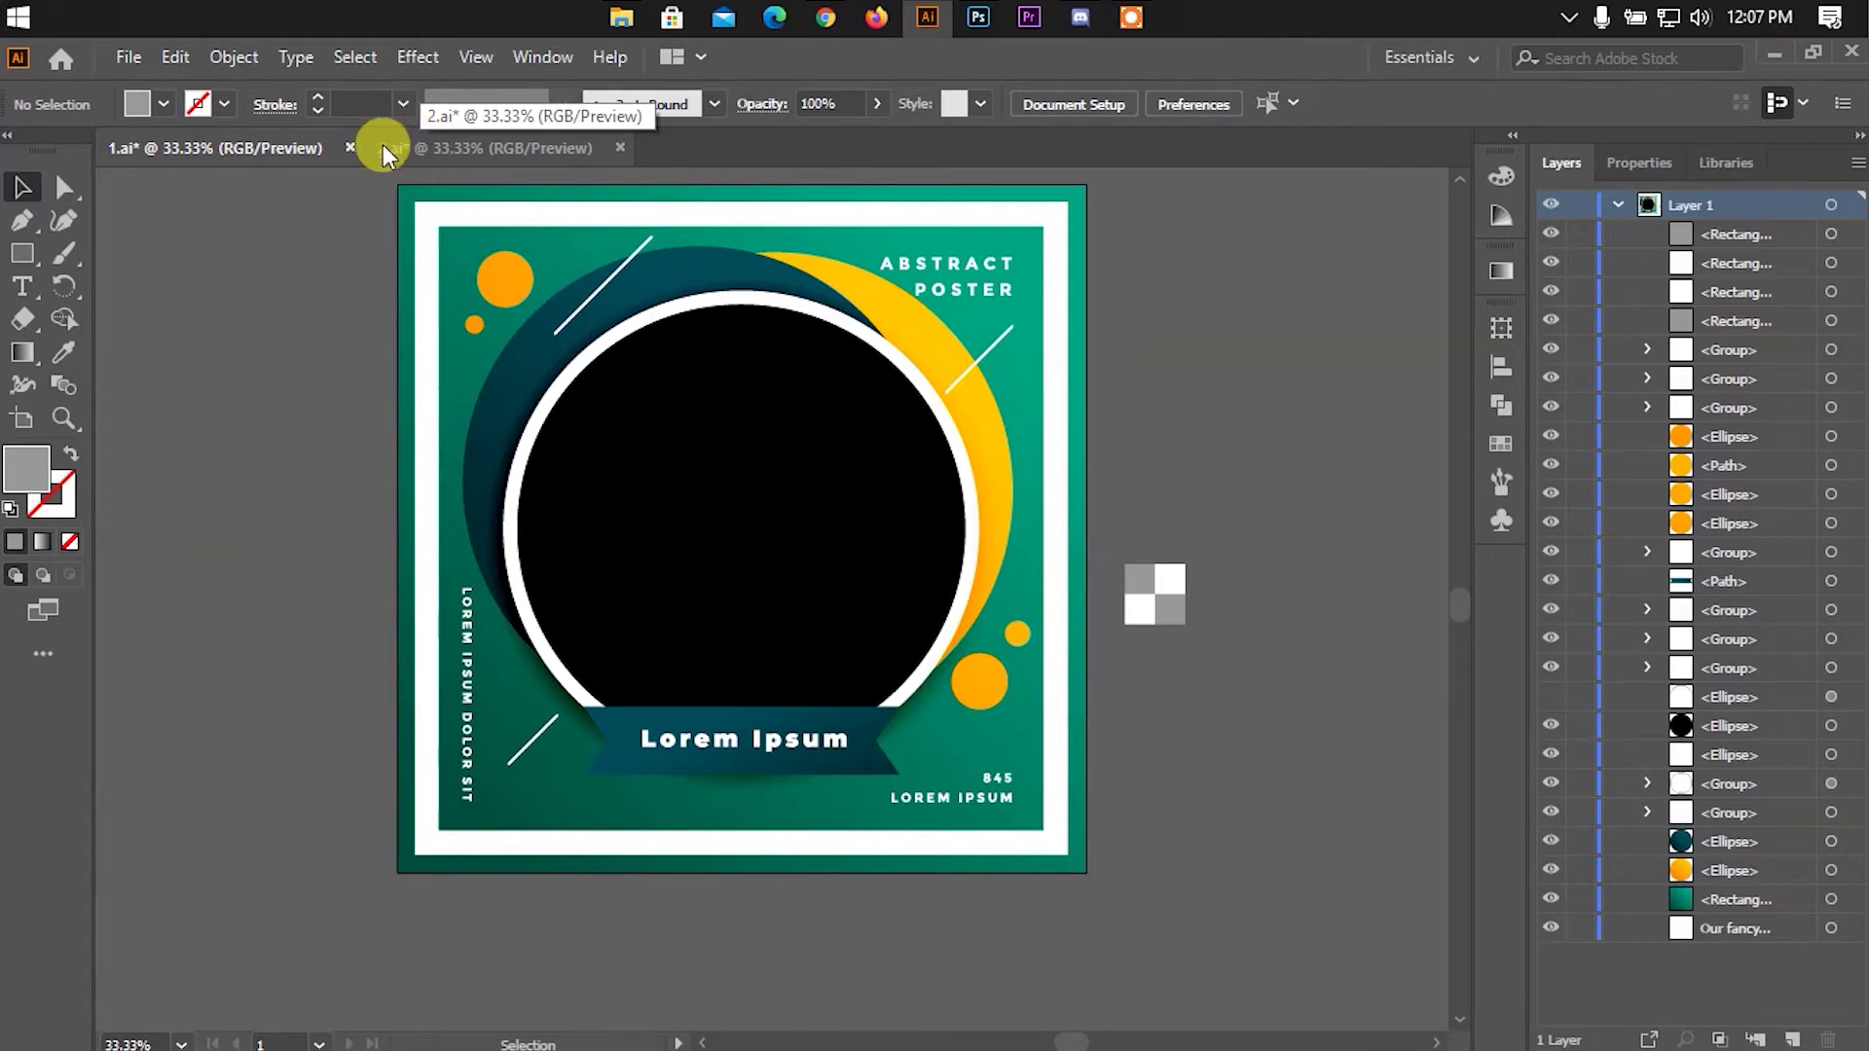
Select the large black circle in the poster and bring up the document's Swatches
left_click(516, 59)
left_click(533, 57)
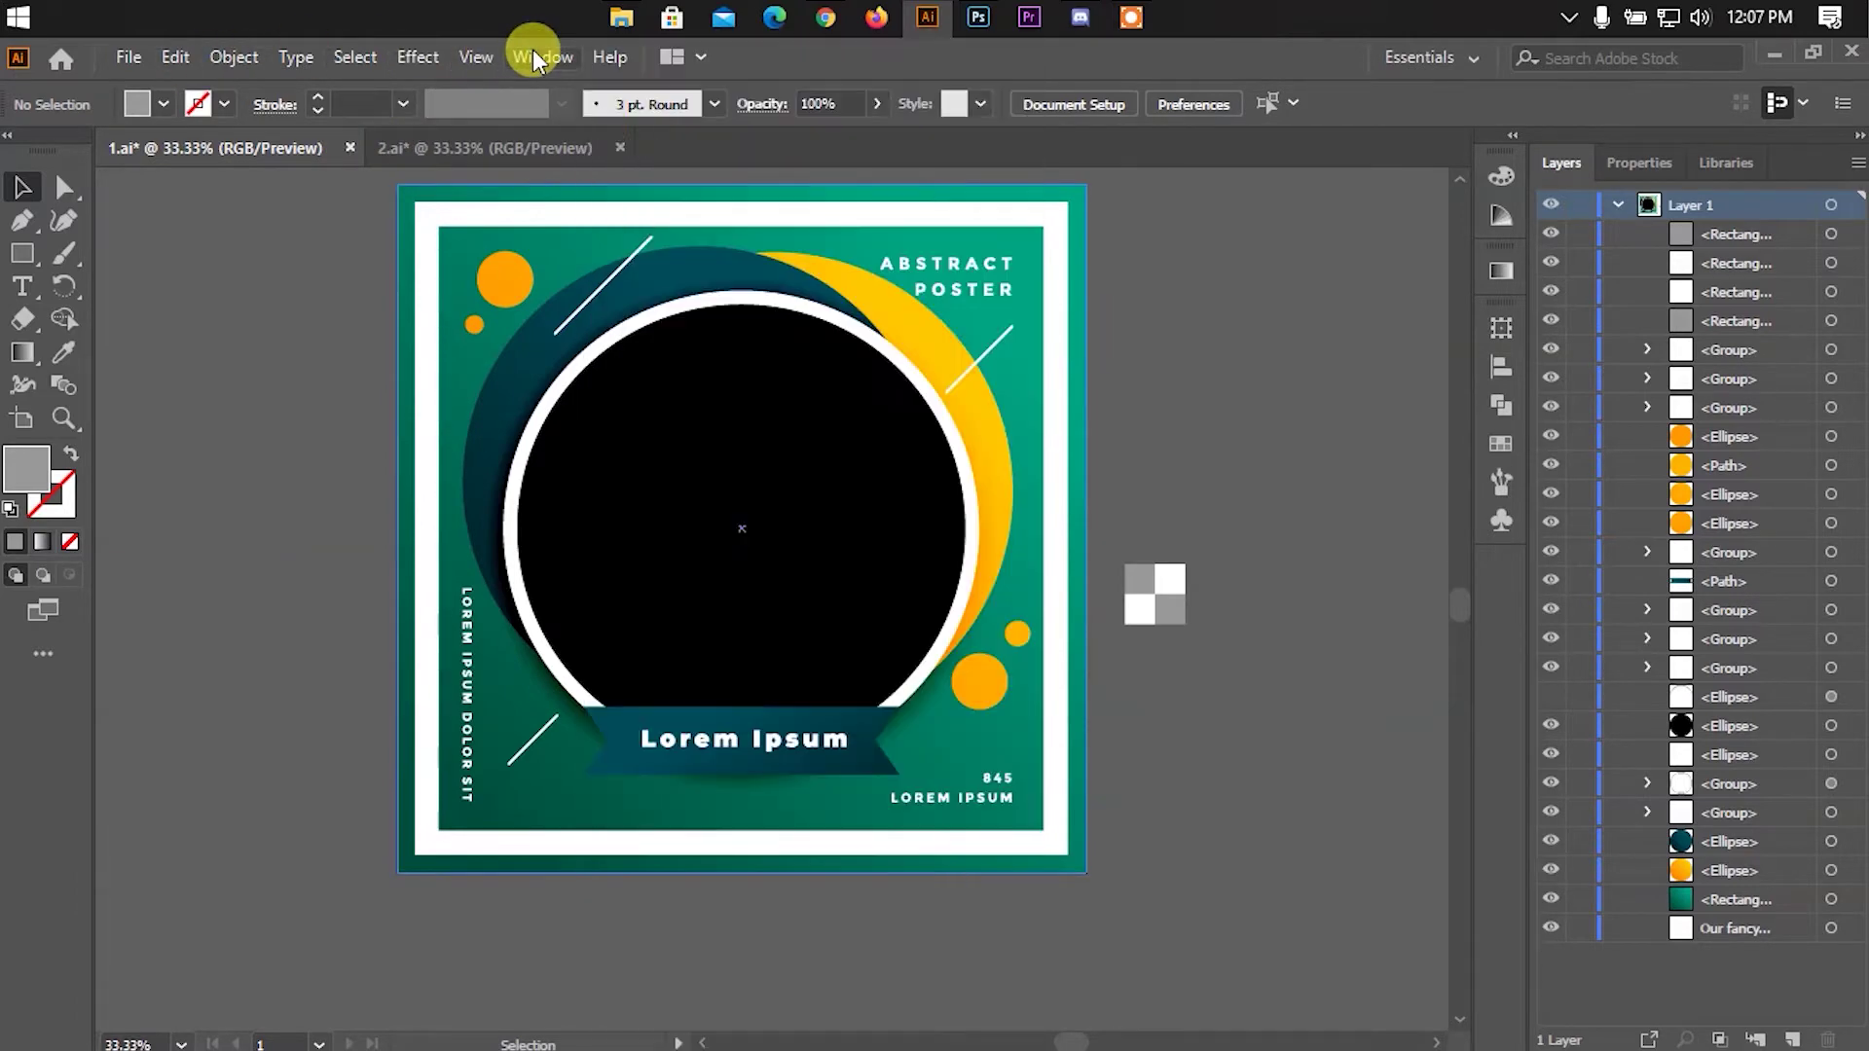
left_click(903, 477)
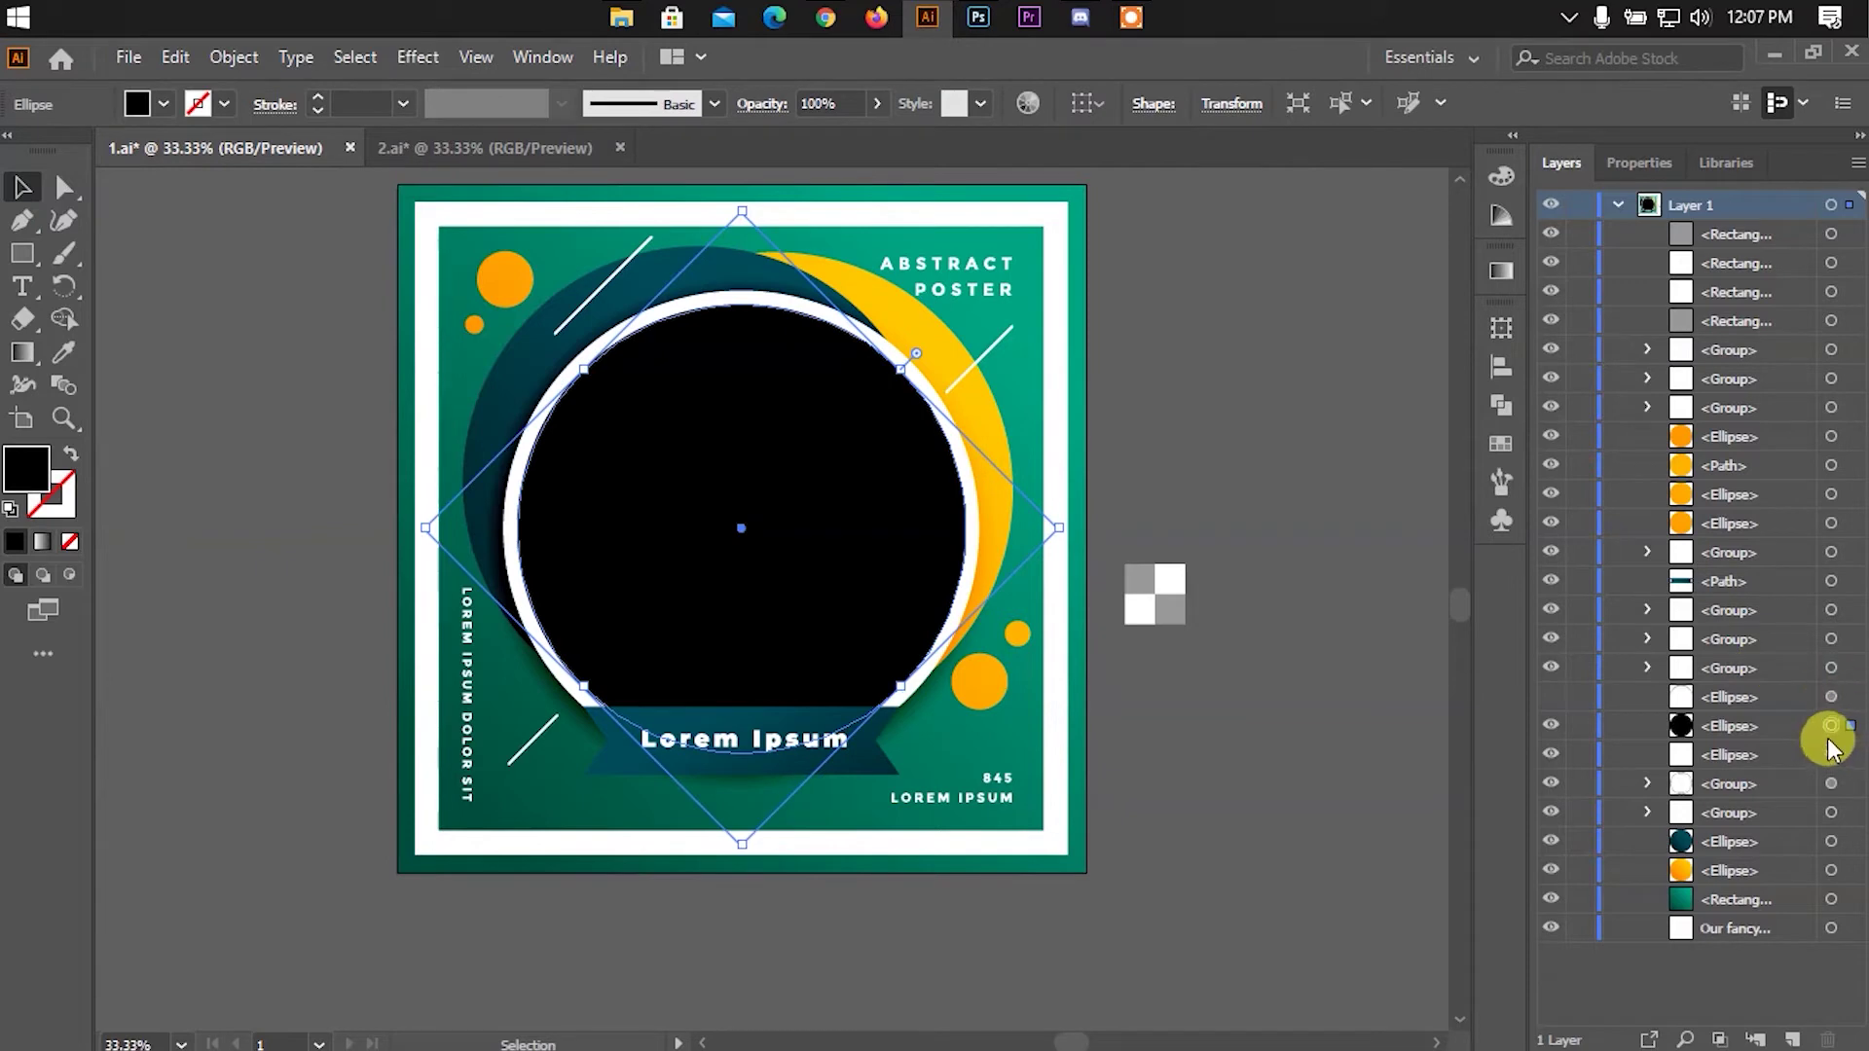
left_click(525, 57)
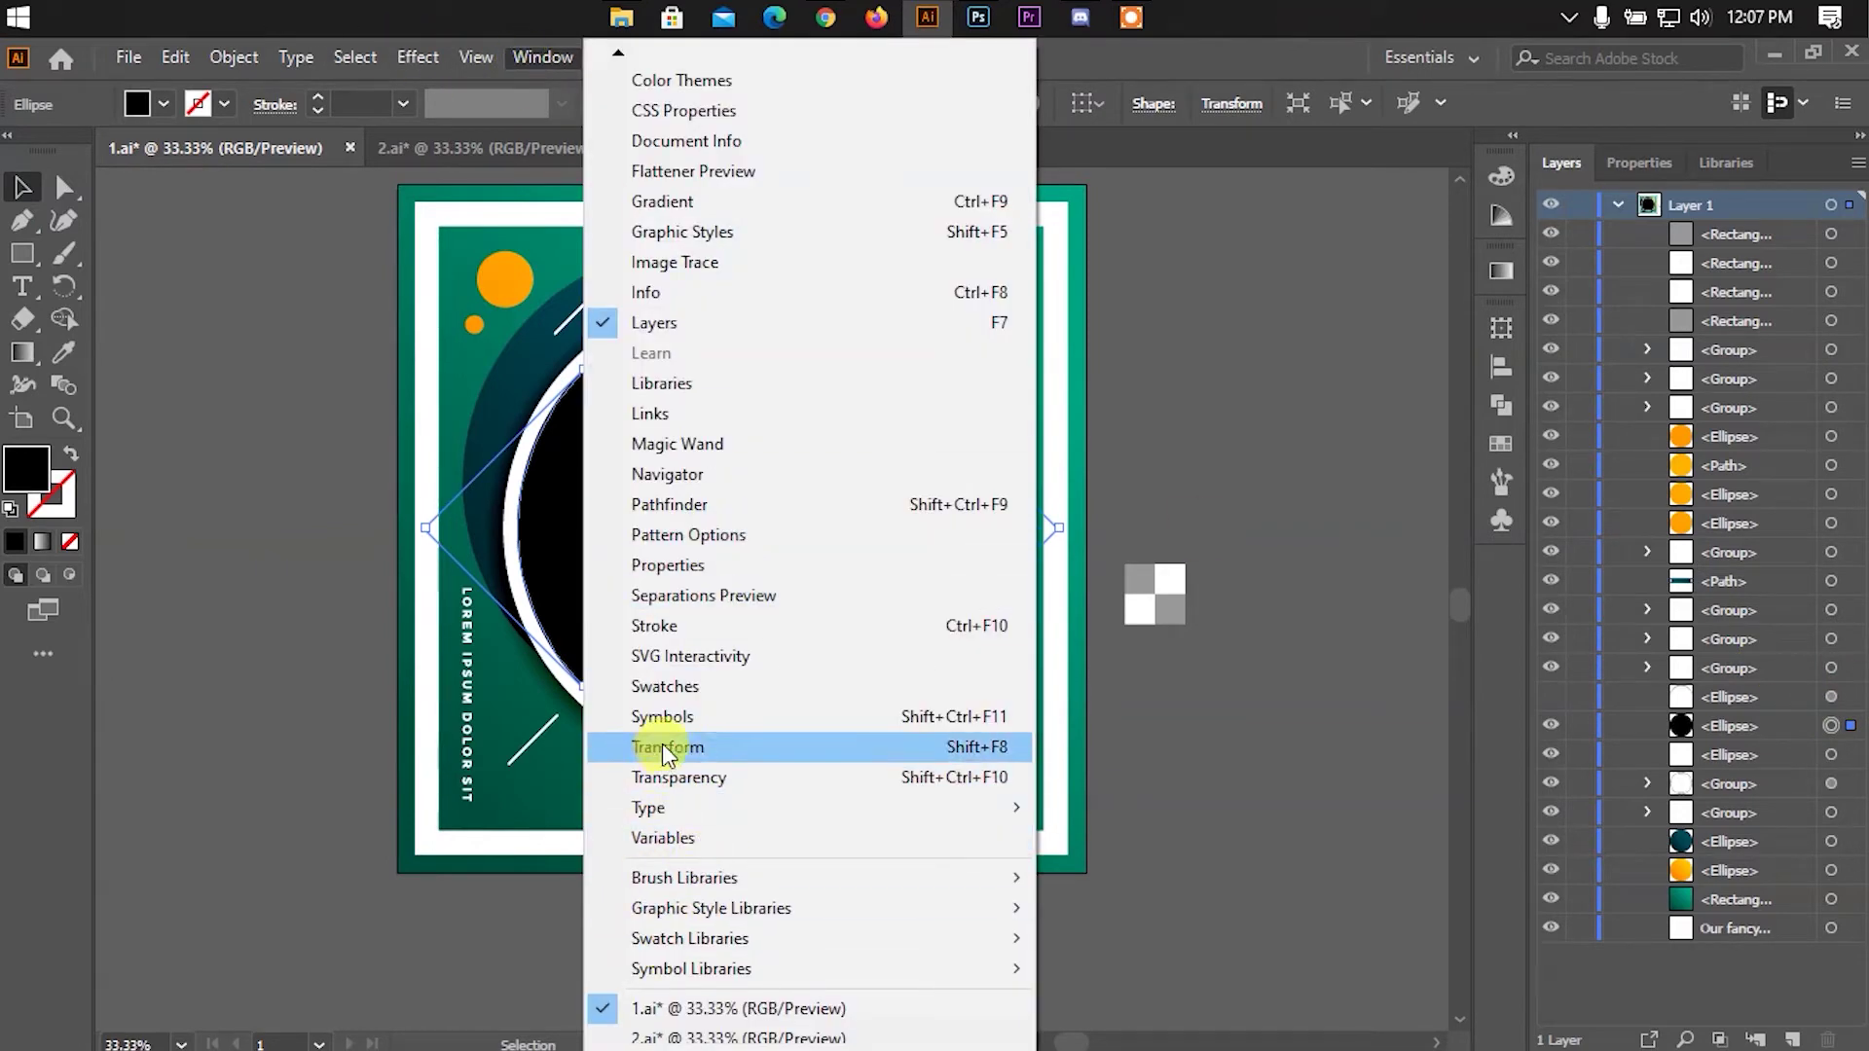
left_click(654, 689)
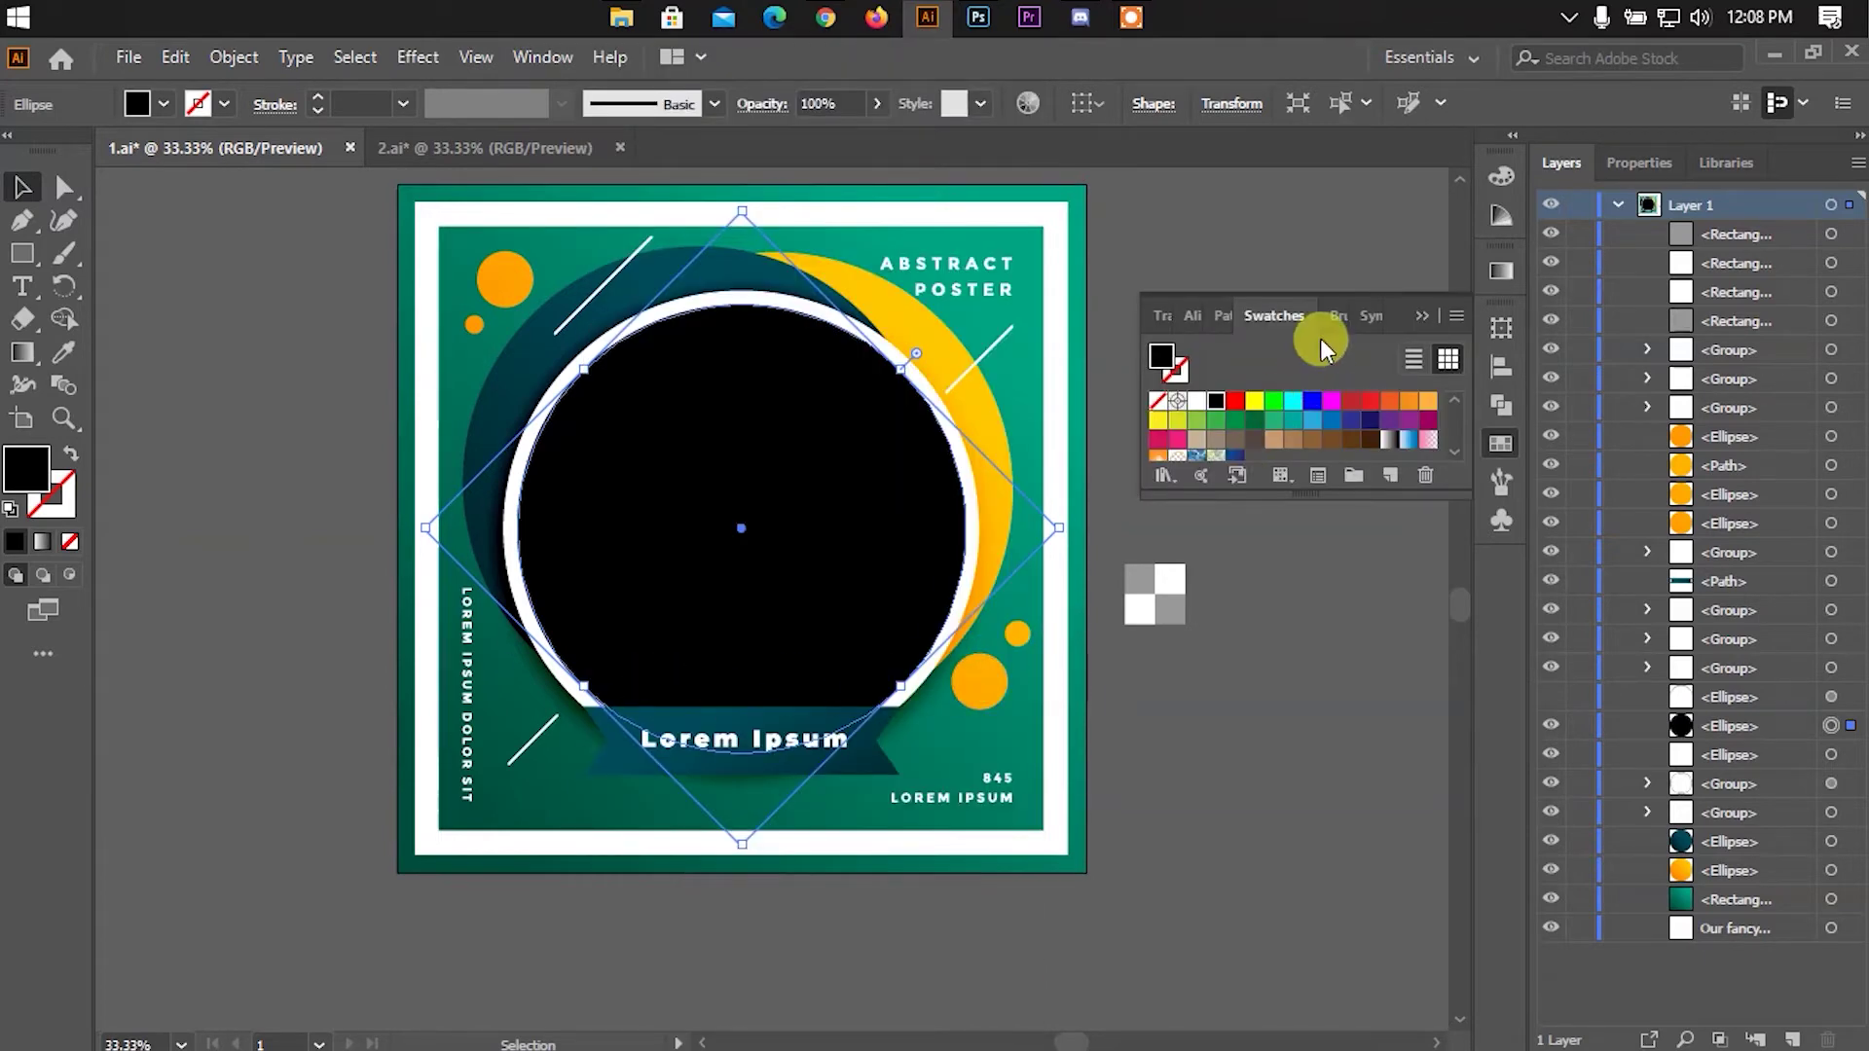
Detach the Swatches as a floating window, enlarge it and place it clear of the poster and checkerboard
left_click_drag(1355, 319, 960, 360)
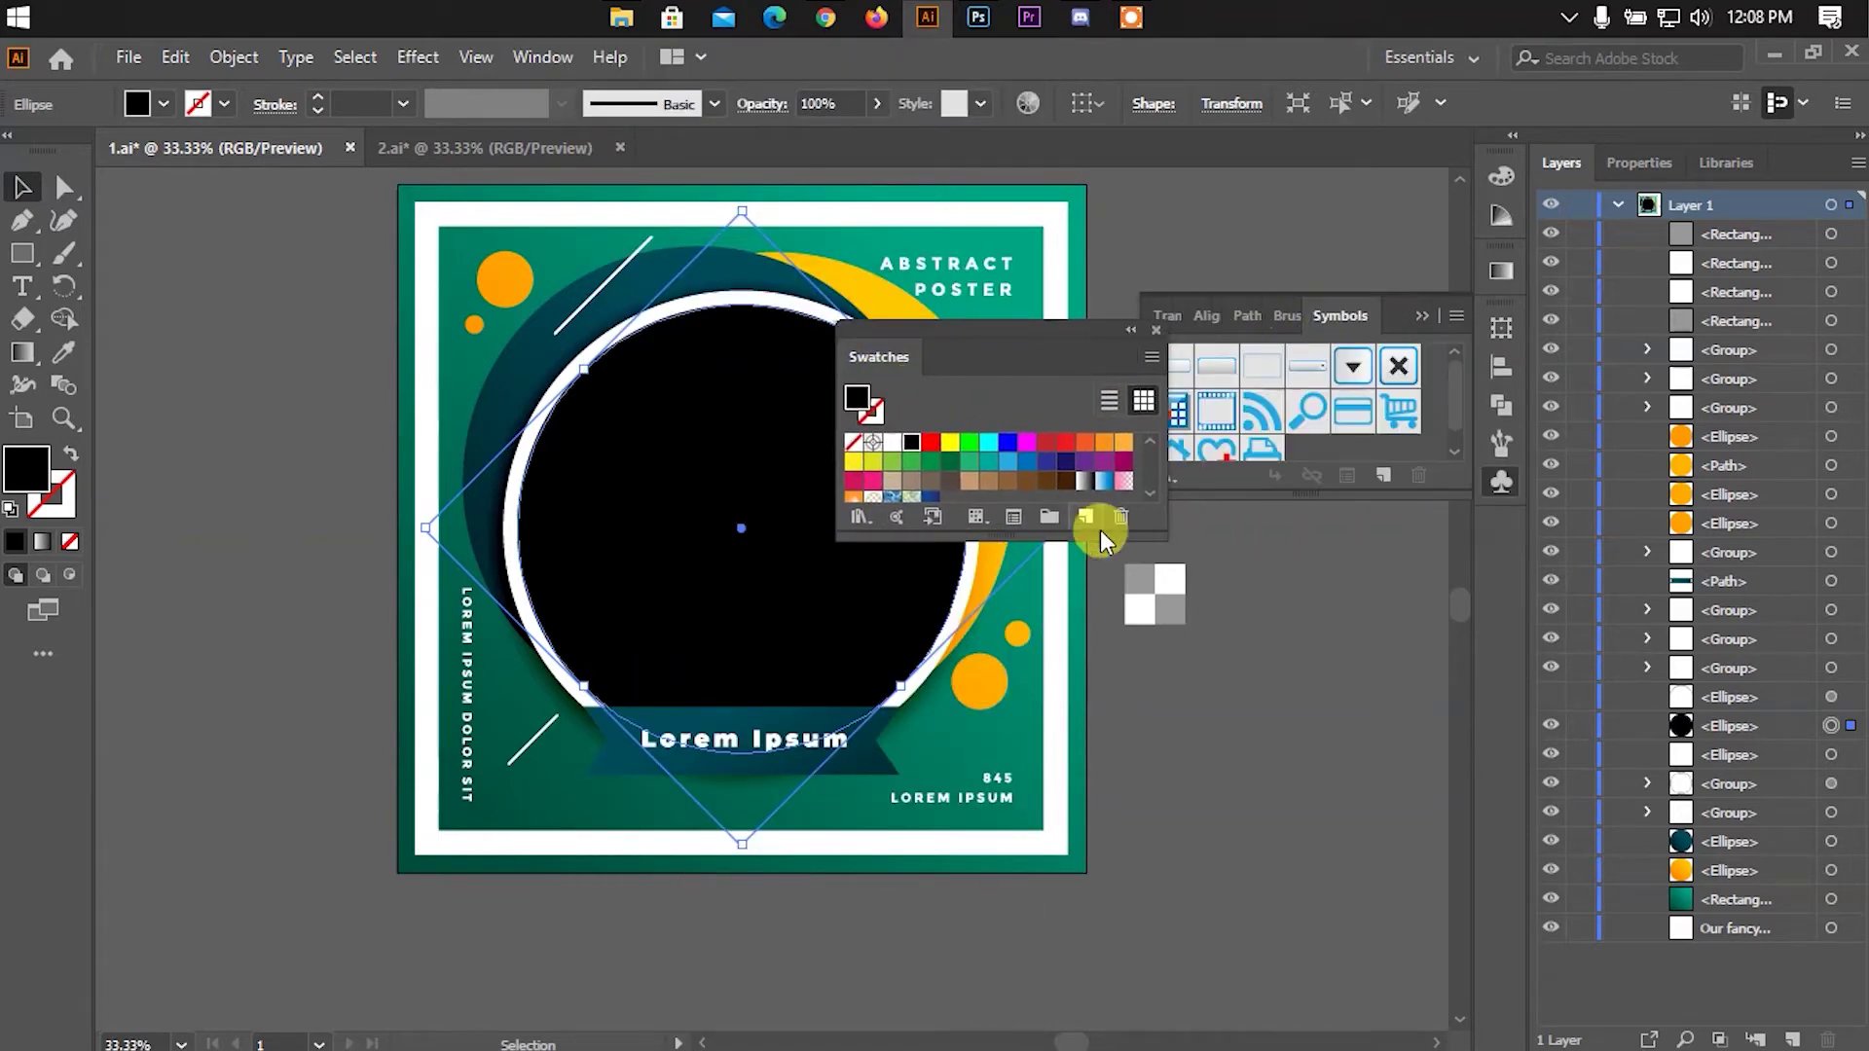
left_click_drag(1156, 526, 1385, 734)
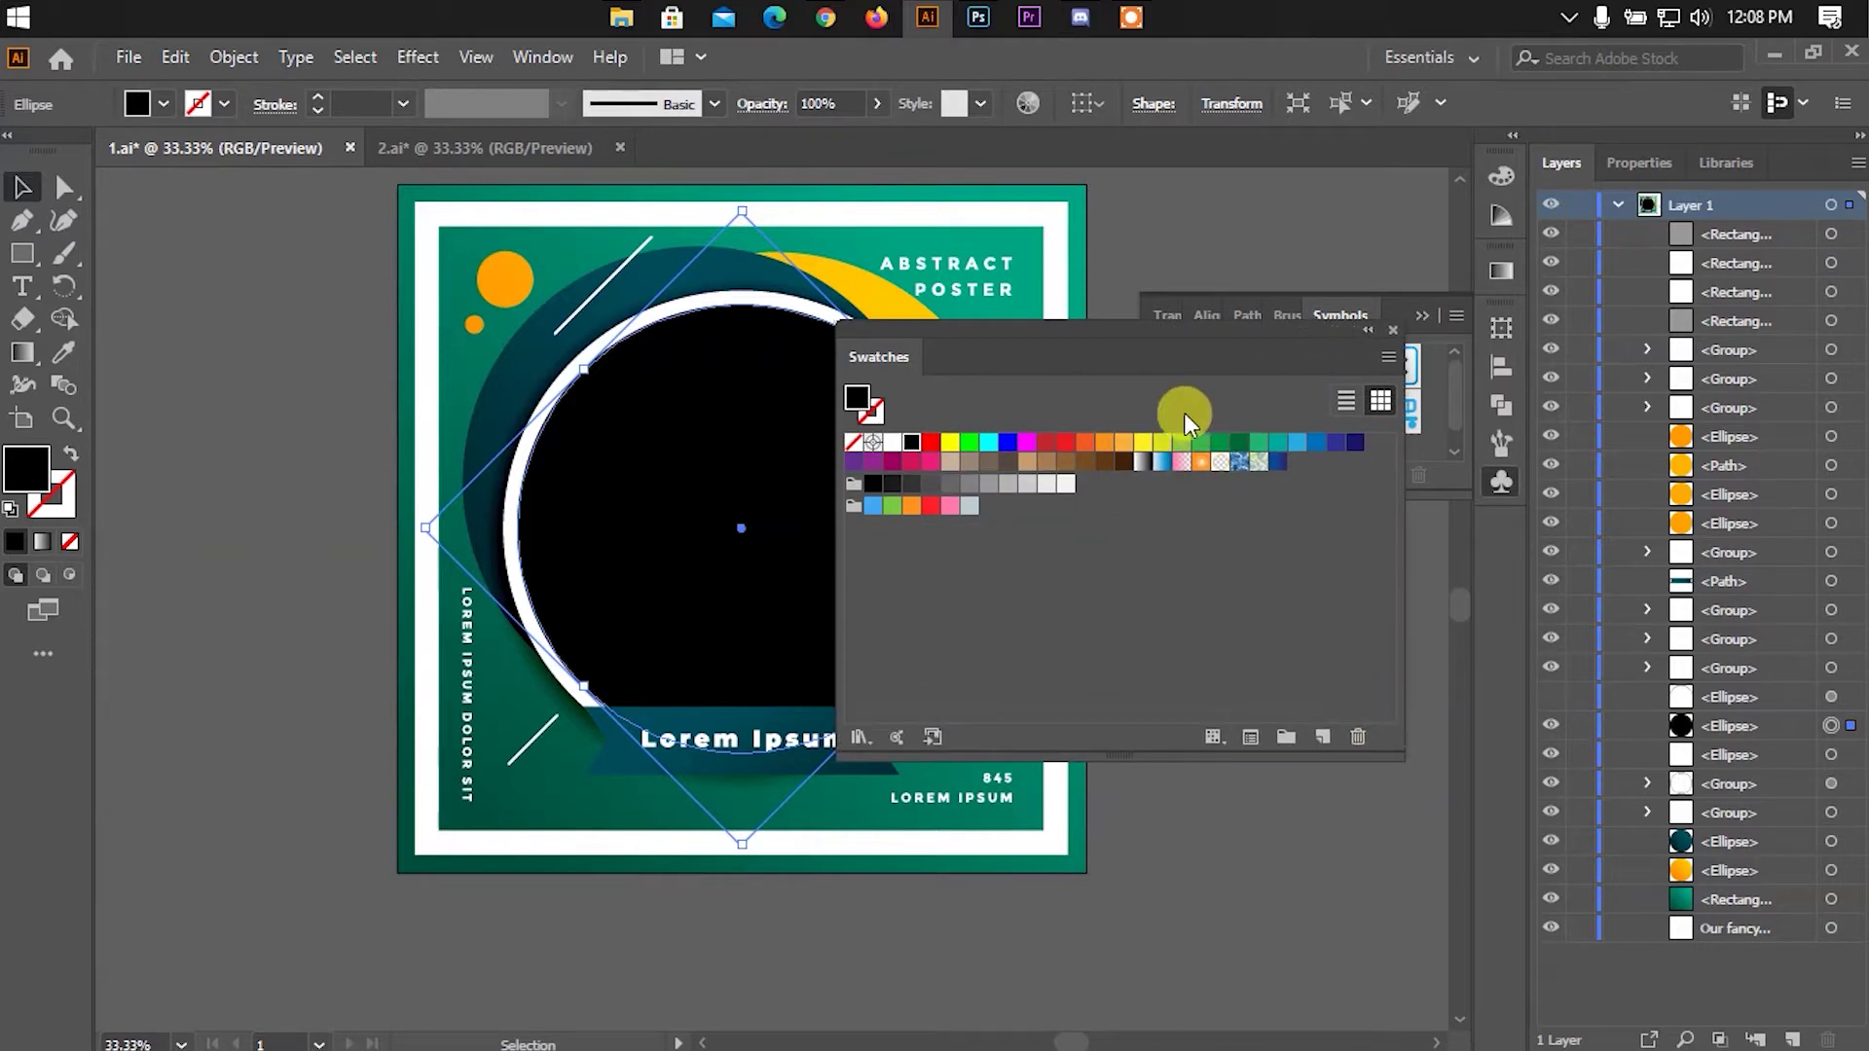
left_click_drag(1154, 356, 1608, 380)
left_click(1416, 319)
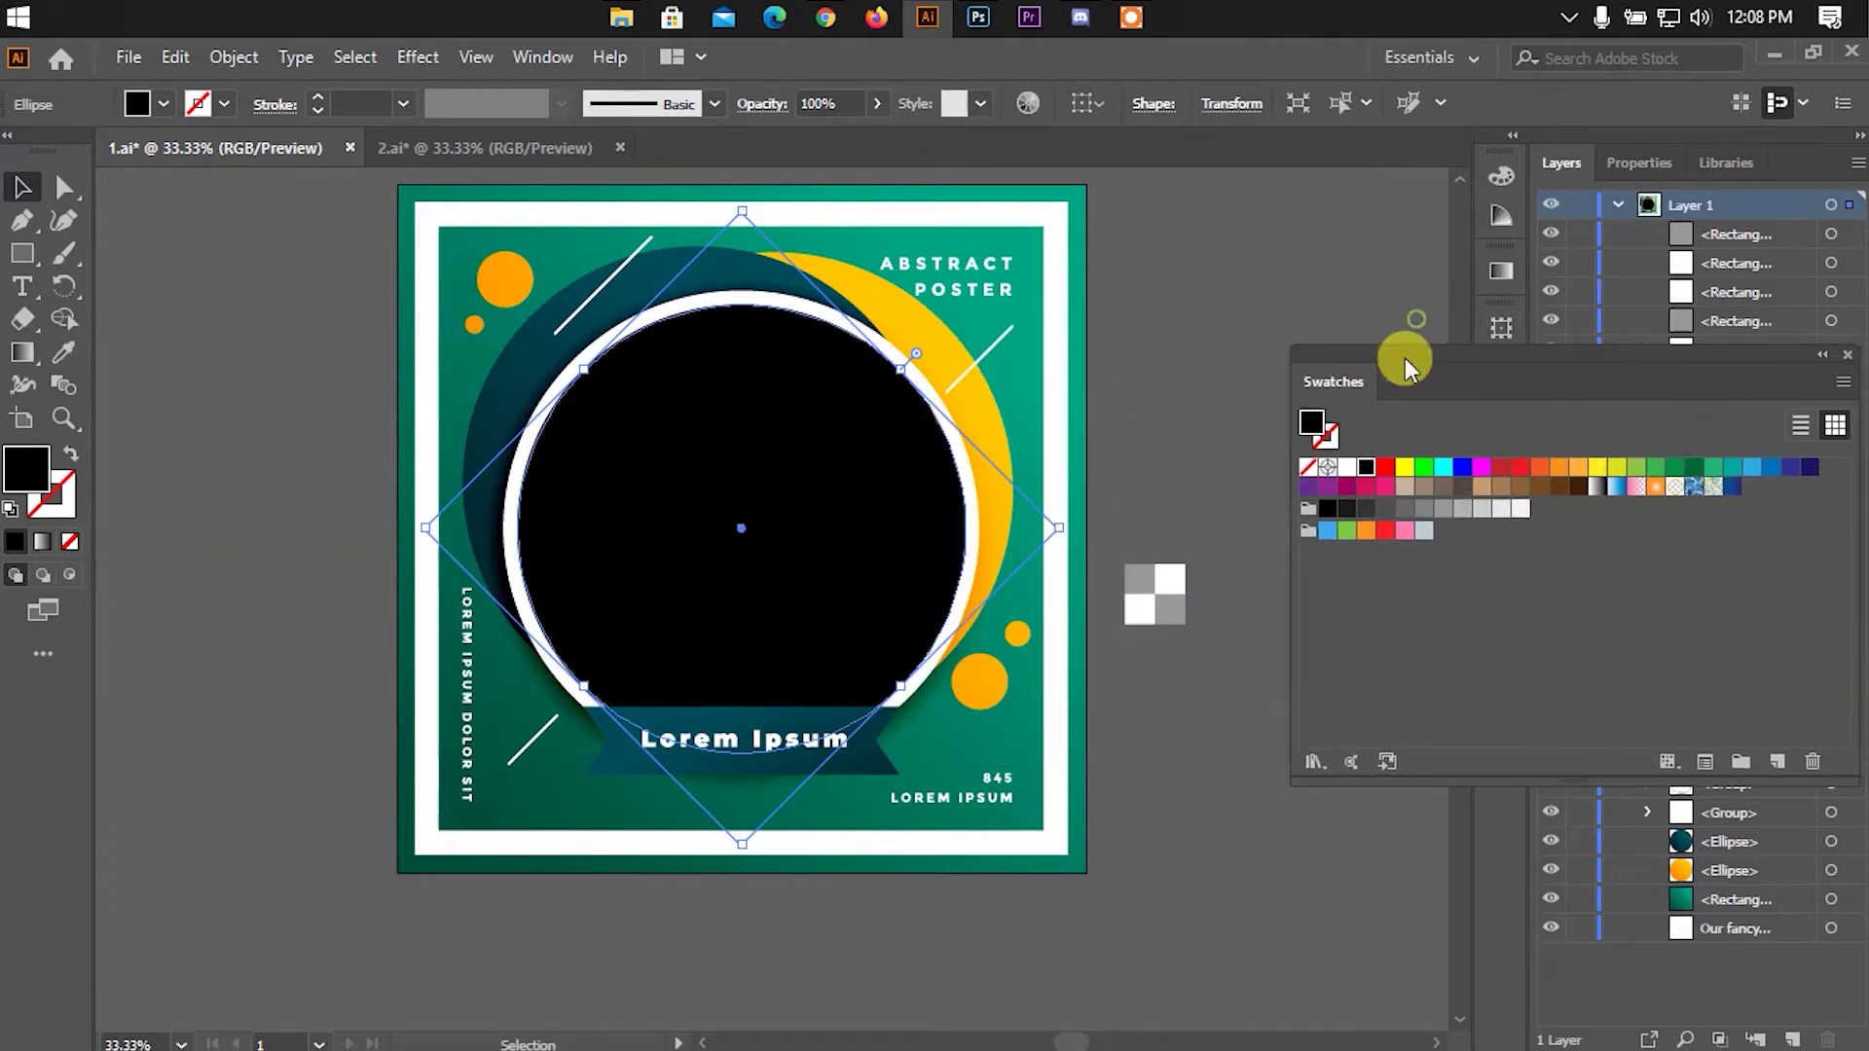
Add the four-square checkerboard block to the swatches as a pattern and fill the poster's large black circle with it
left_click_drag(1165, 629, 1187, 584)
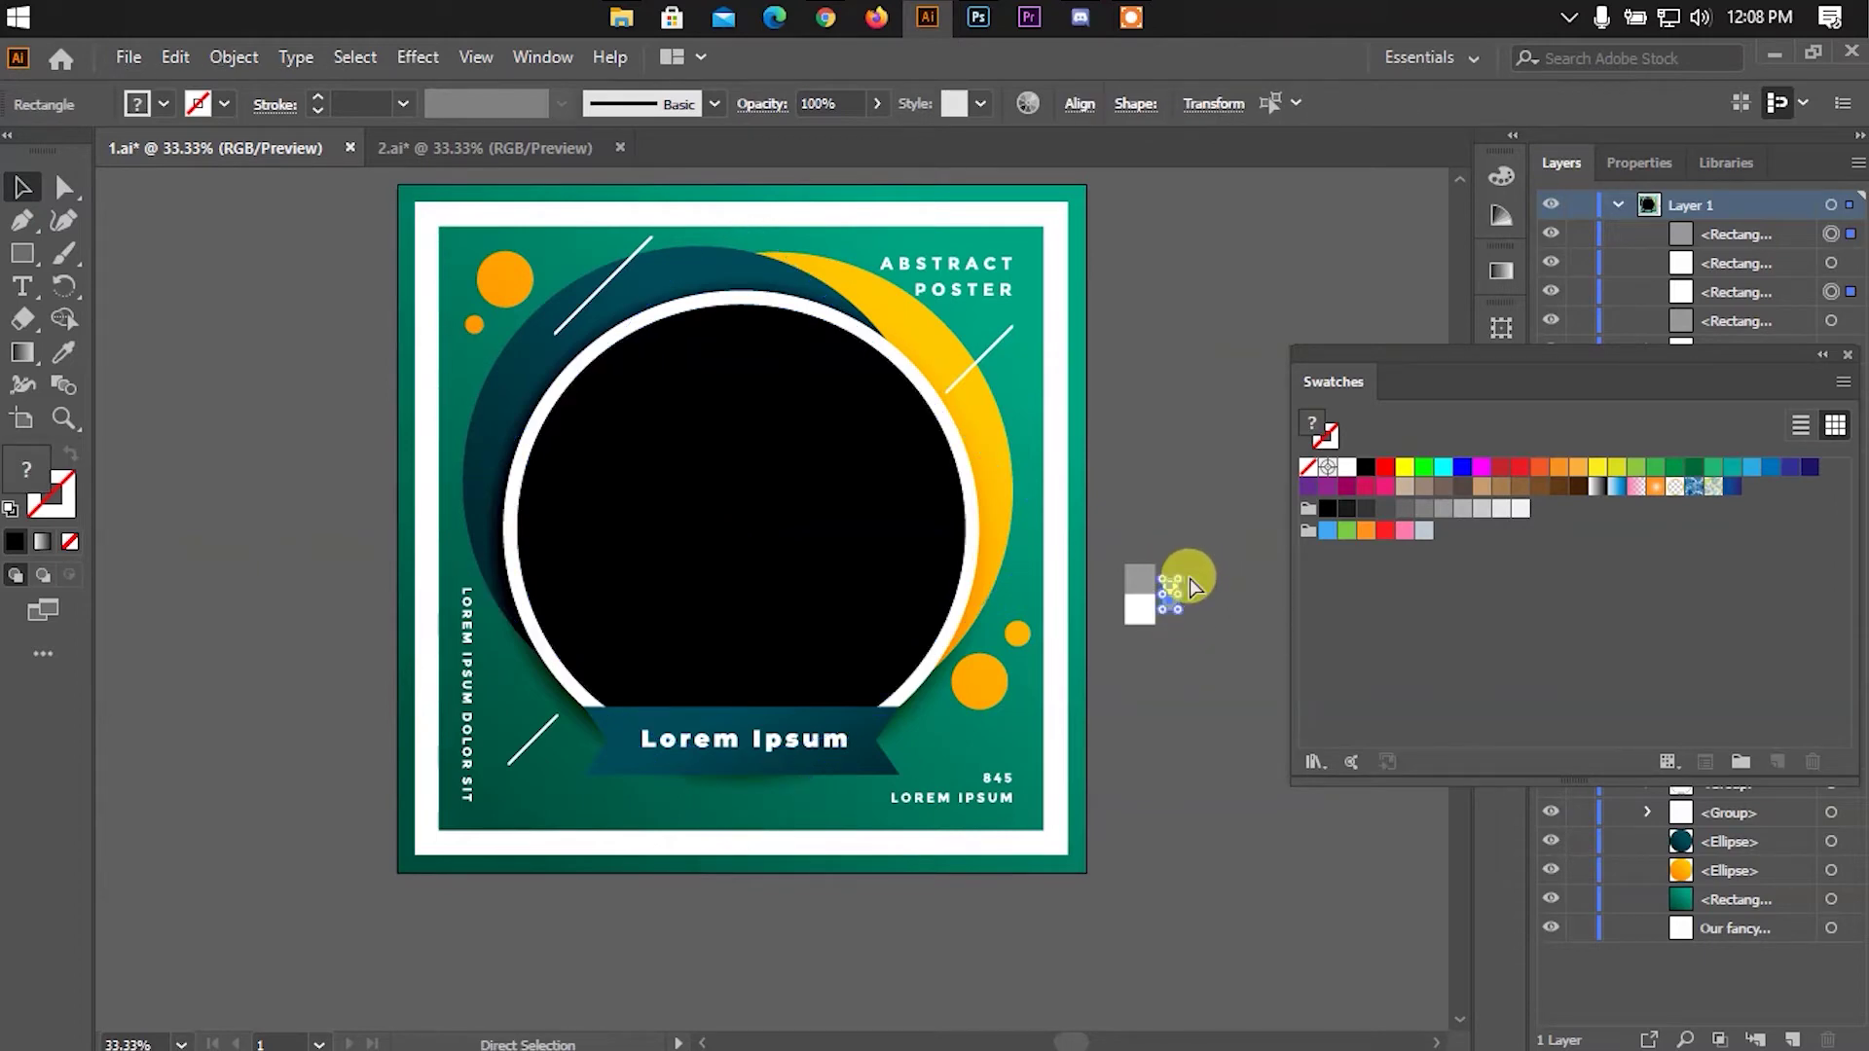
left_click_drag(1135, 536, 1544, 528, "shift")
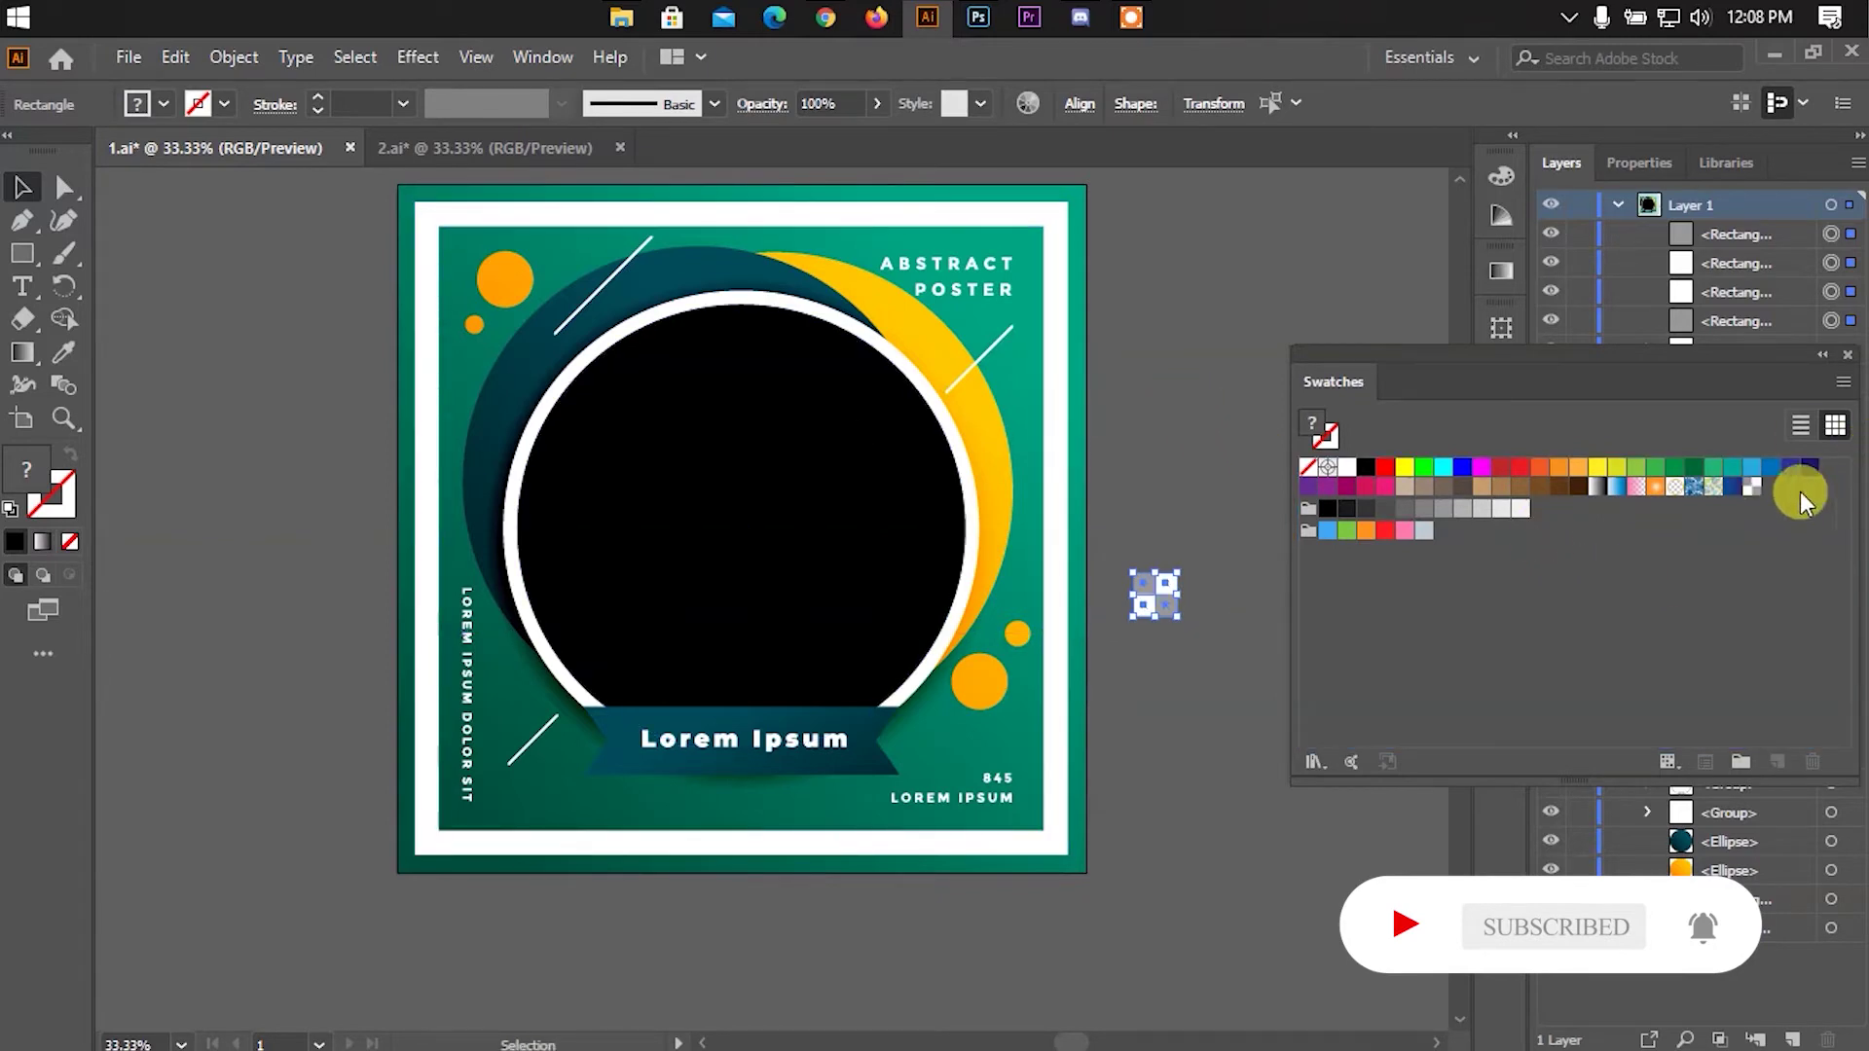
left_click(827, 471)
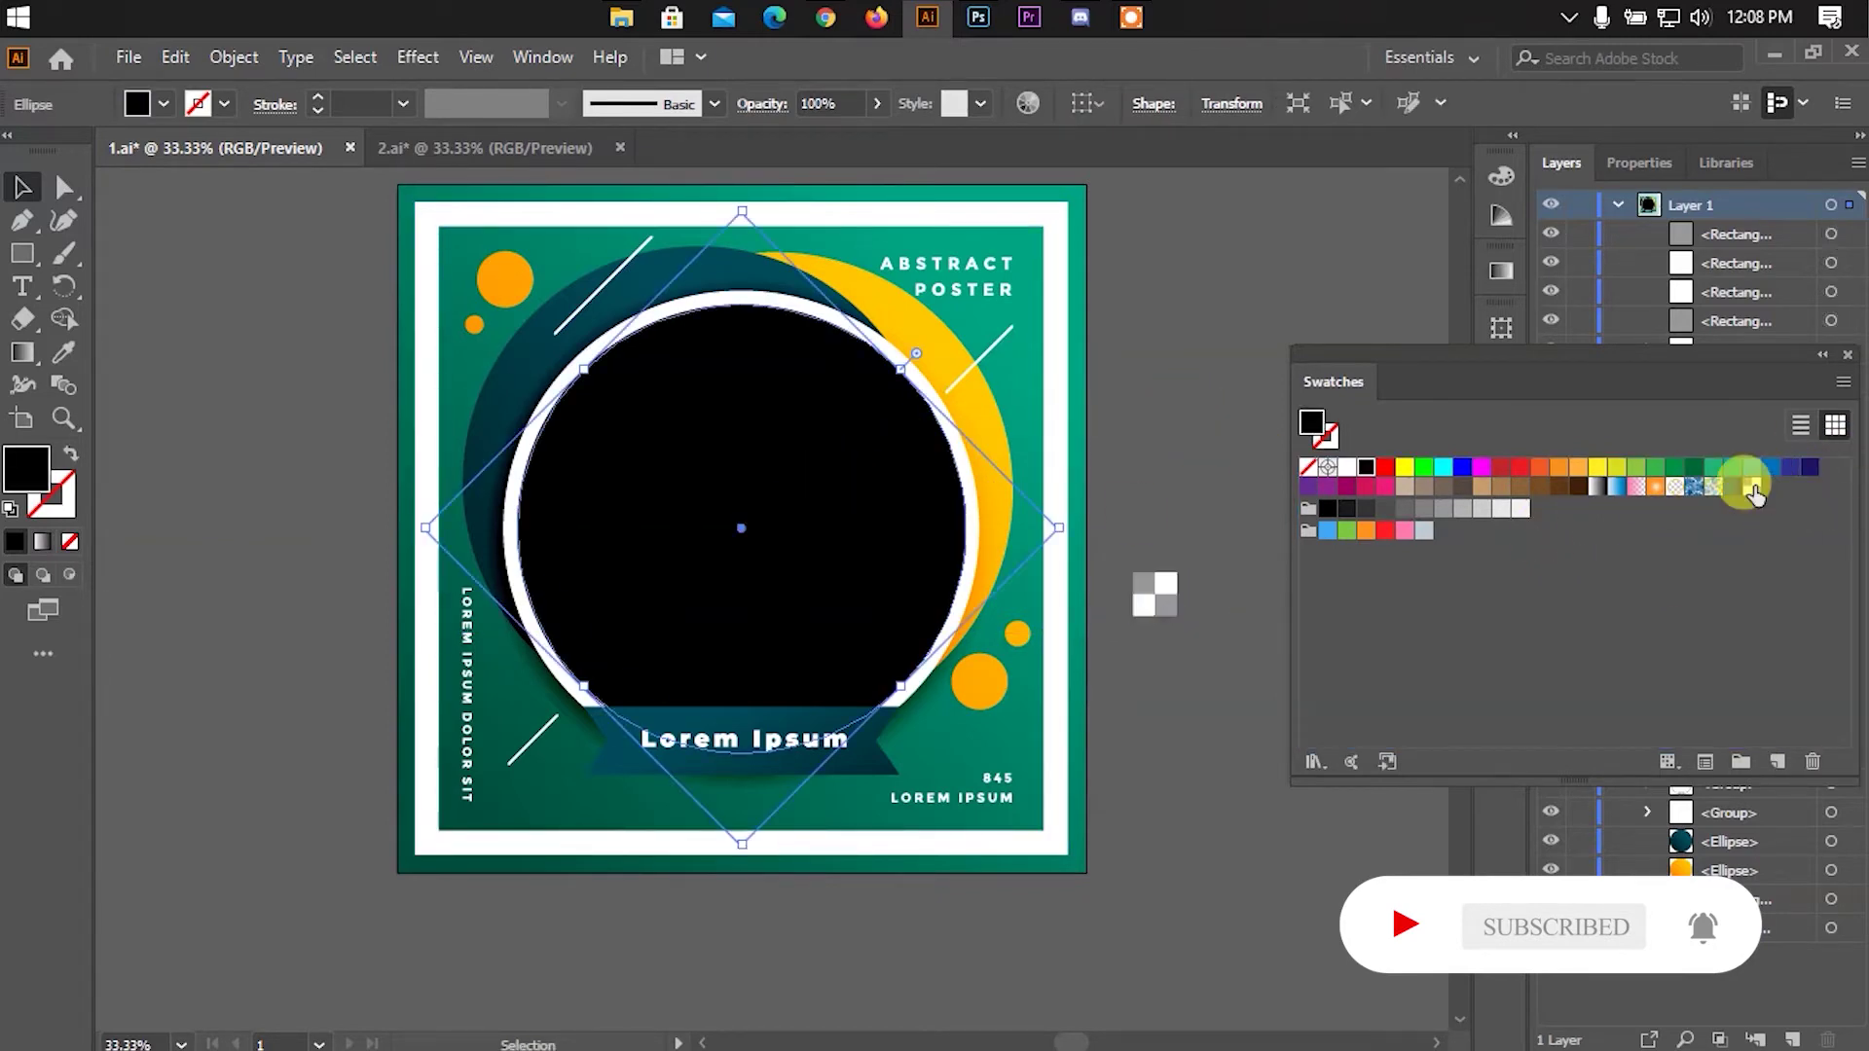
left_click(1752, 489)
key("ctrl+shift+a")
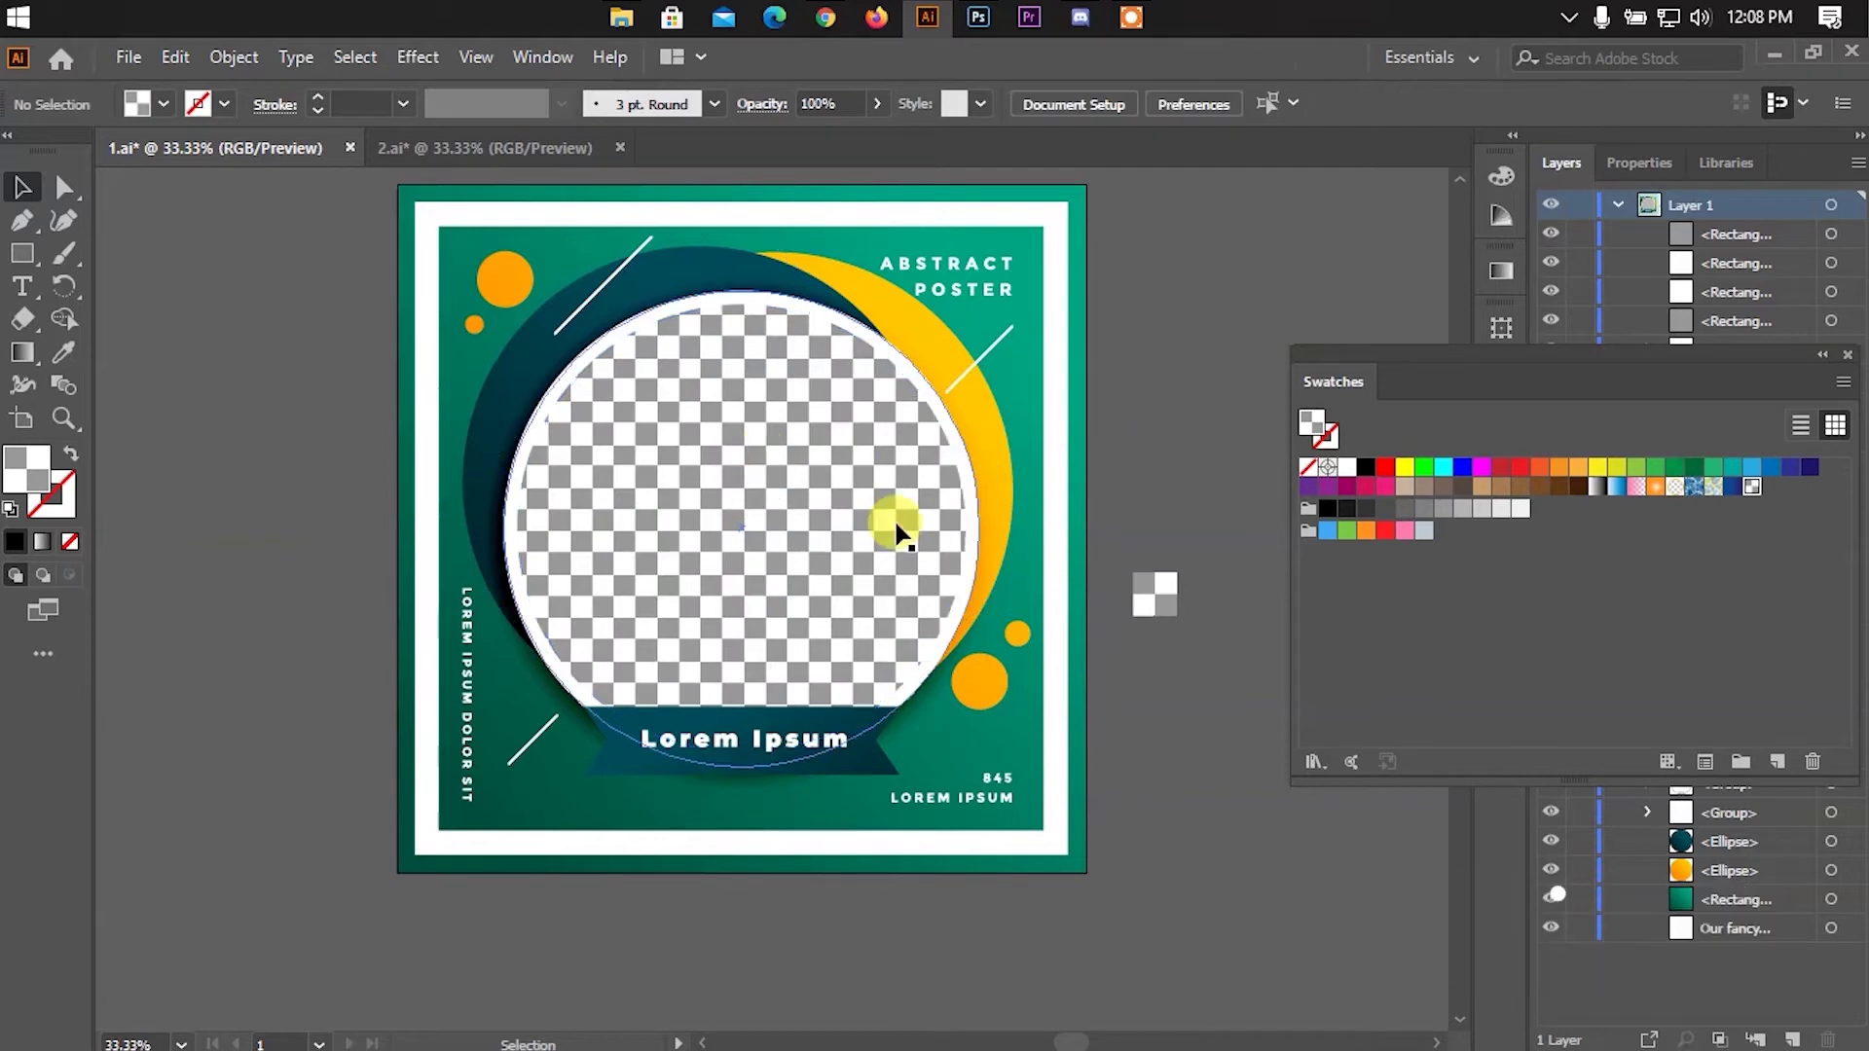
Draw a tall test rectangle with the checkerboard pattern fill on the empty canvas beside the green poster
scroll(843, 462, "down", 1)
scroll(843, 462, "down", 1)
scroll(920, 486, "up", 1)
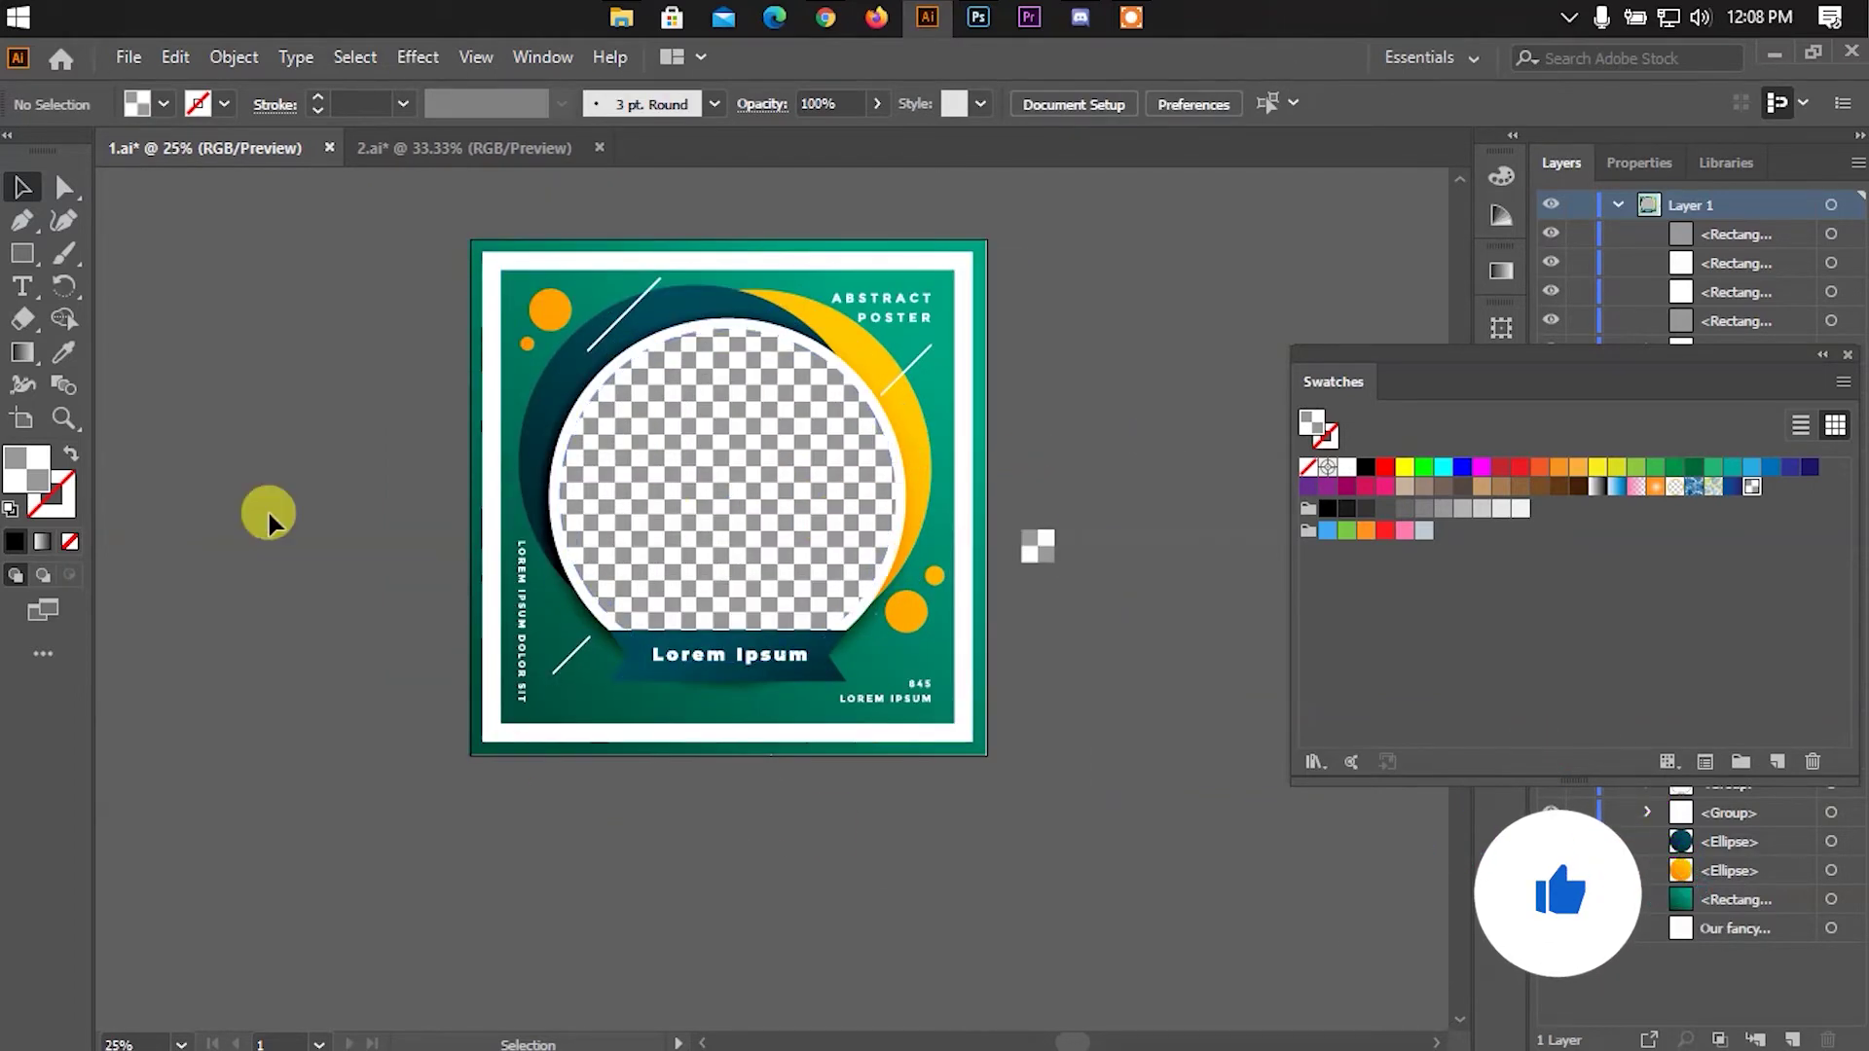
key("m")
left_click_drag(220, 317, 439, 635)
left_click(21, 187)
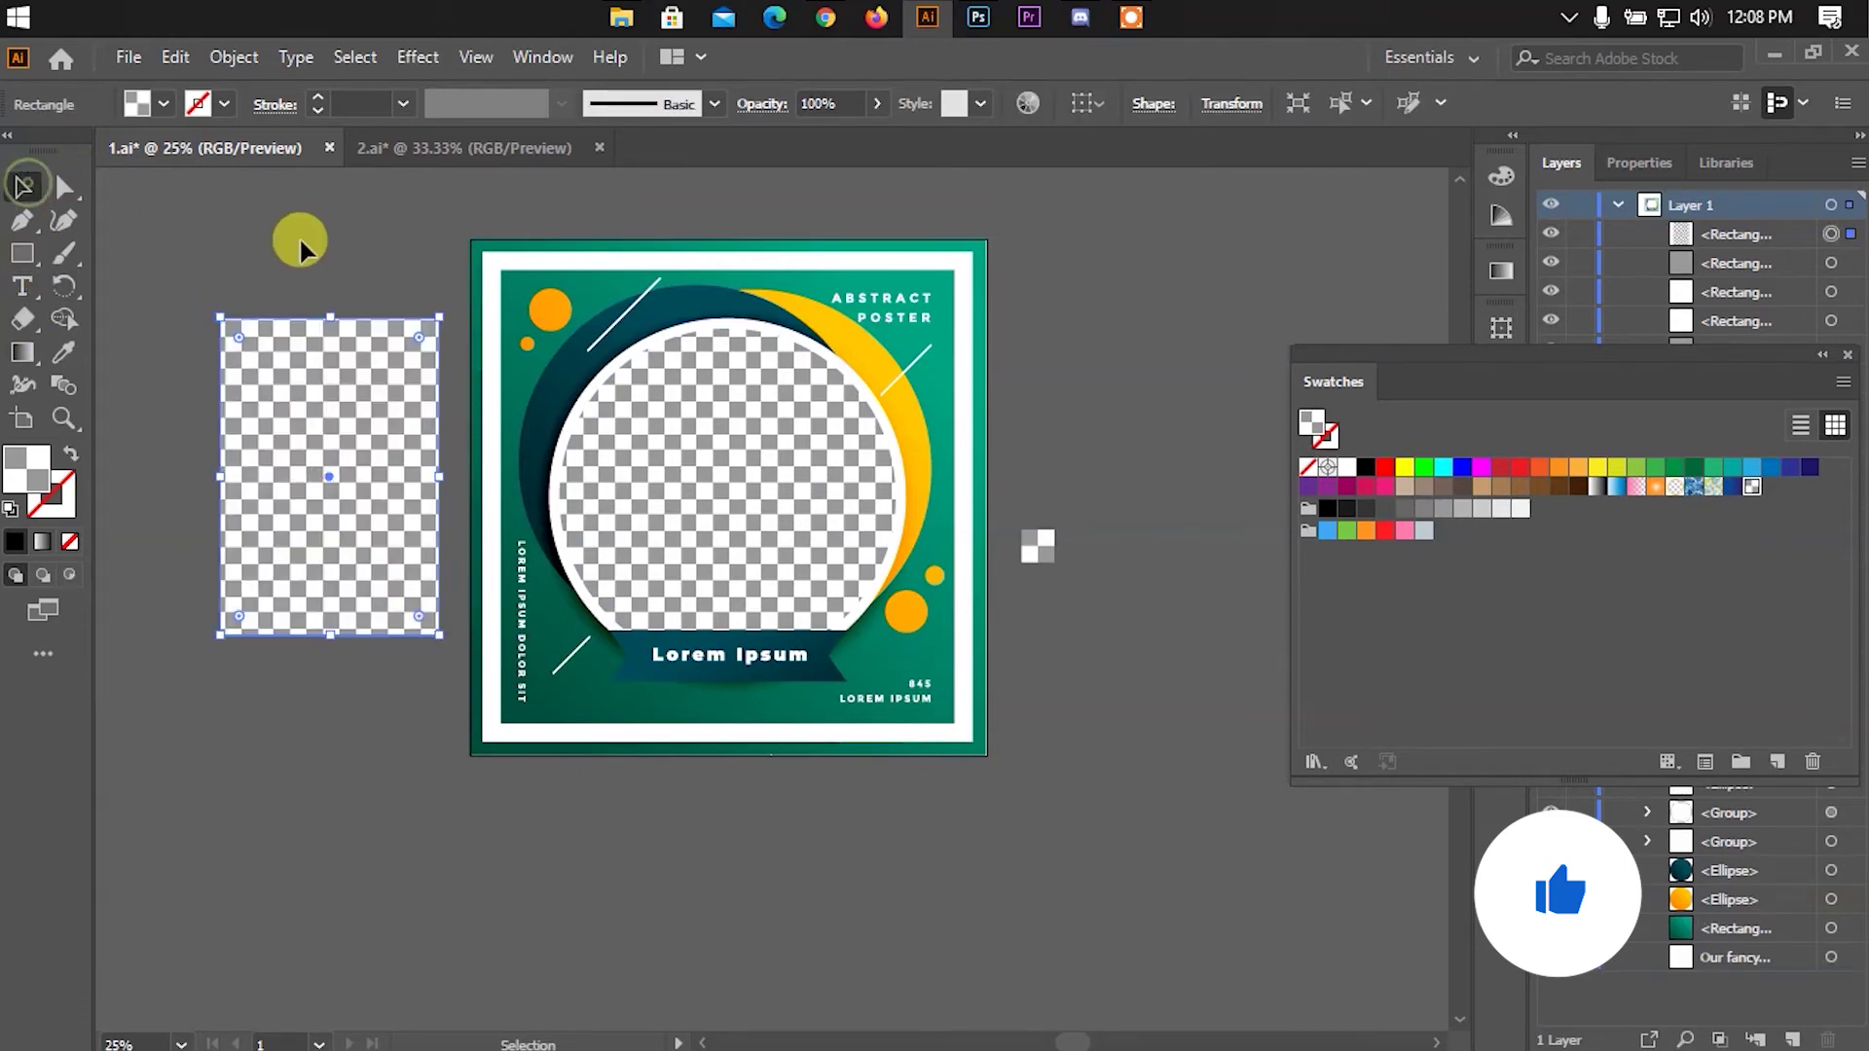
left_click(159, 104)
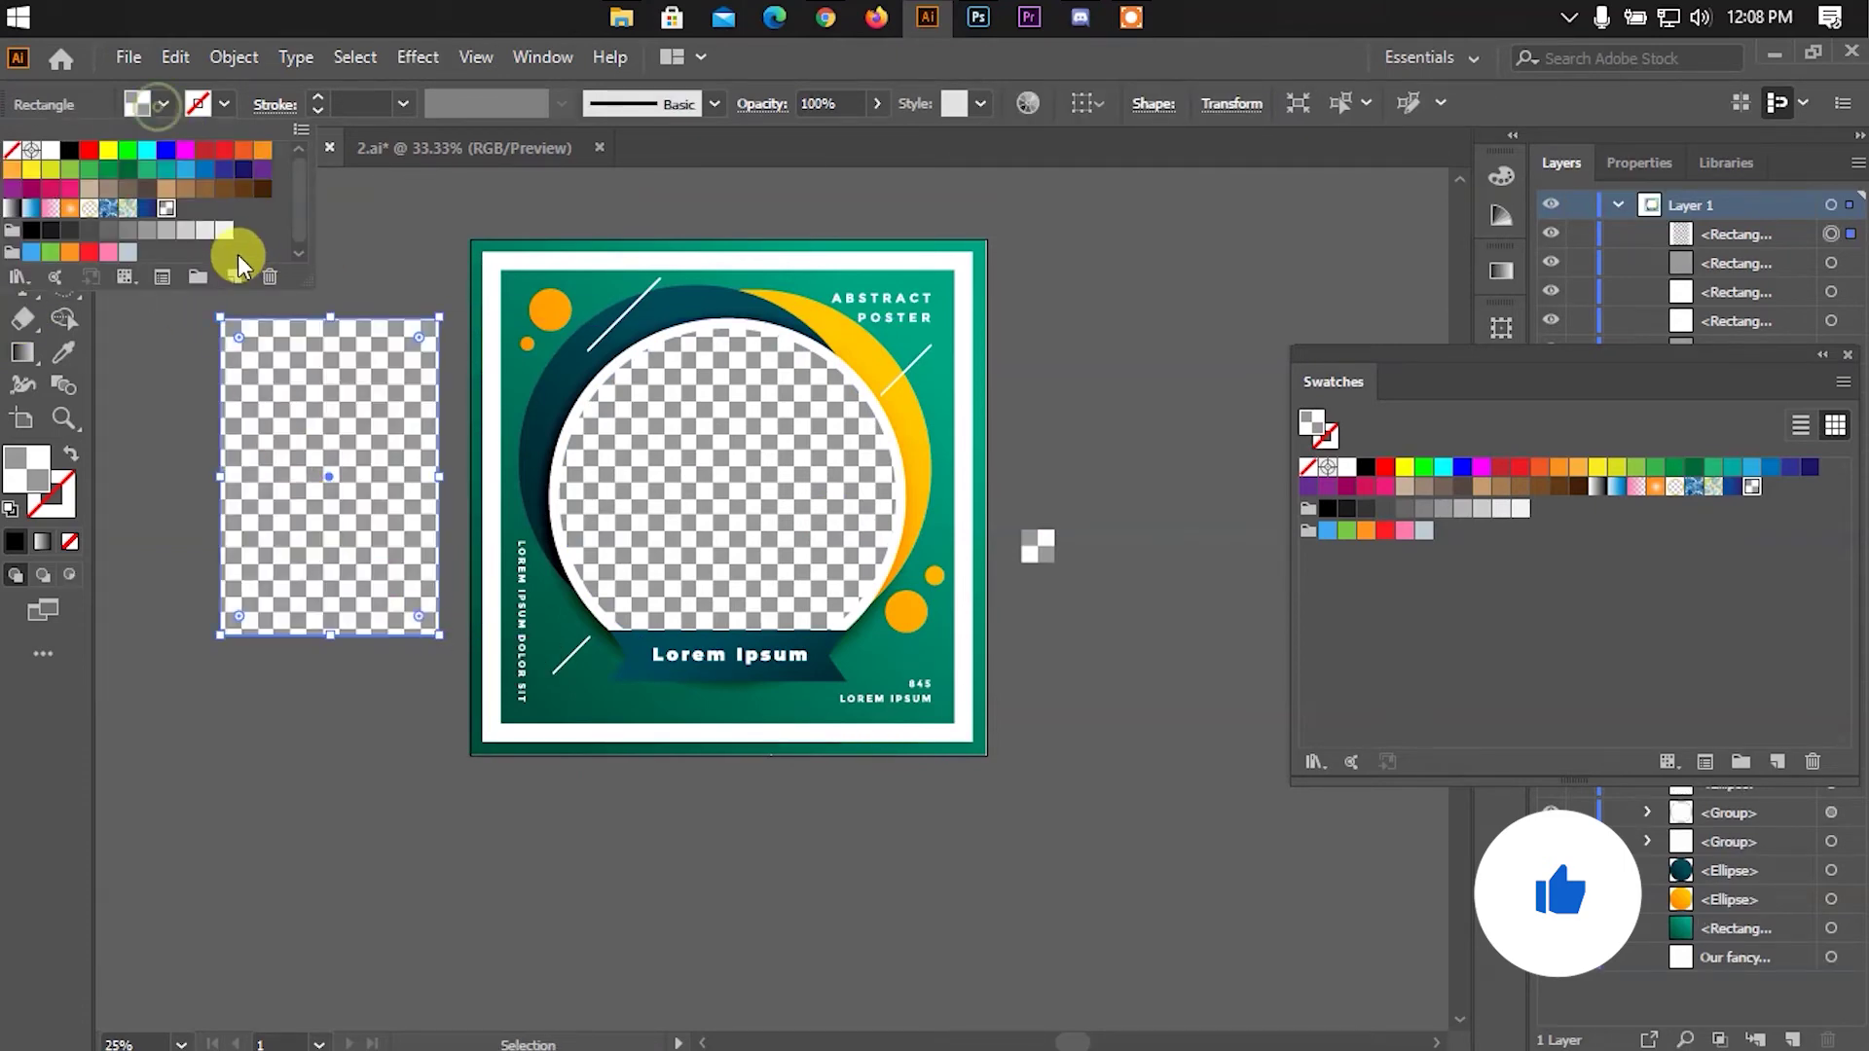
left_click(376, 243)
Move and enlarge the pattern-filled test rectangle to see how the pattern tiles, and delete it
left_click_drag(280, 602, 236, 673)
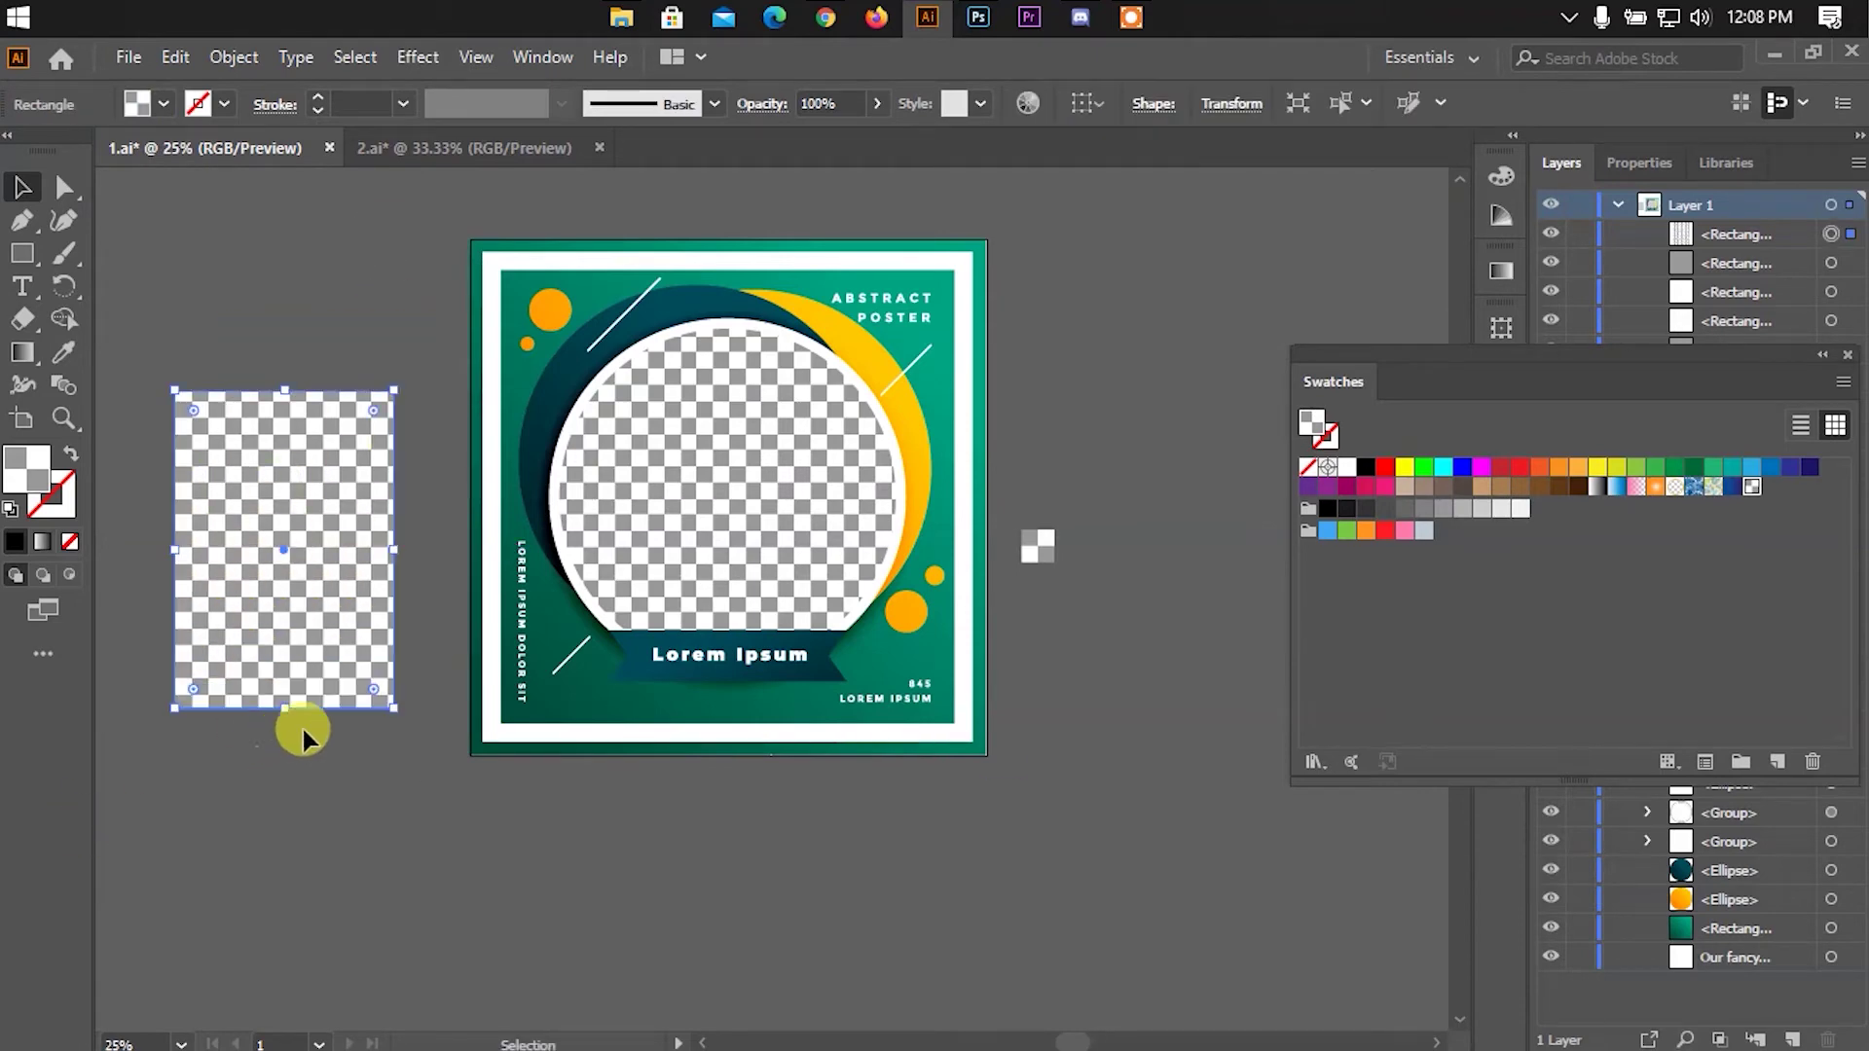
left_click_drag(382, 708, 432, 762)
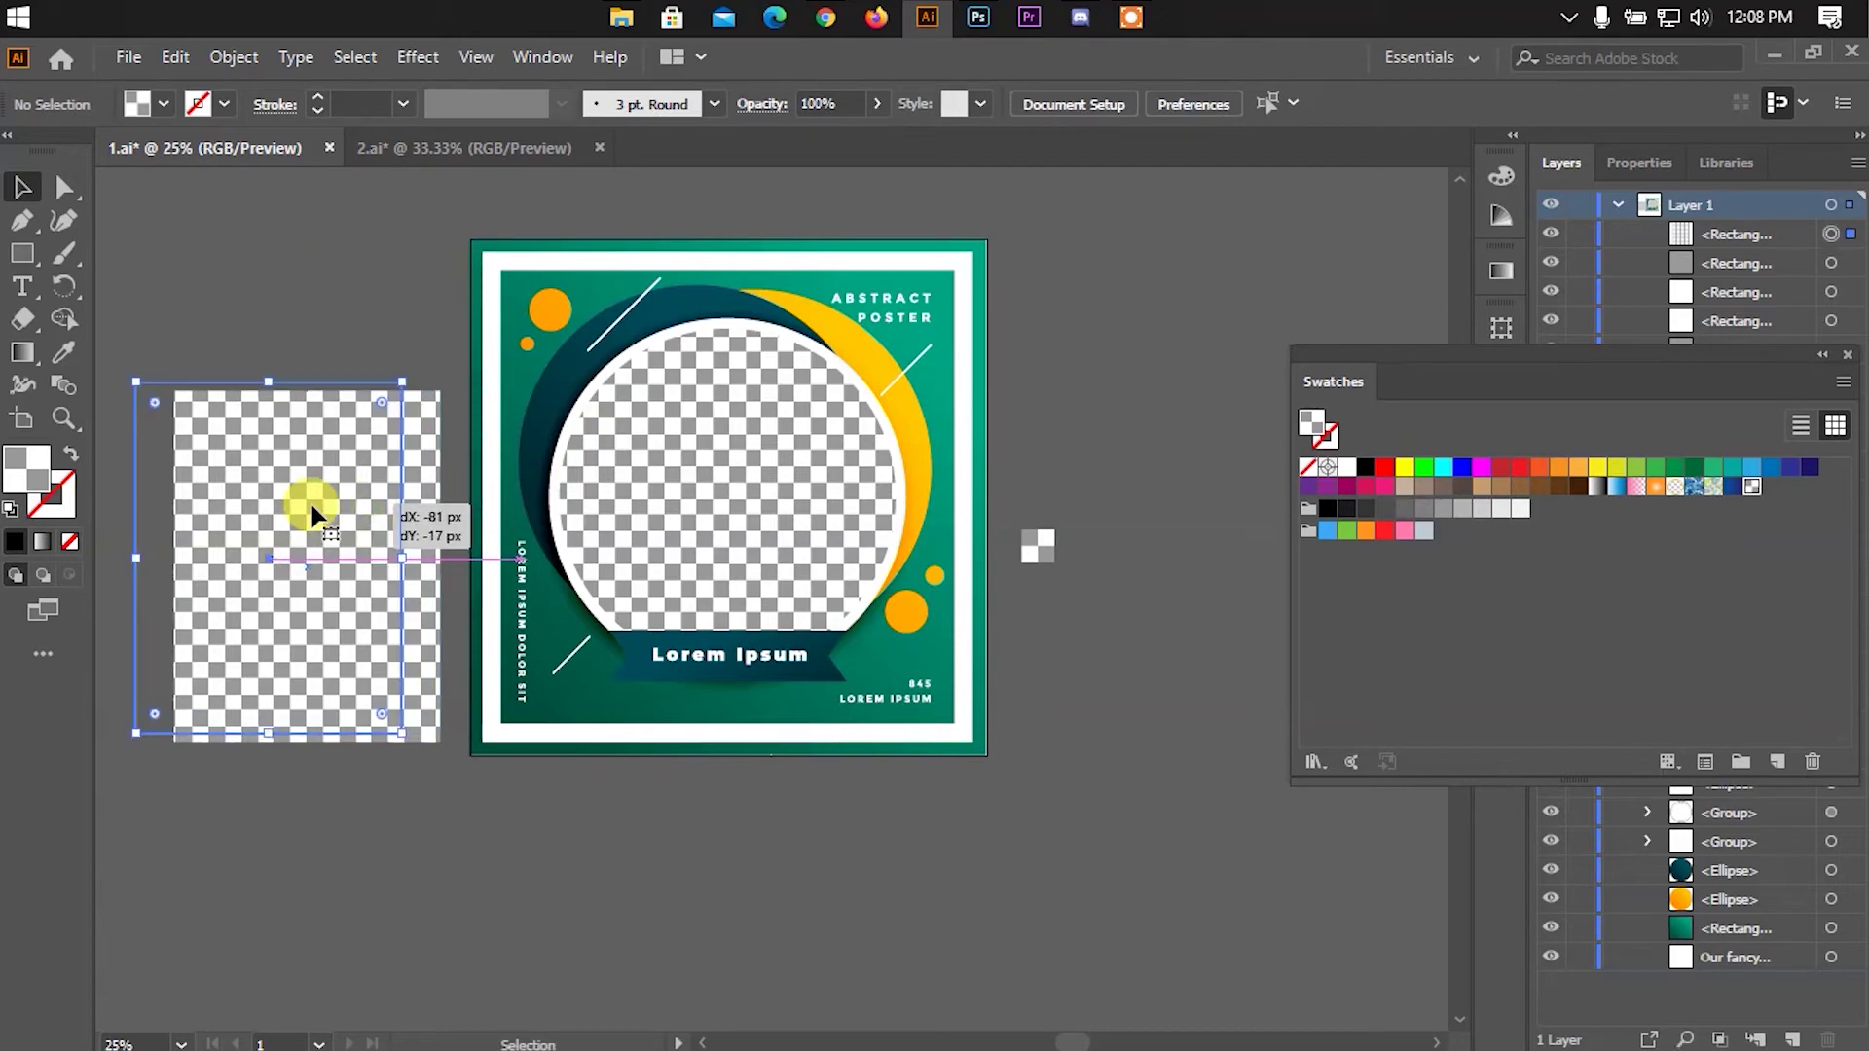
scroll(310, 500, "down", 1)
key("Delete")
In document 2.ai, draw a small square about 50 px wide on the empty canvas beside the poster and fill it white
left_click(472, 148)
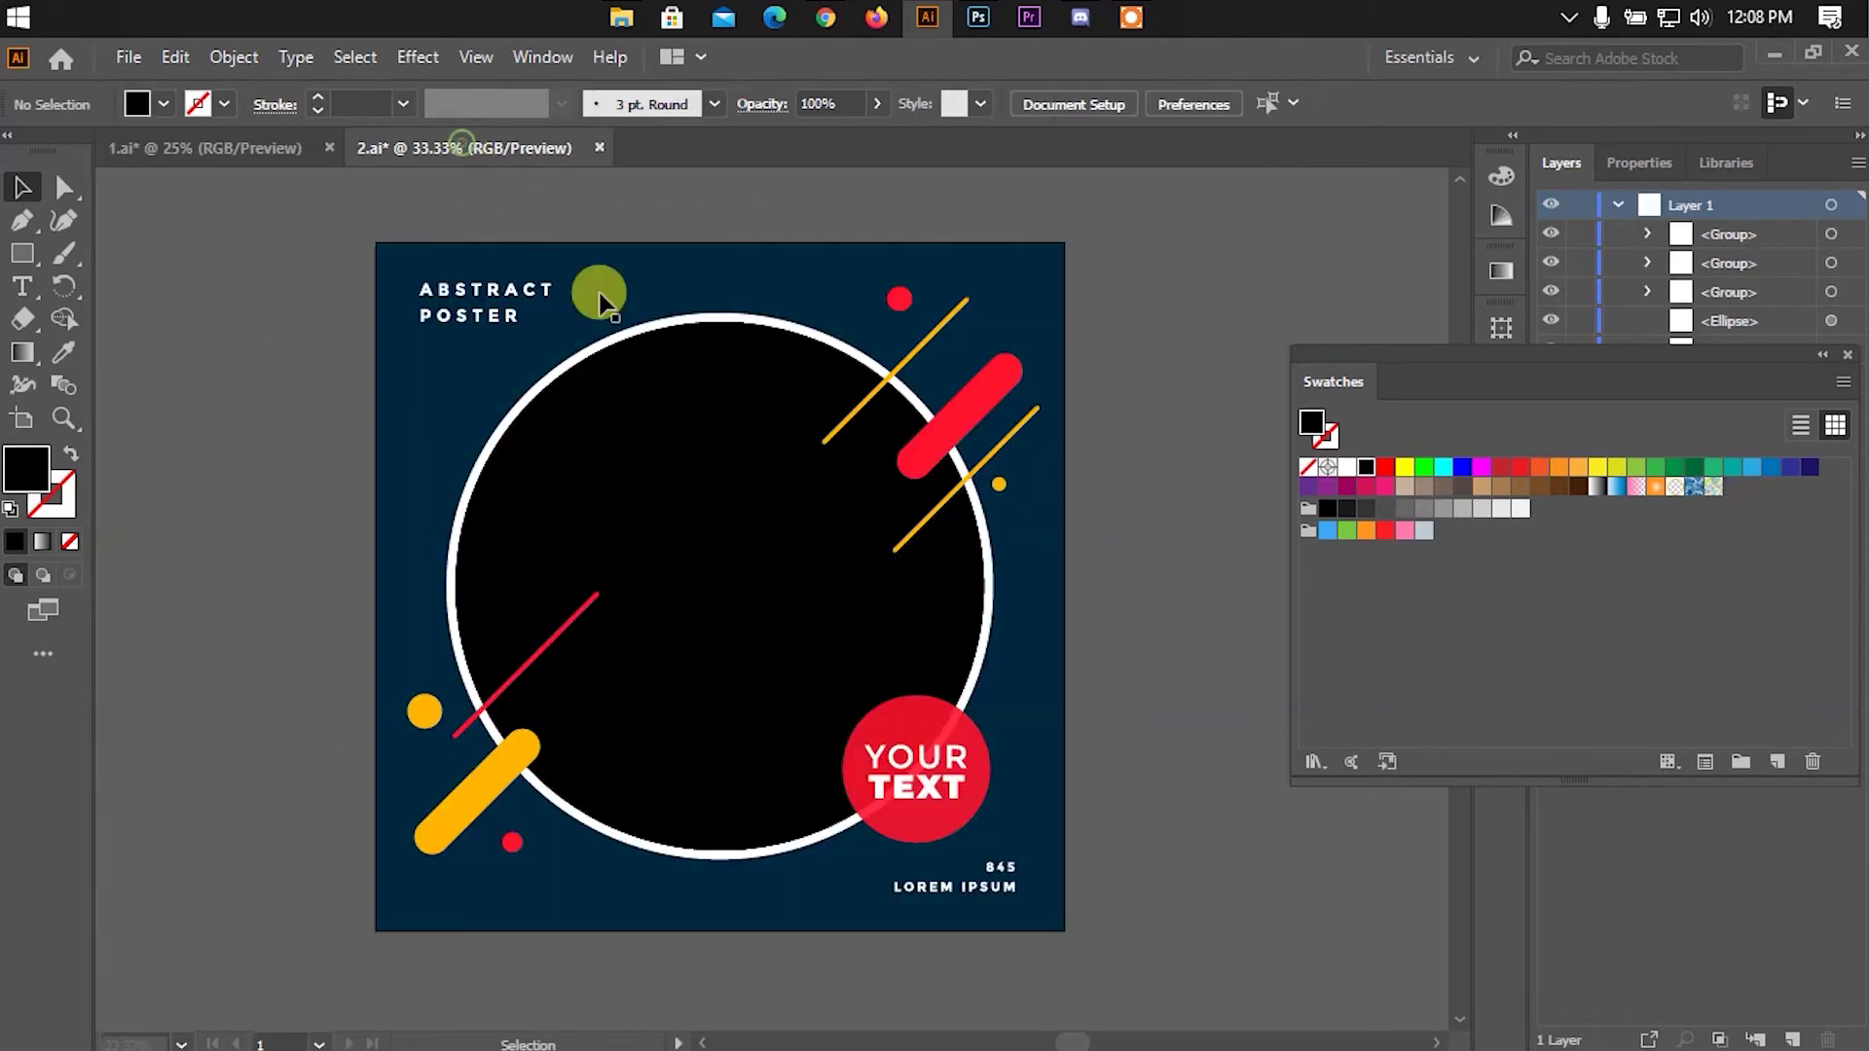
left_click(597, 468)
left_click(232, 411)
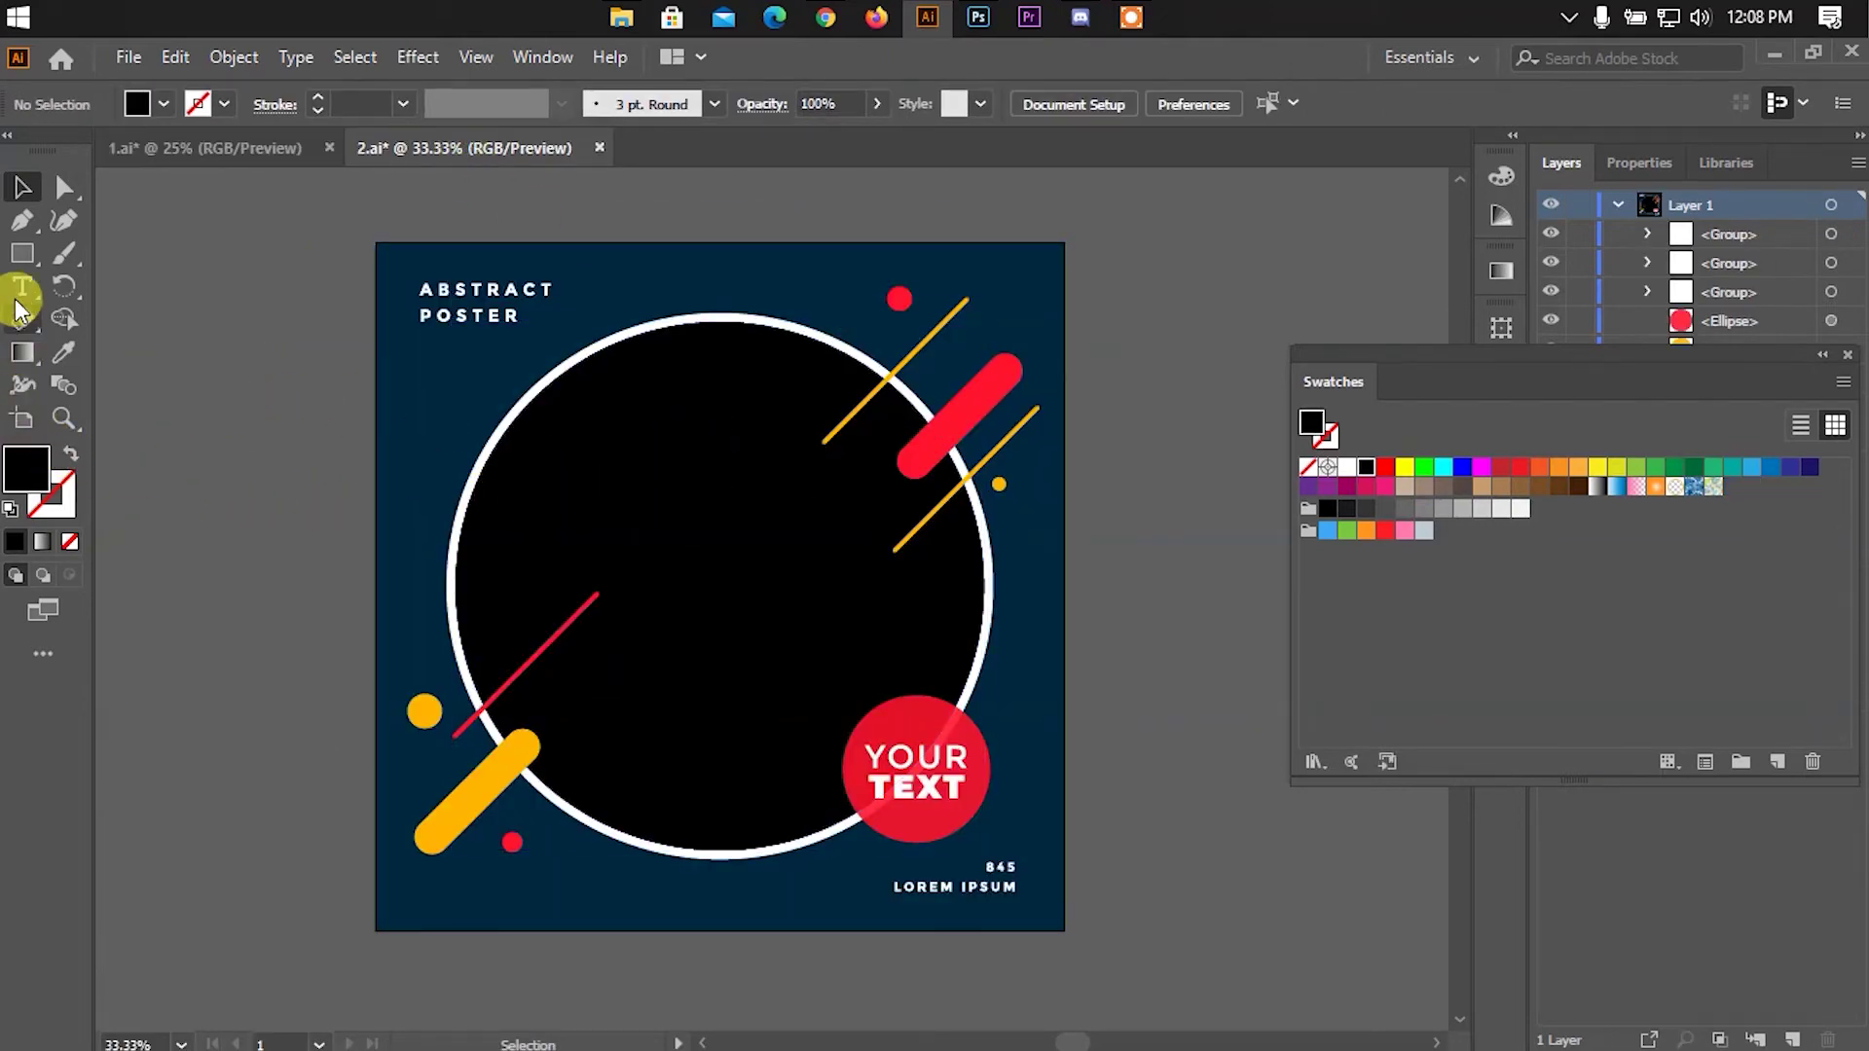
left_click(21, 255)
left_click_drag(175, 362, 192, 389)
left_click(156, 104)
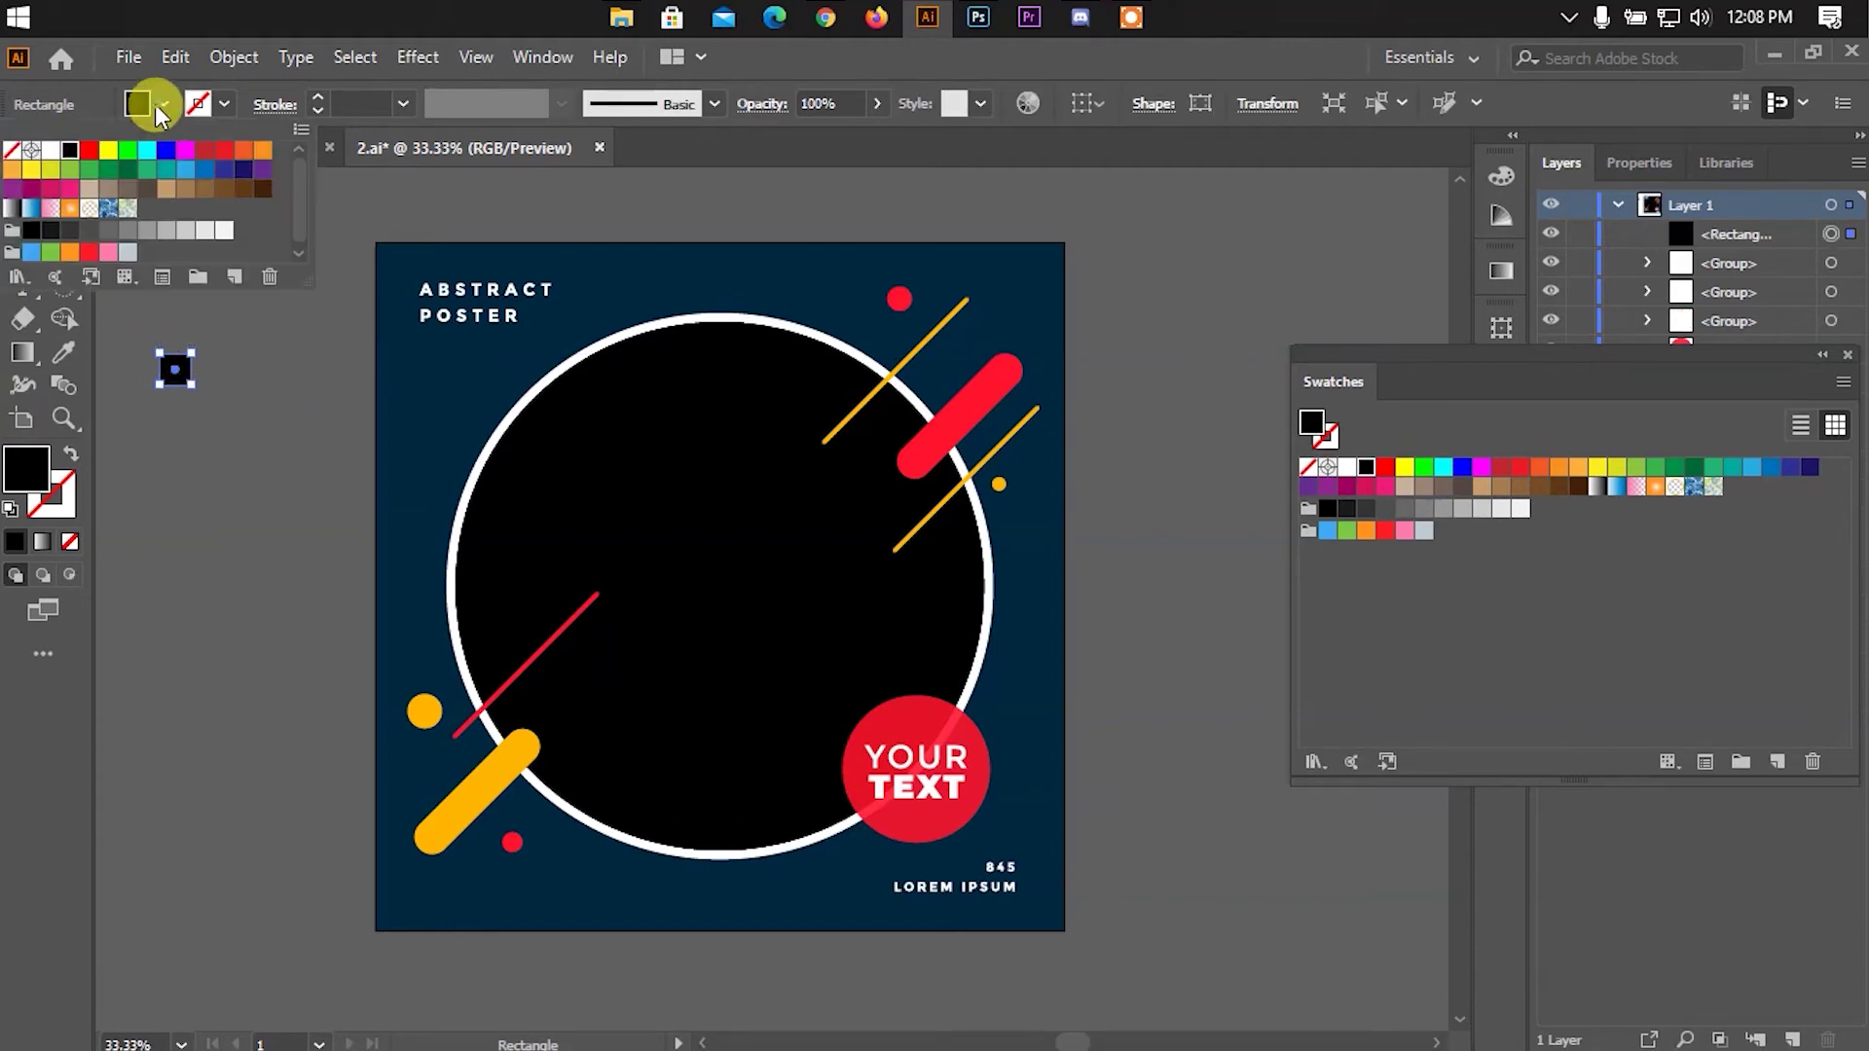
left_click(46, 152)
key("Escape")
left_click(21, 190)
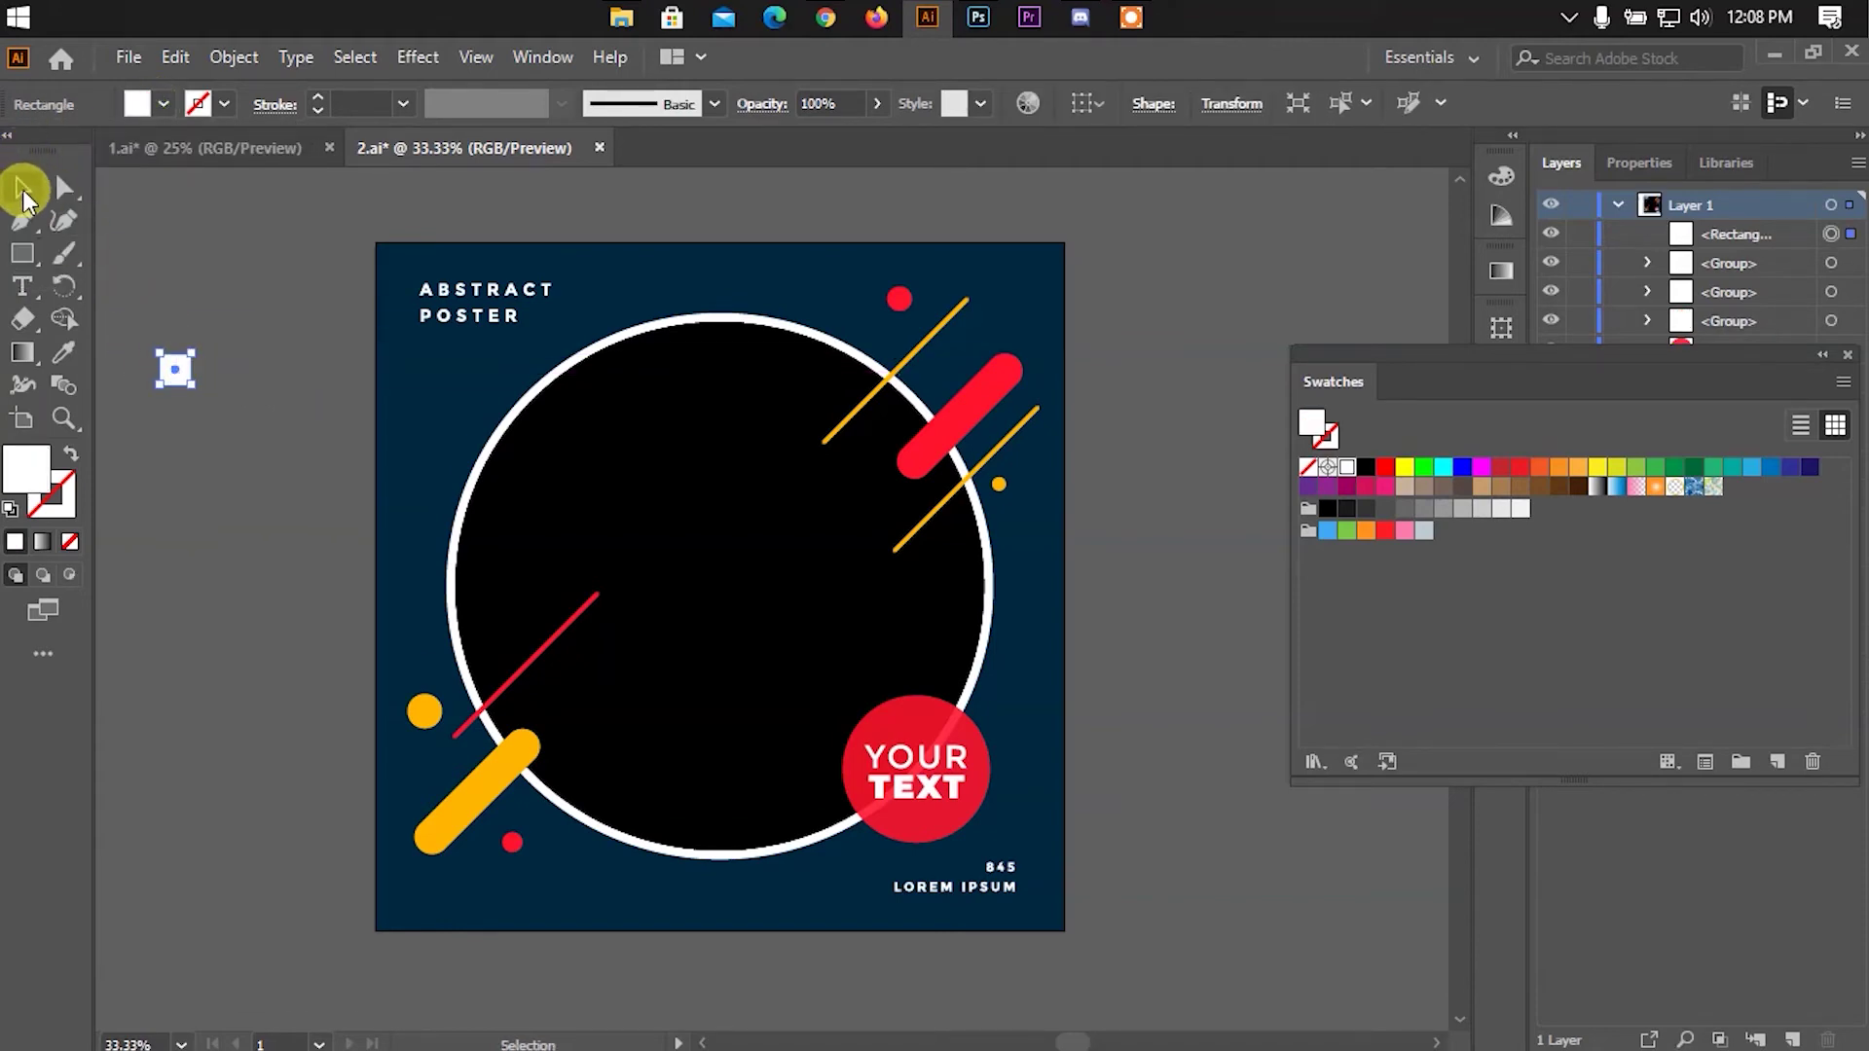
Duplicate the white square 50 px horizontally so the two touch, and fill the copy light gray
left_click(193, 349)
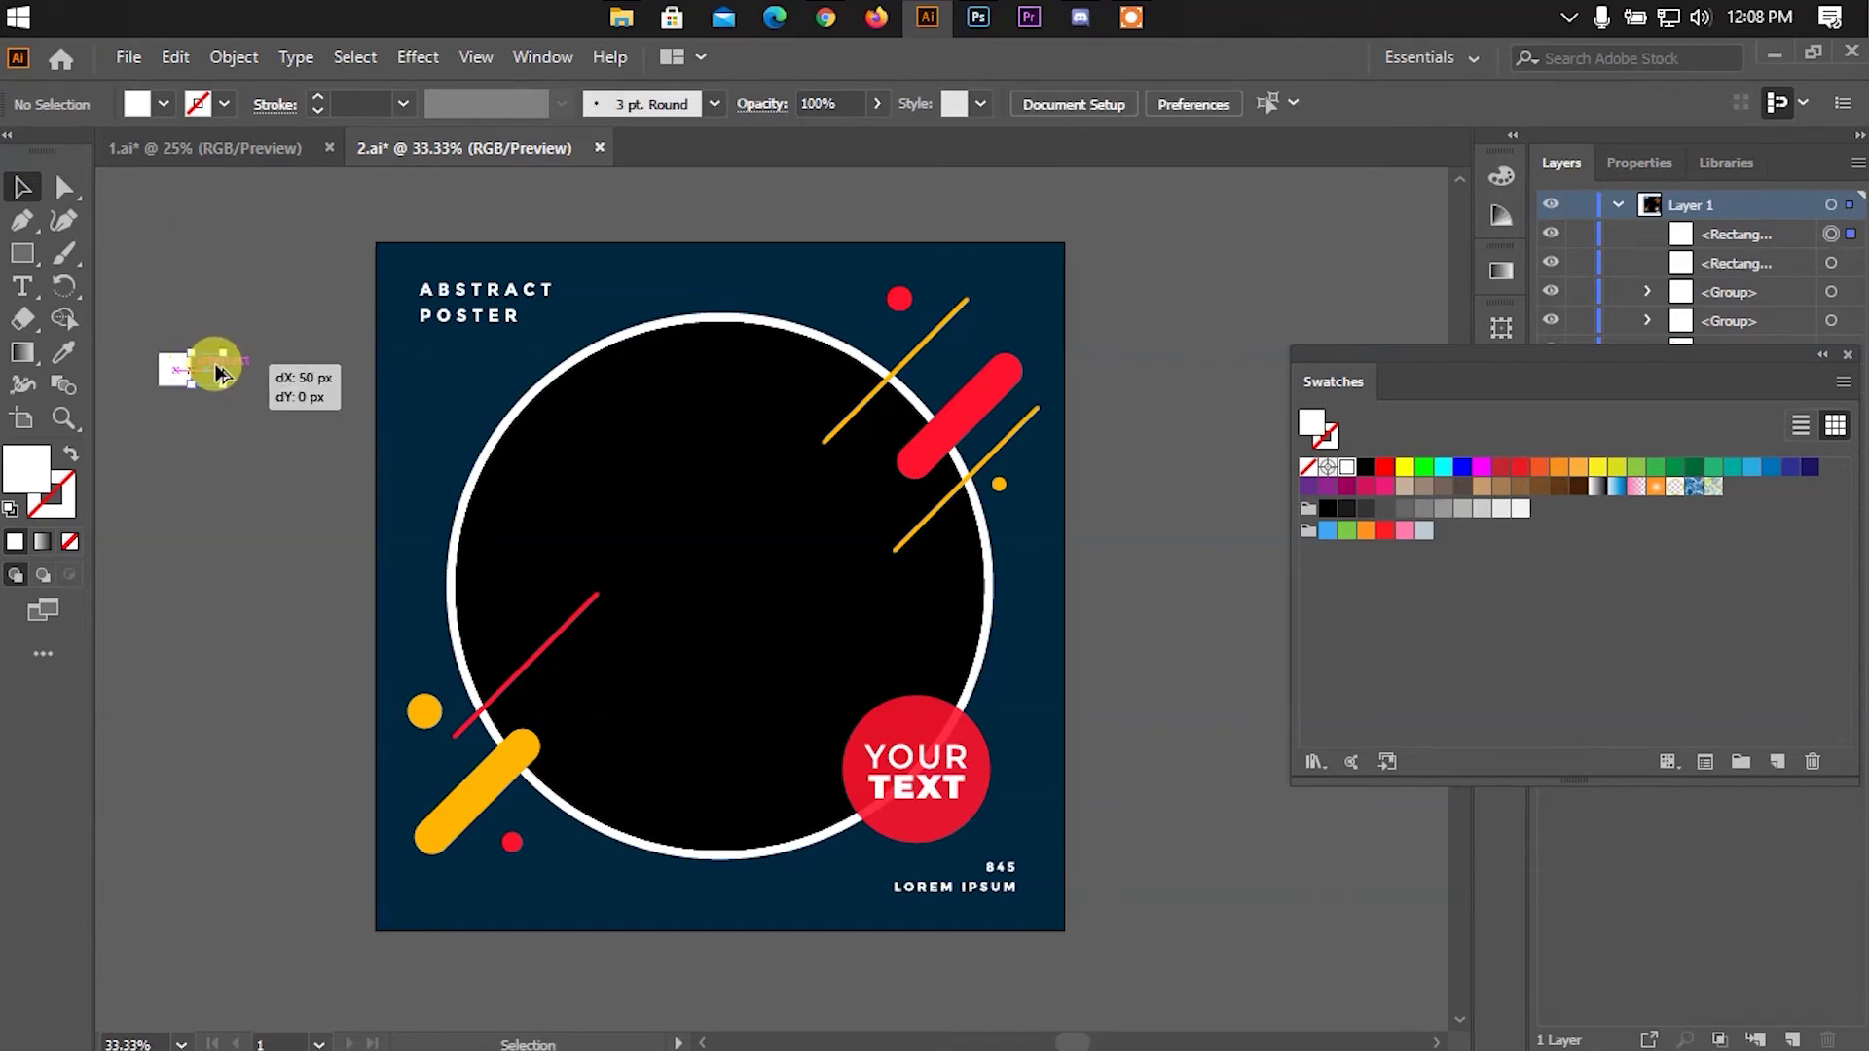
left_click_drag(218, 373, 220, 373)
left_click(164, 104)
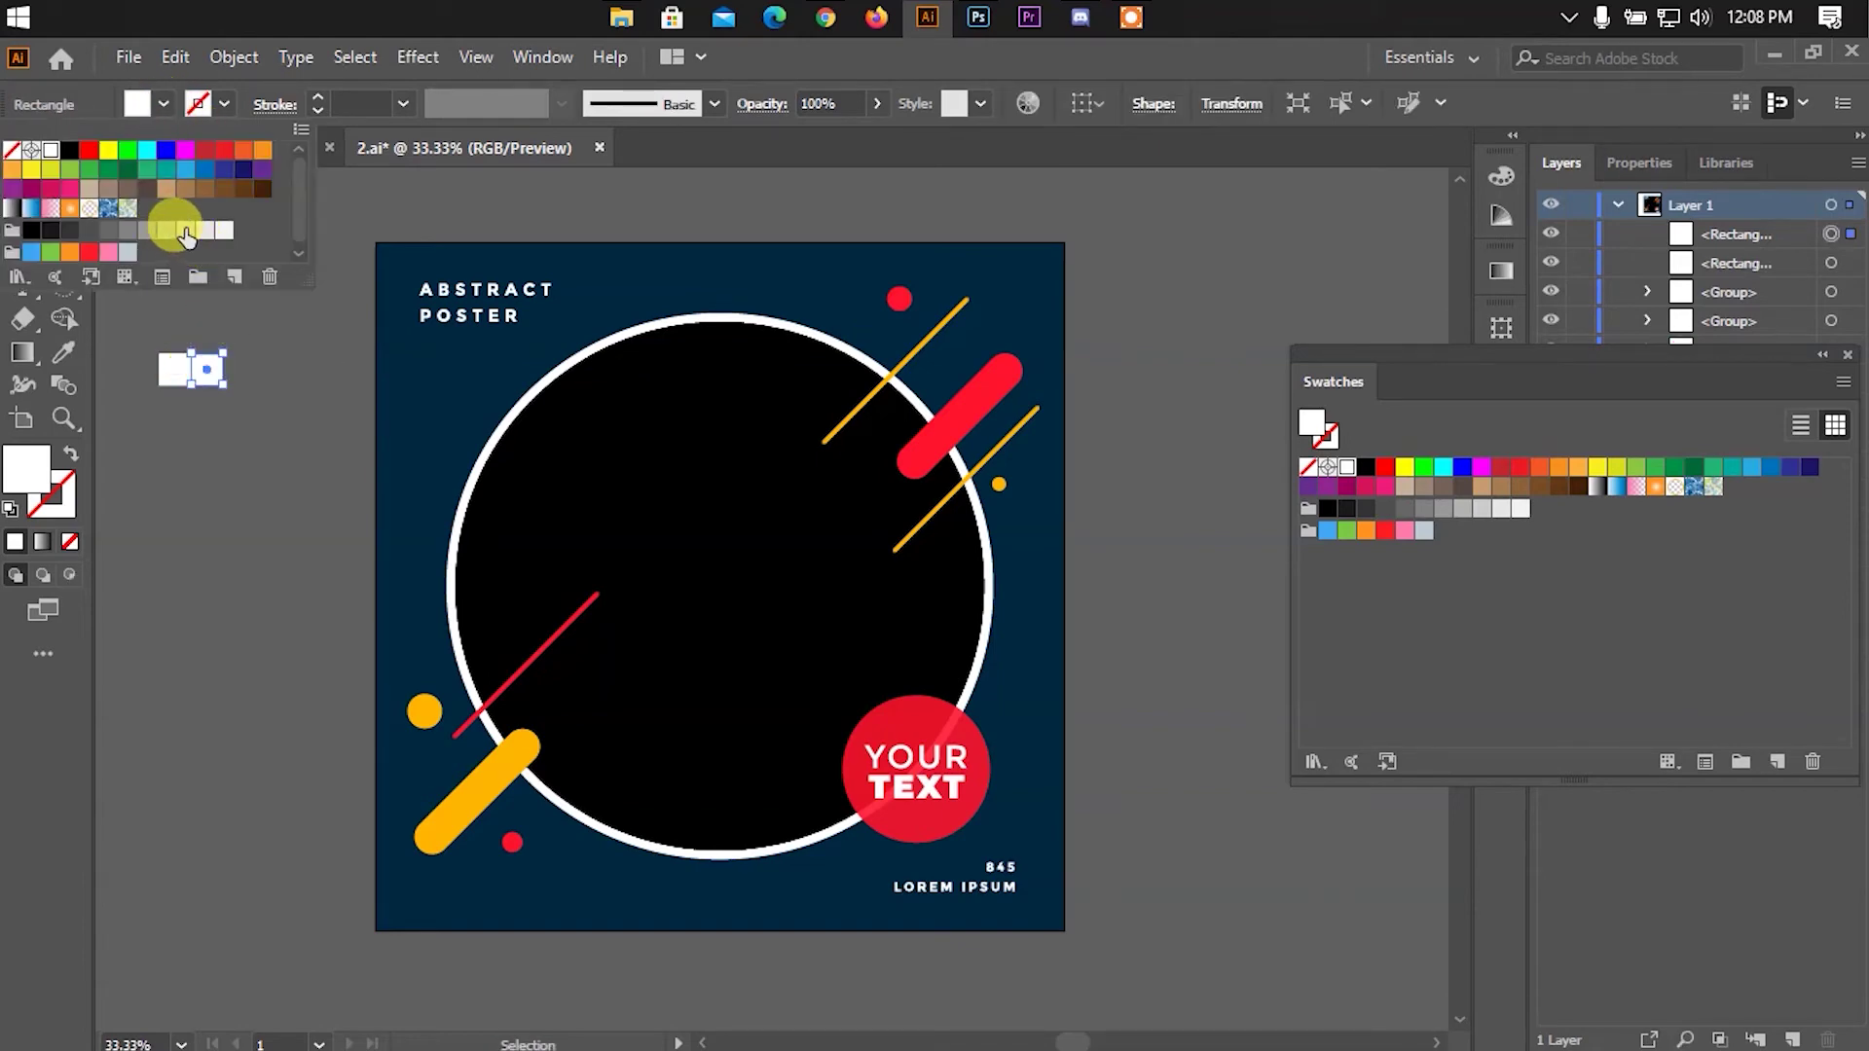
left_click(163, 231)
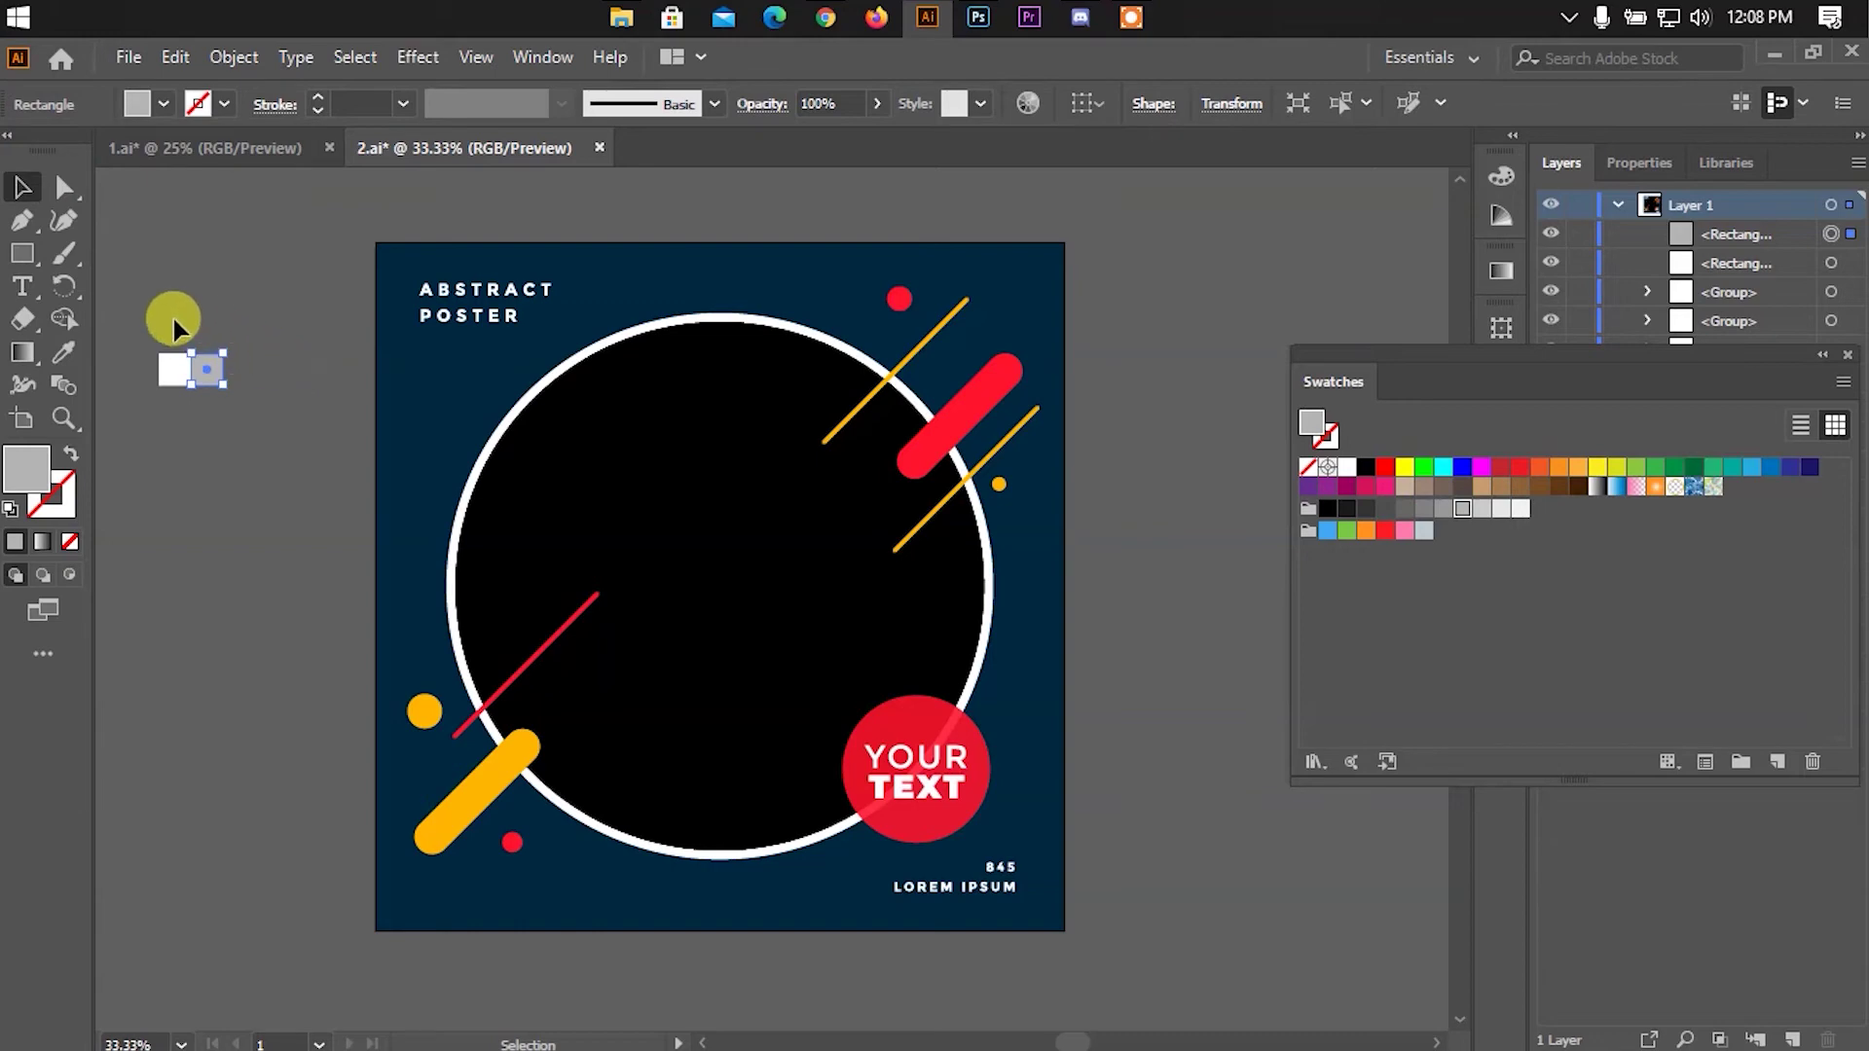
Duplicate the white and gray squares directly below, and reflect a copy of the new pair across the vertical axis
left_click_drag(174, 333, 199, 414)
right_click(200, 409)
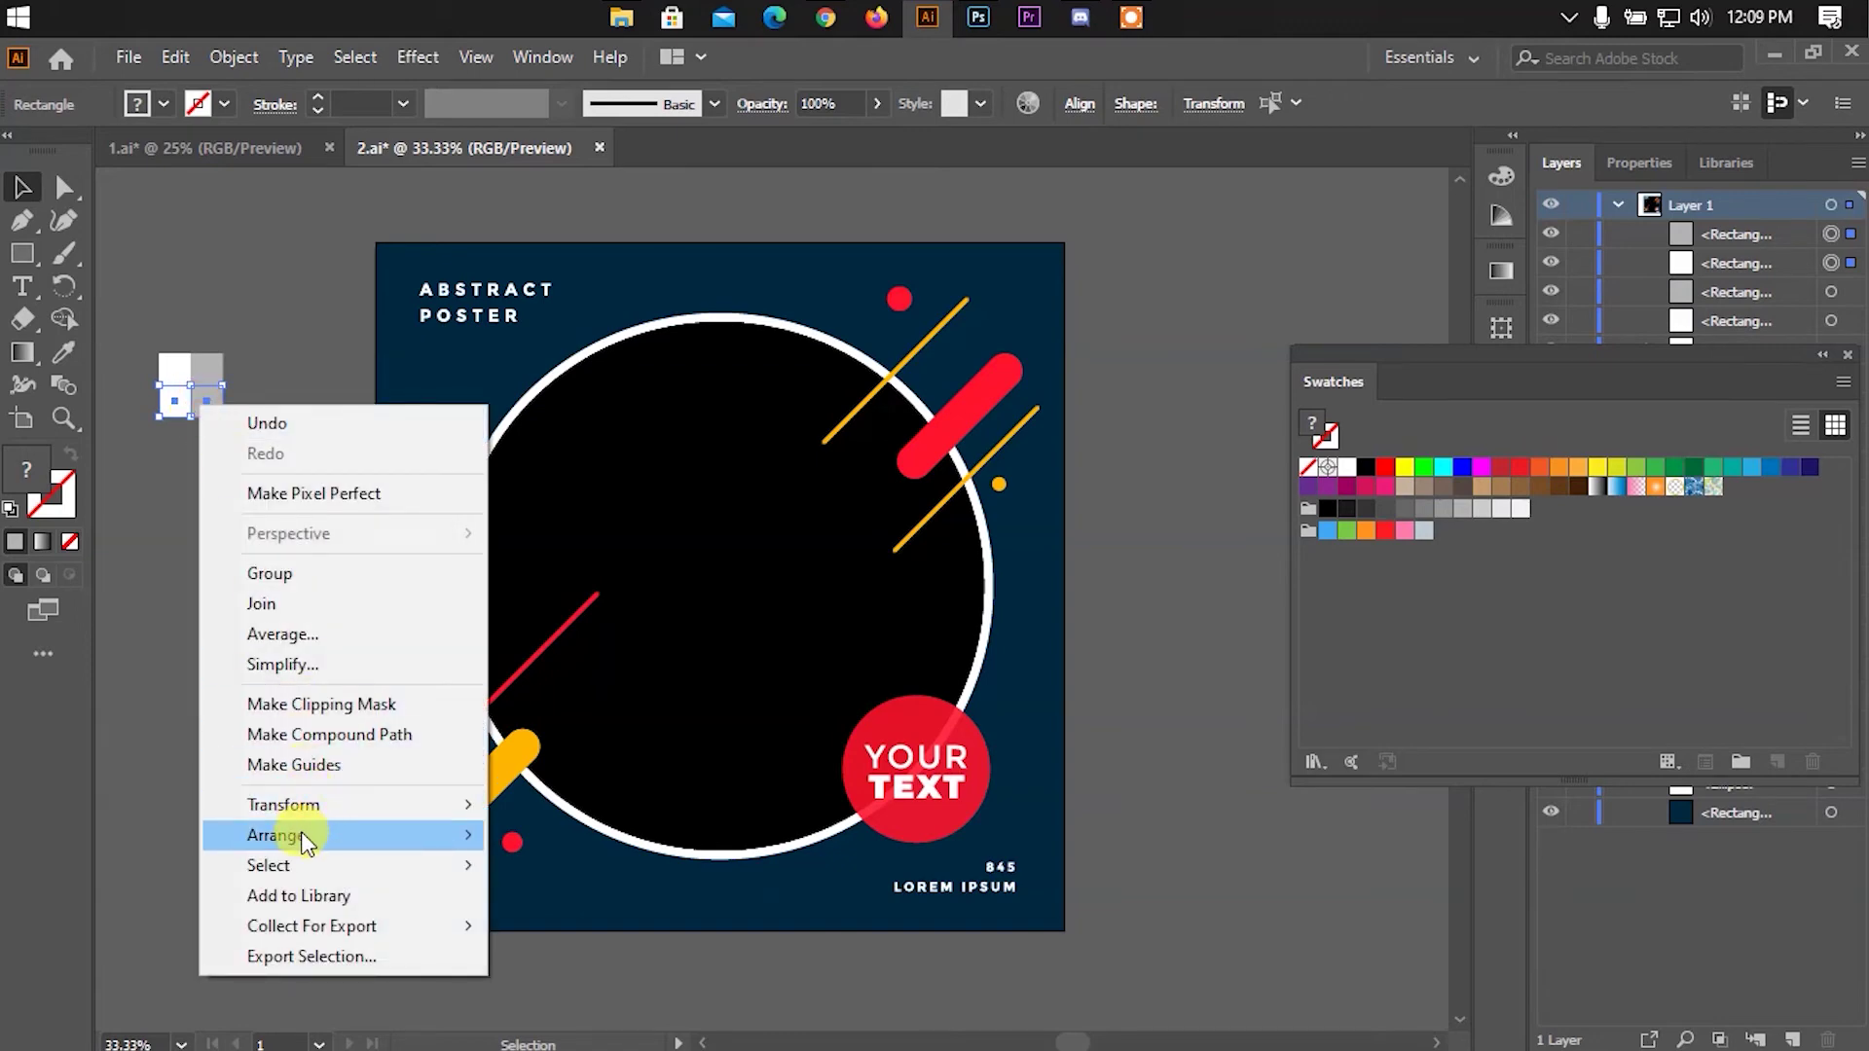
mouse_move(319, 813)
left_click(615, 662)
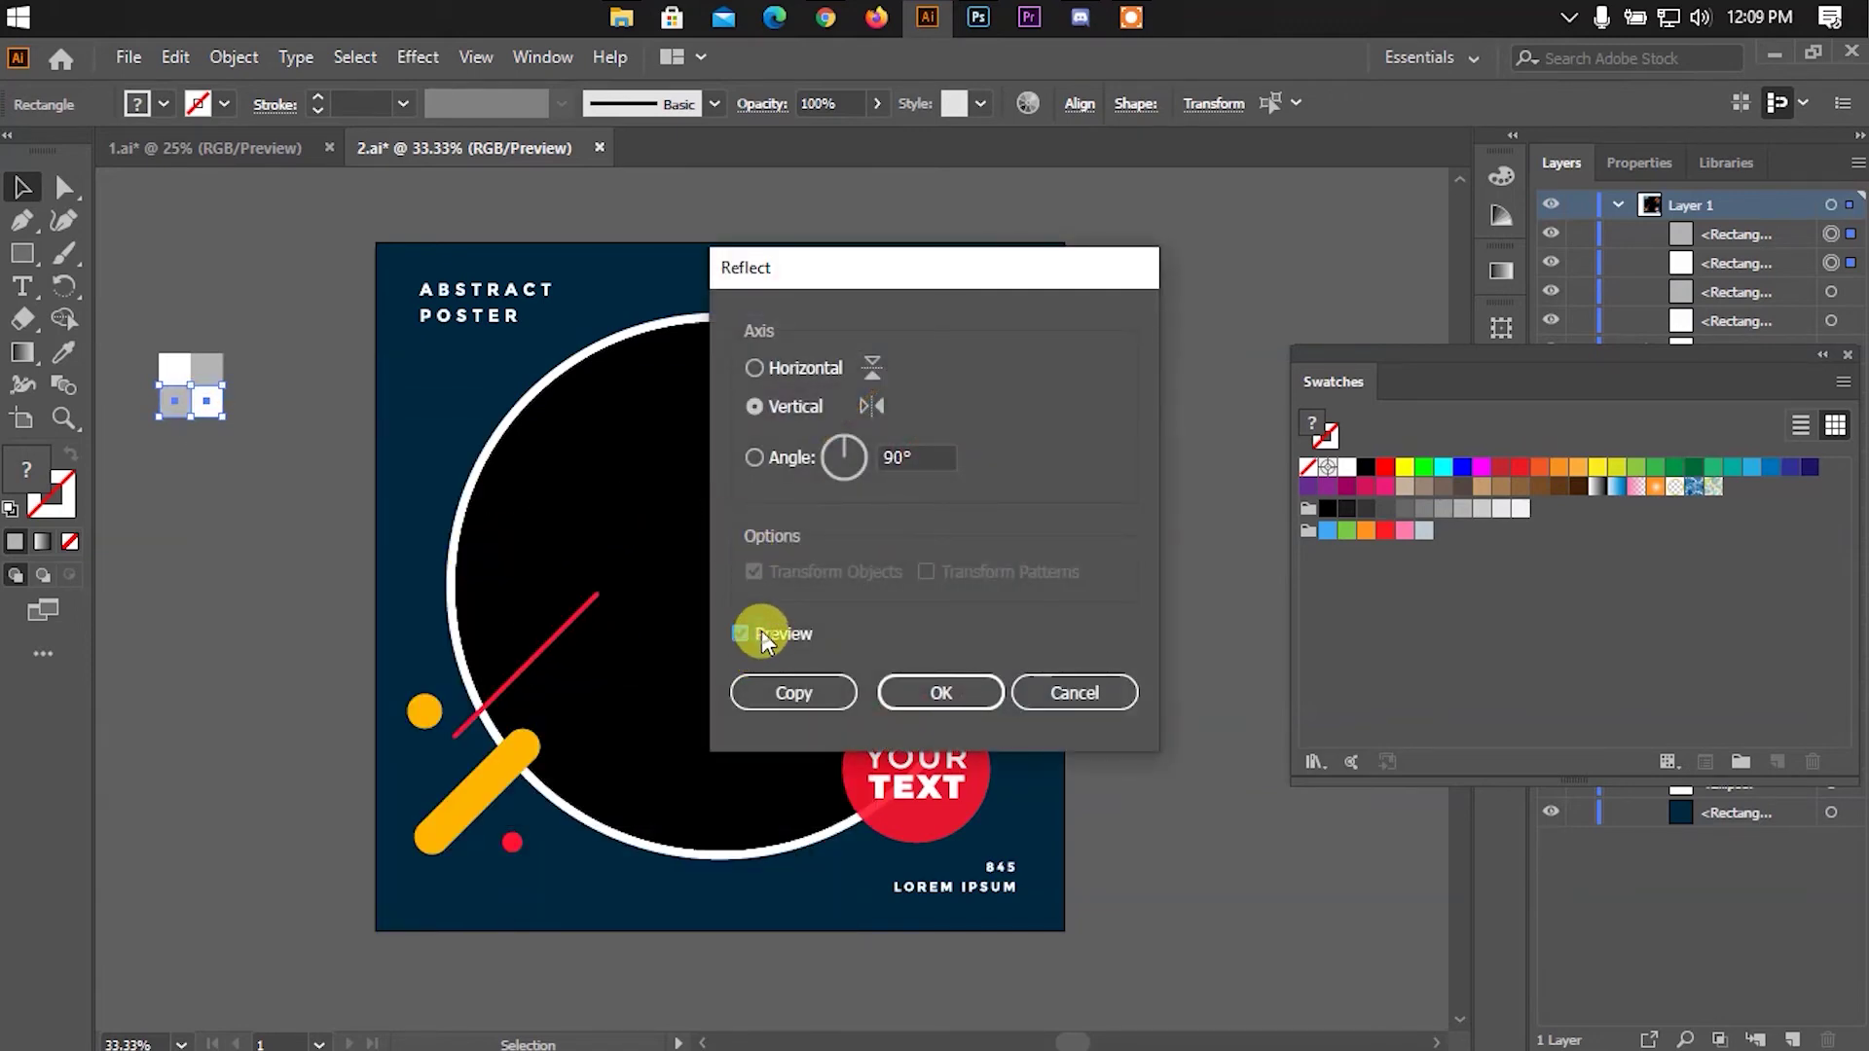
left_click(790, 692)
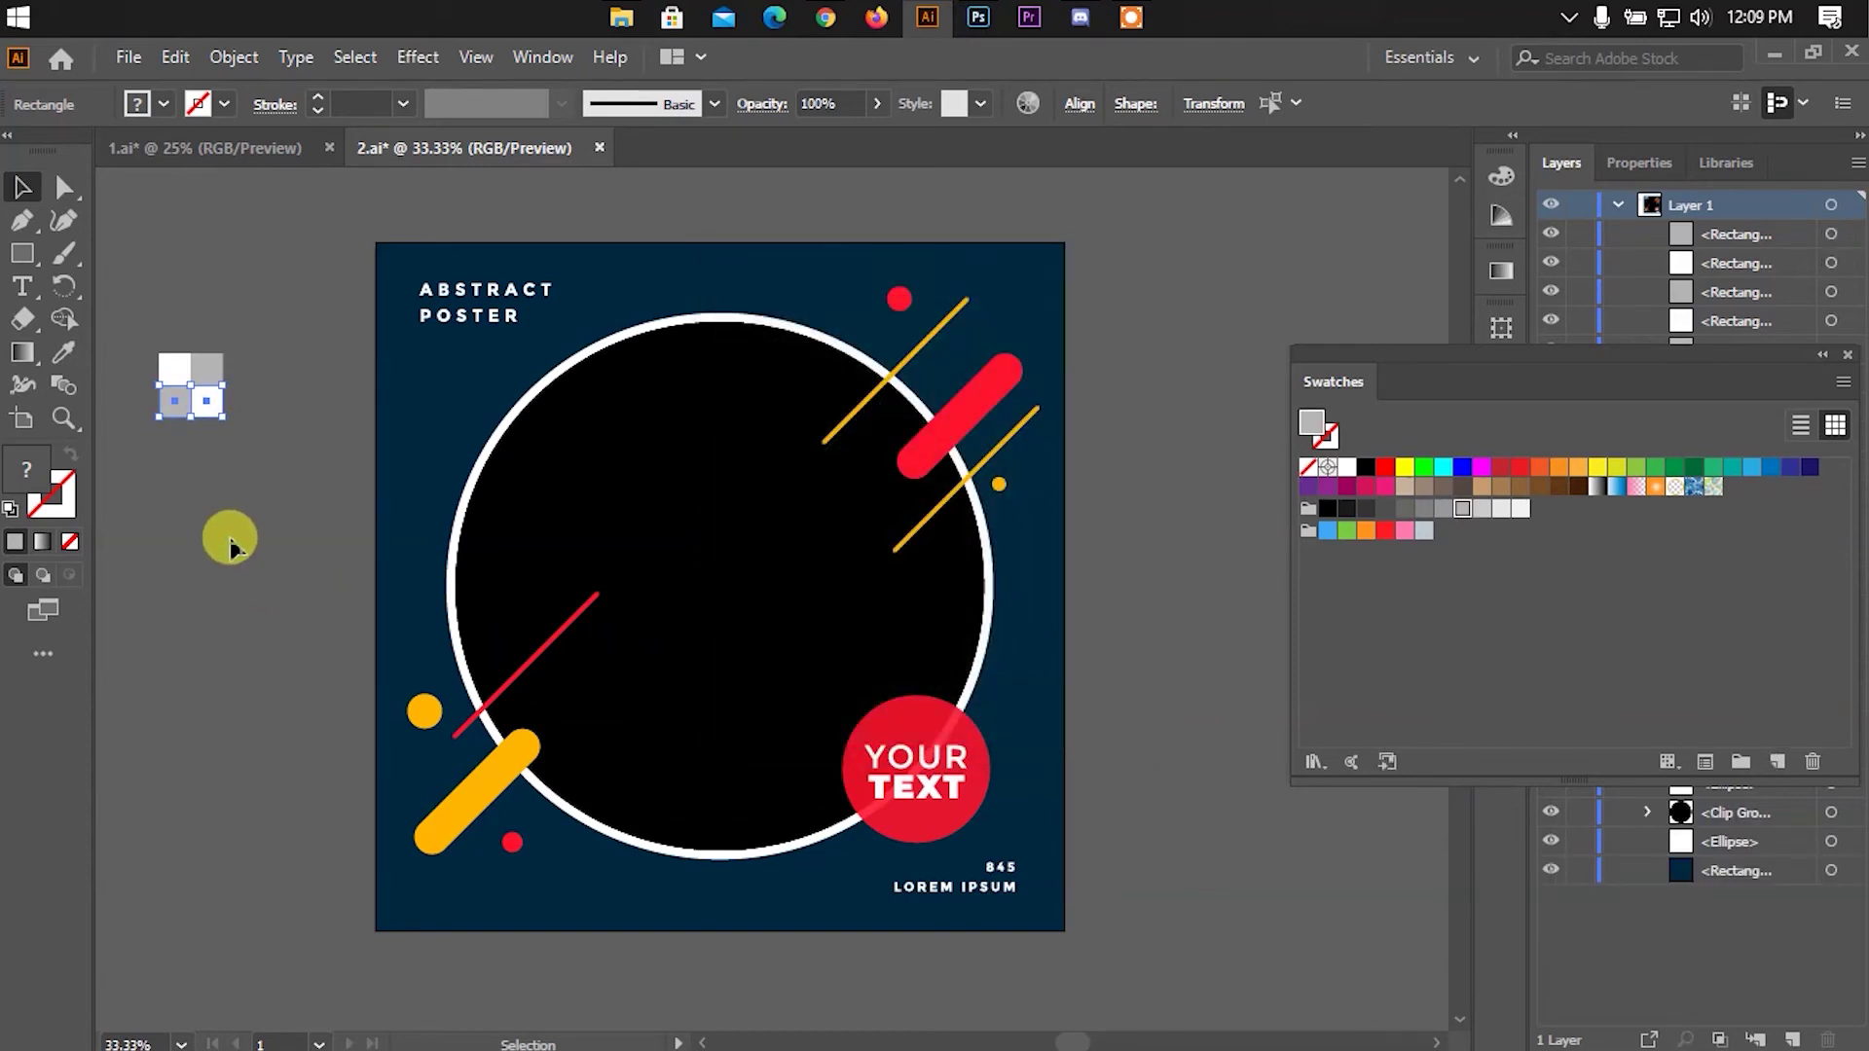
Add the whole checkerboard block to this document's swatches as a pattern and fill the poster's black circle with it
left_click(231, 547)
left_click_drag(269, 495, 208, 400)
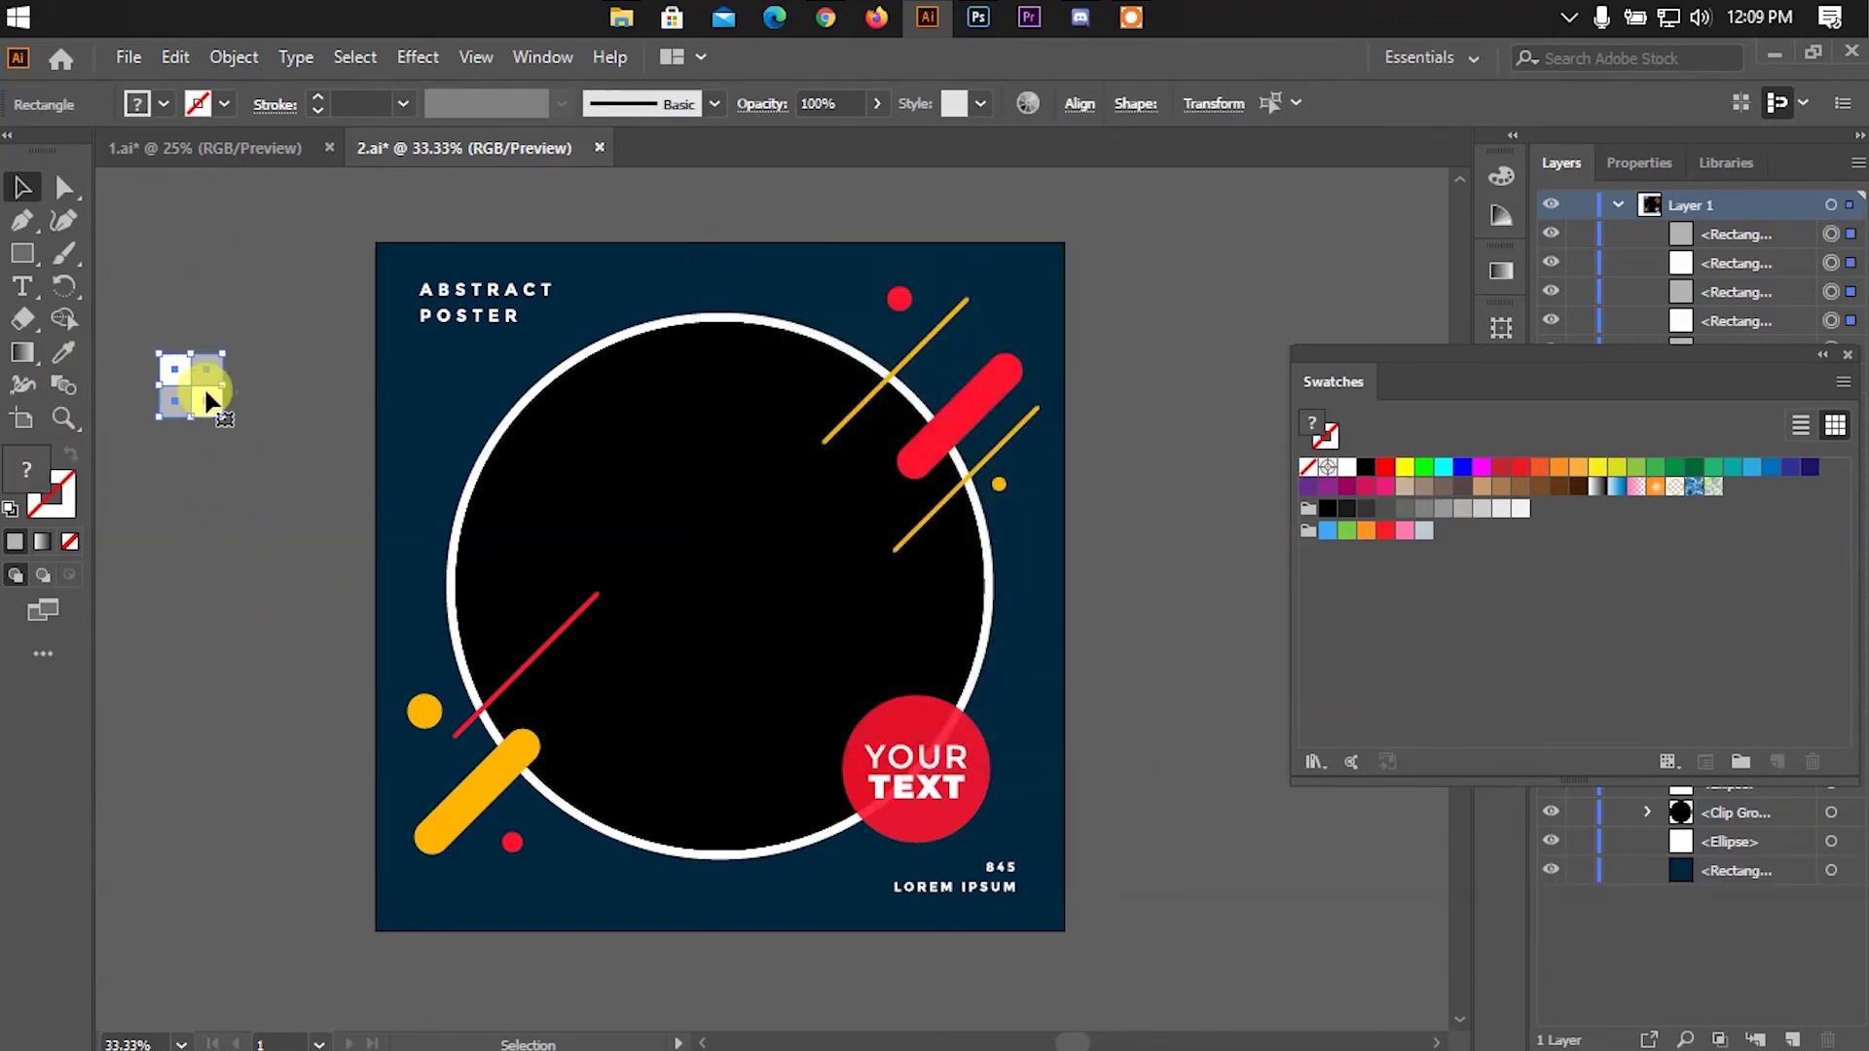
left_click_drag(270, 475, 1464, 532)
left_click(872, 546)
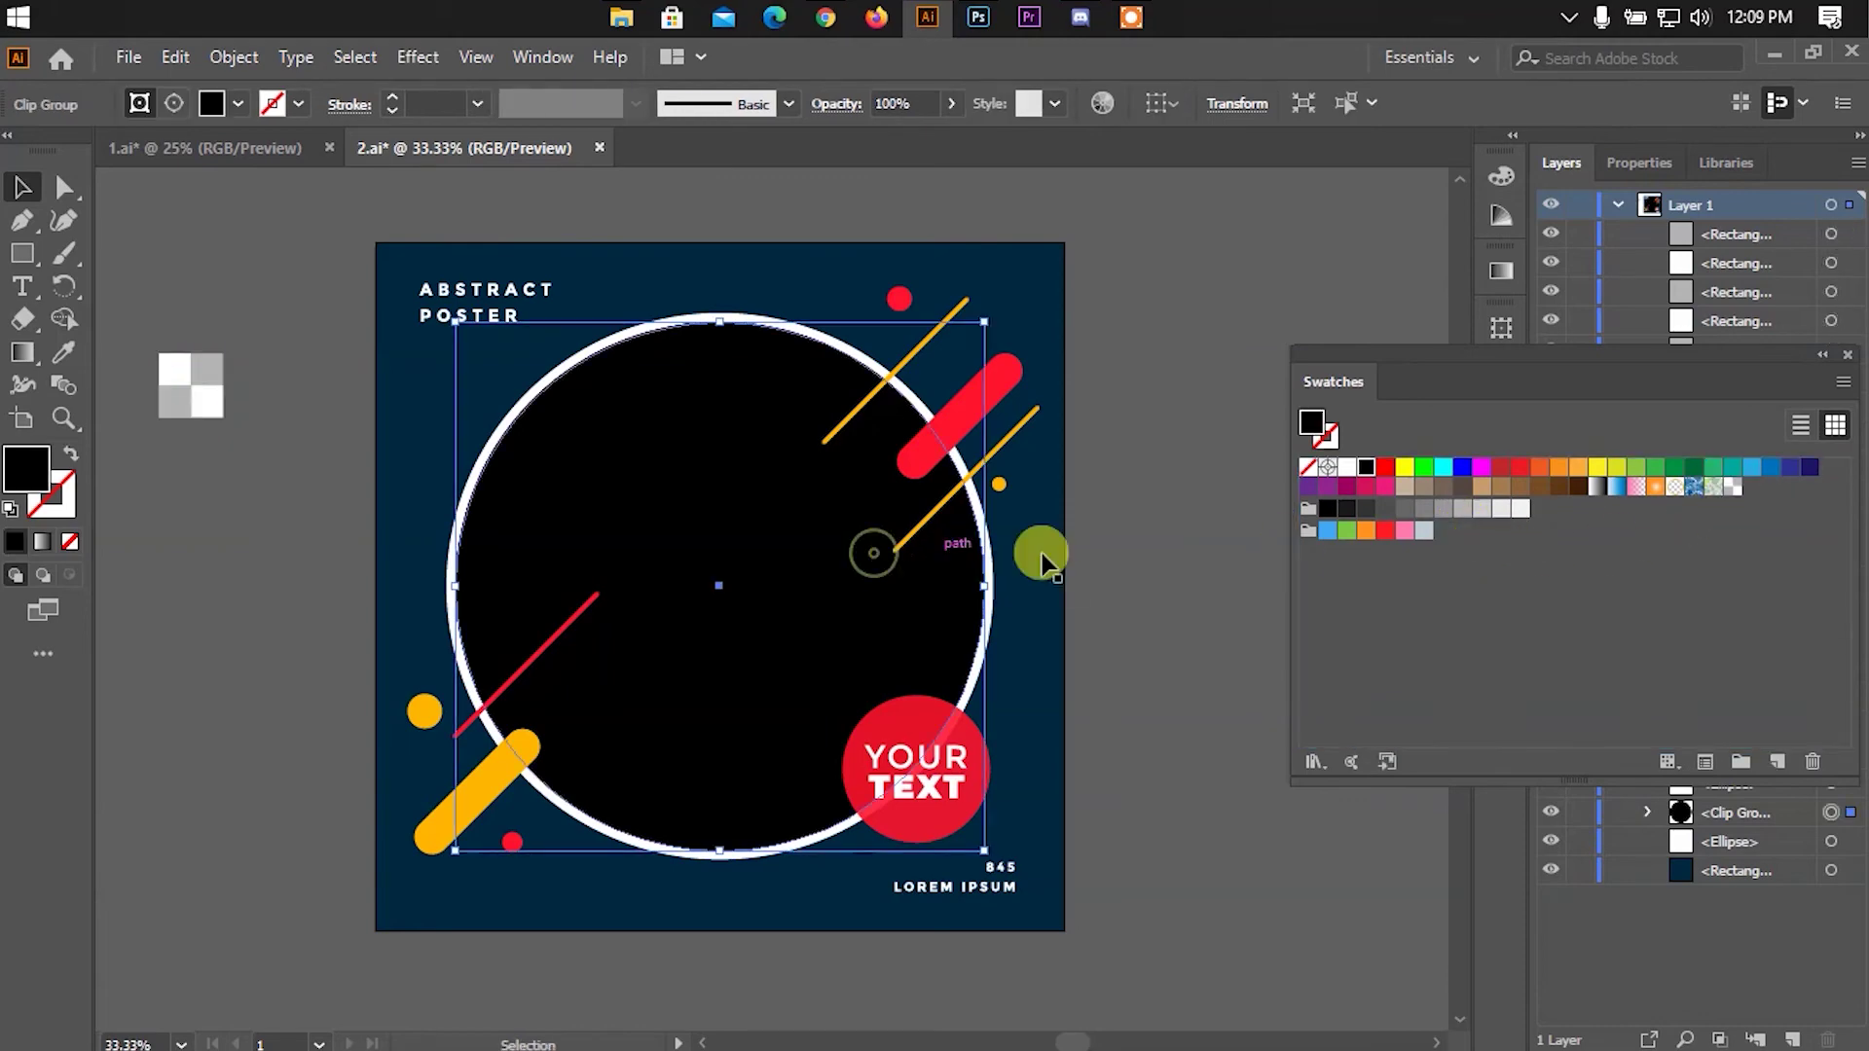
left_click(1735, 489)
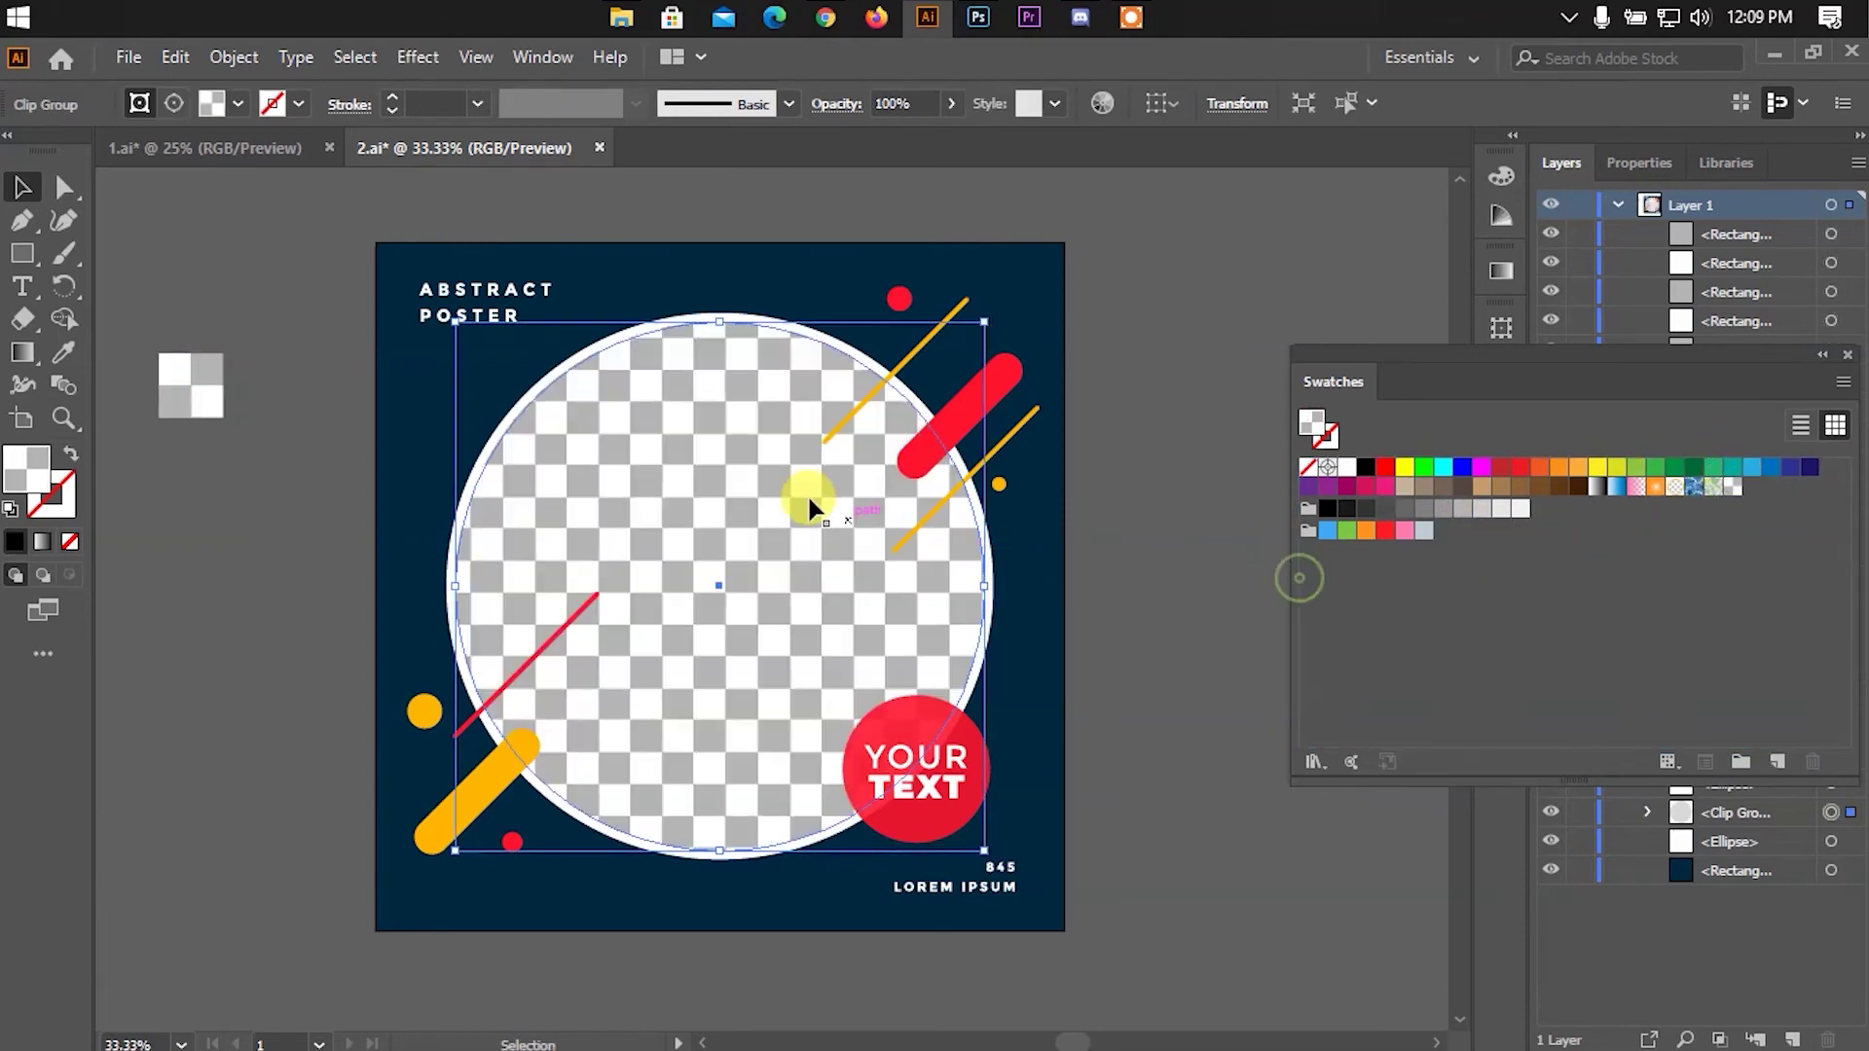
left_click(1131, 476)
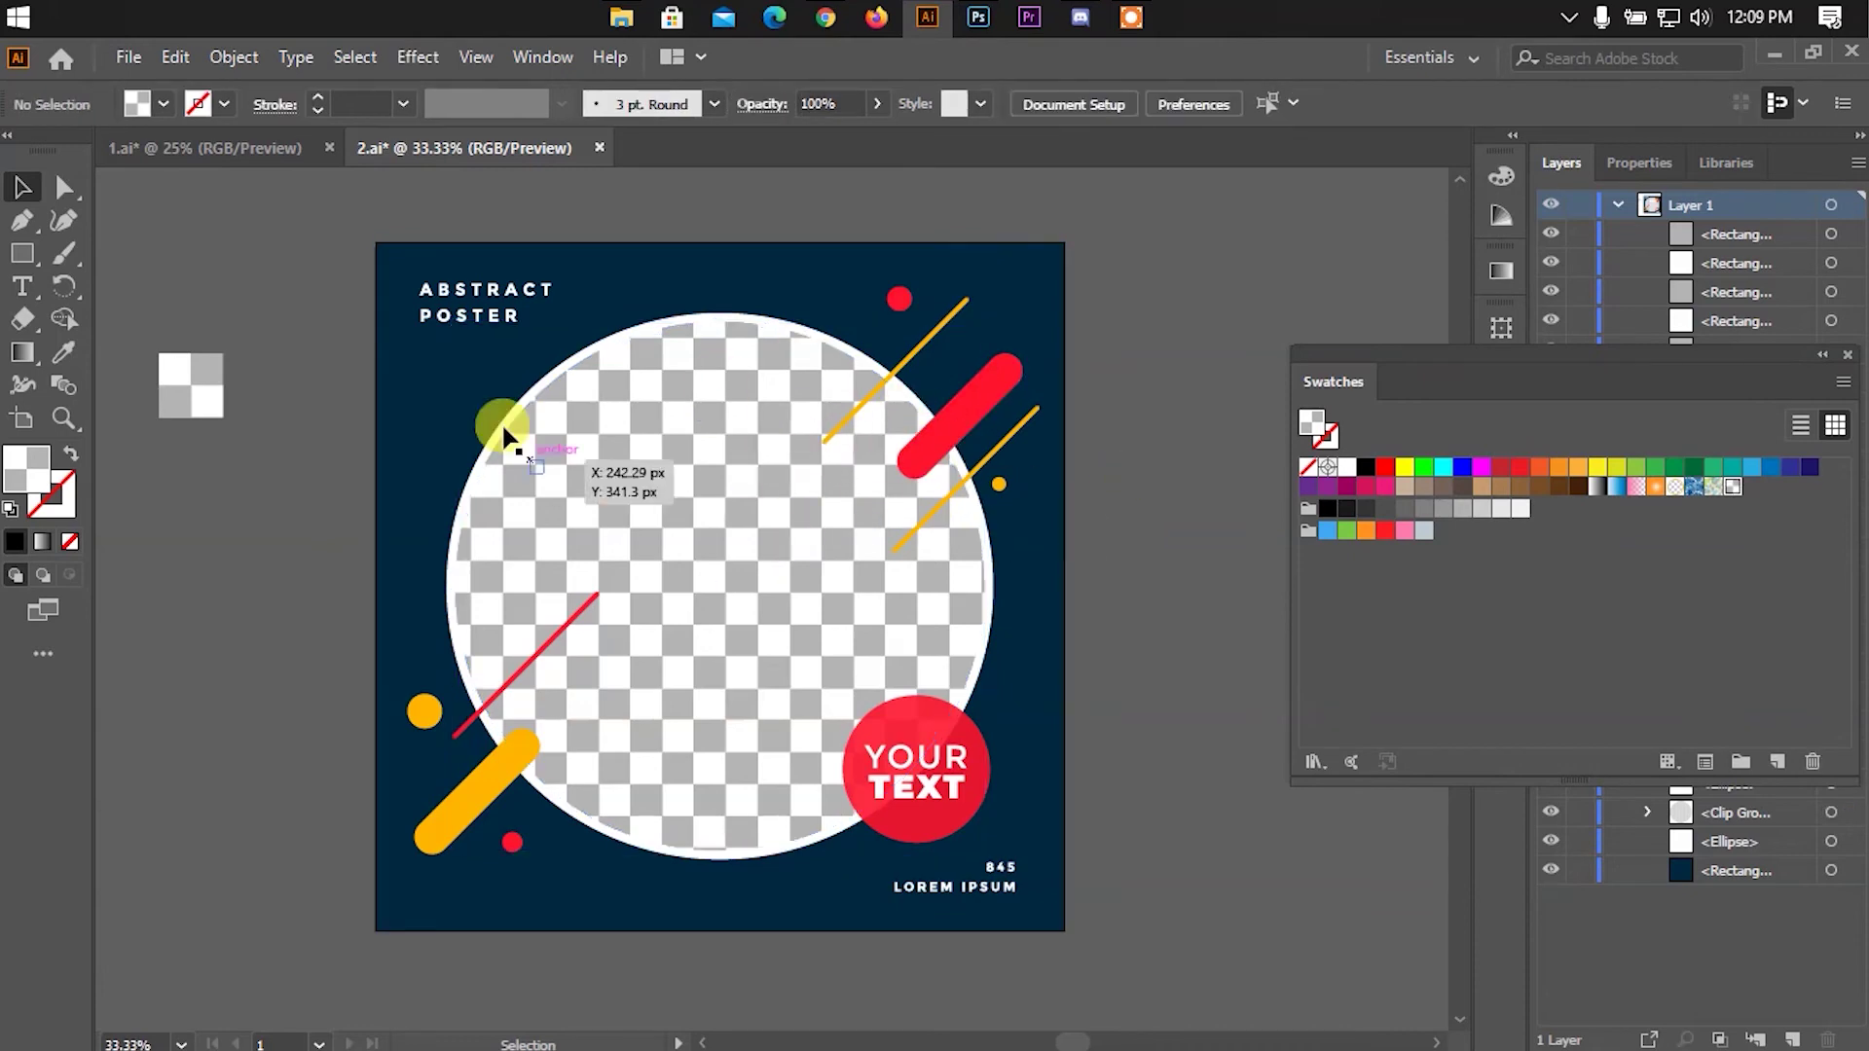
Draw a large square filled with the checkerboard pattern on the empty canvas beside the navy poster and reposition it
scroll(672, 395, "down", 2)
scroll(728, 413, "up", 2)
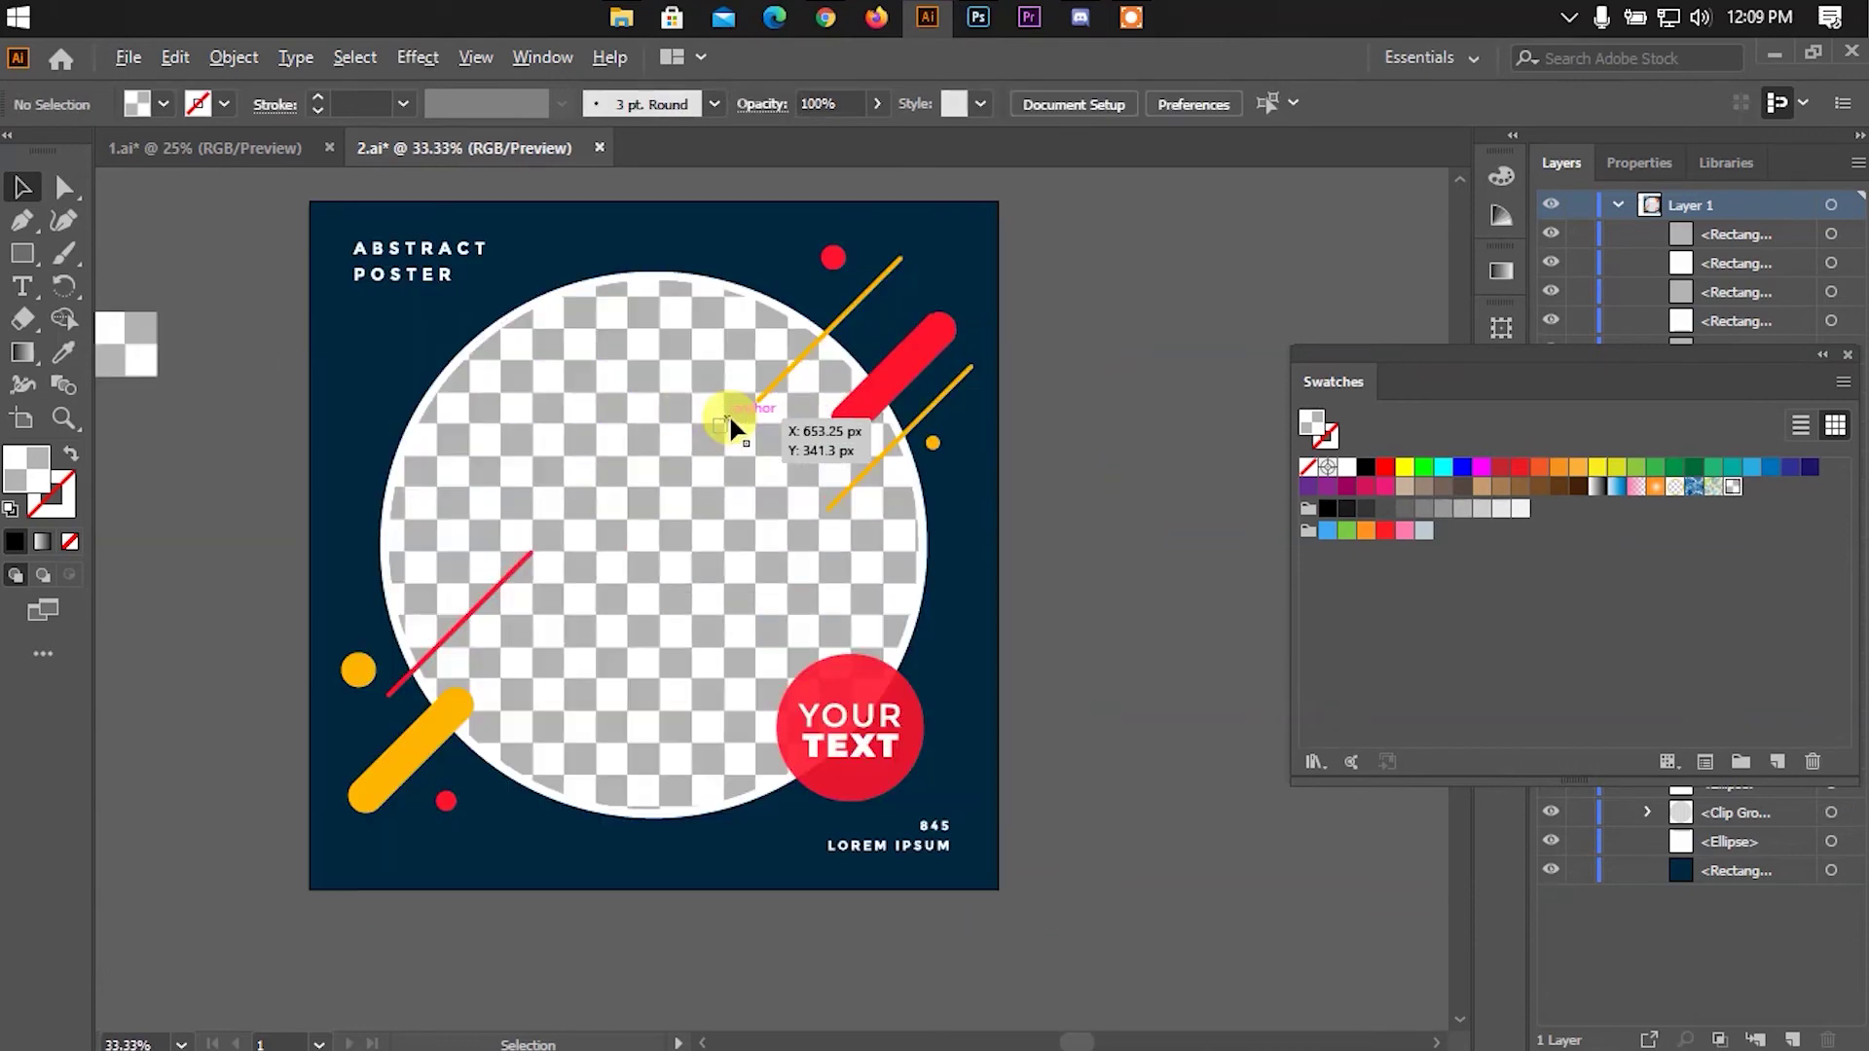
scroll(722, 392, "down", 1)
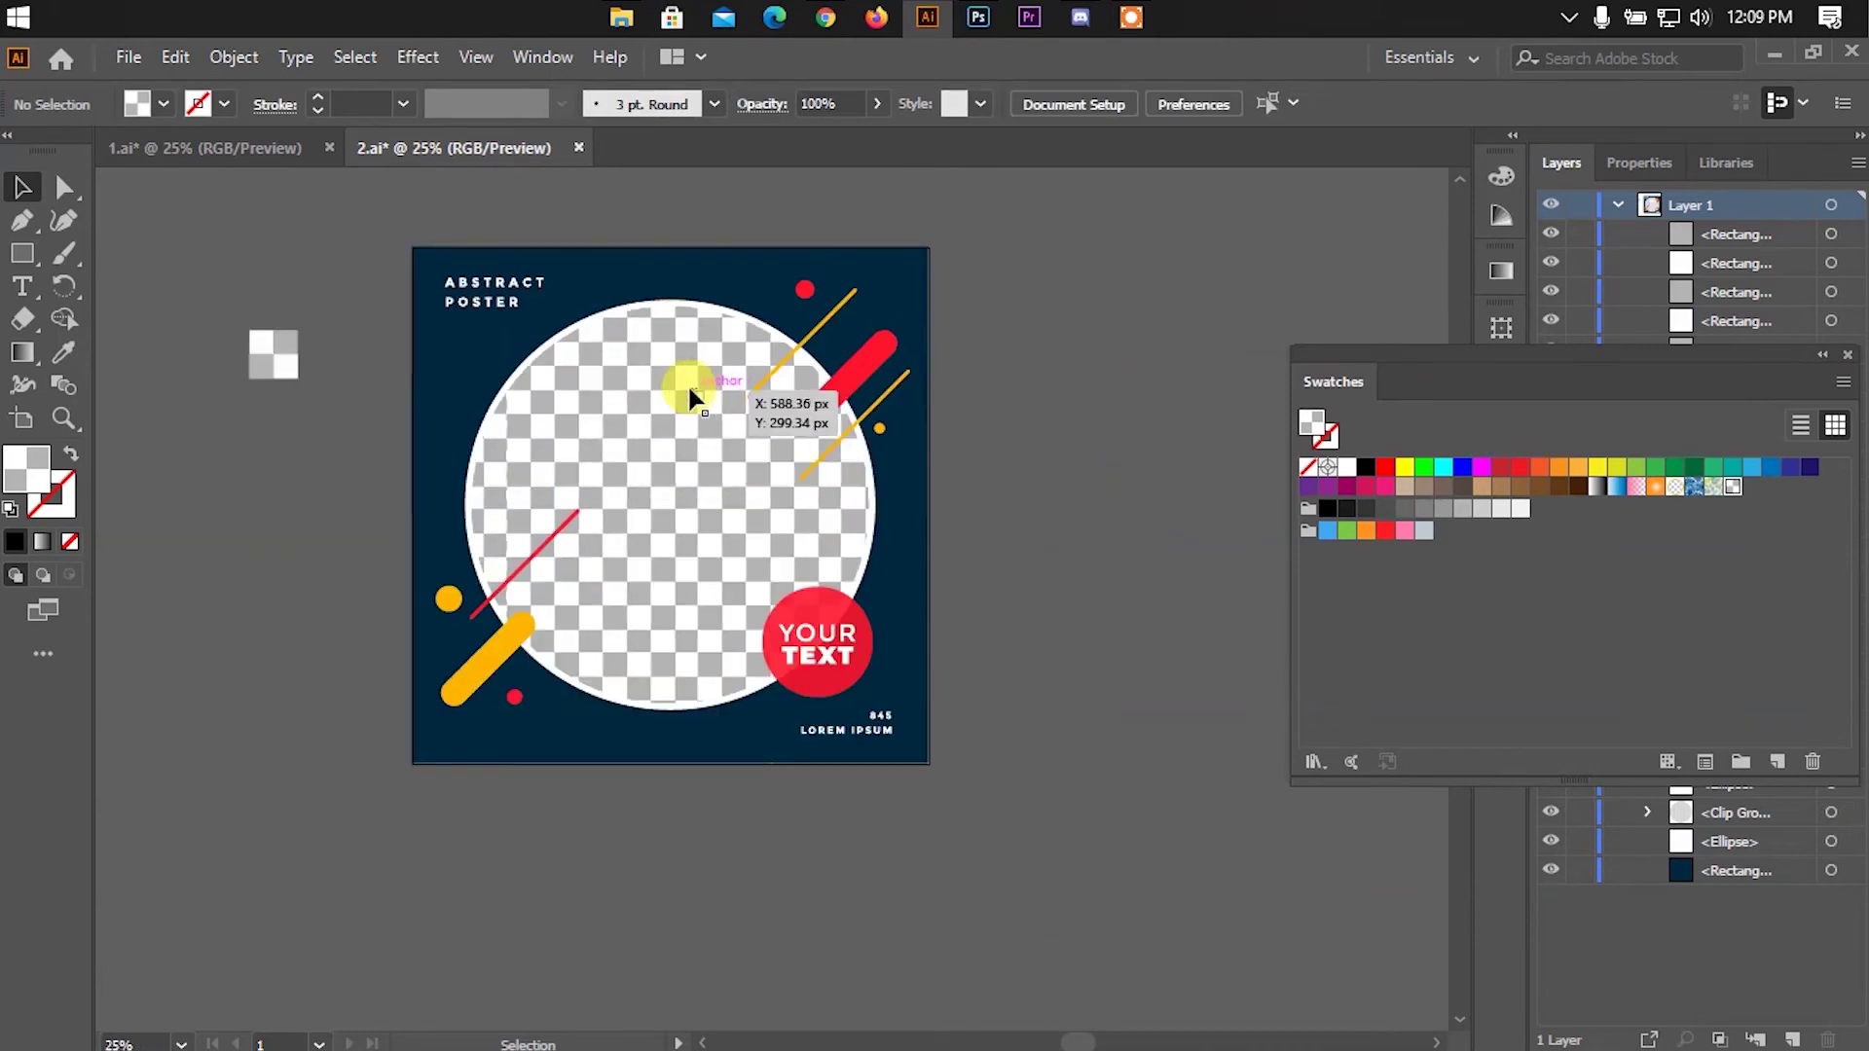
scroll(208, 304, "down", 1)
scroll(197, 290, "down", 1)
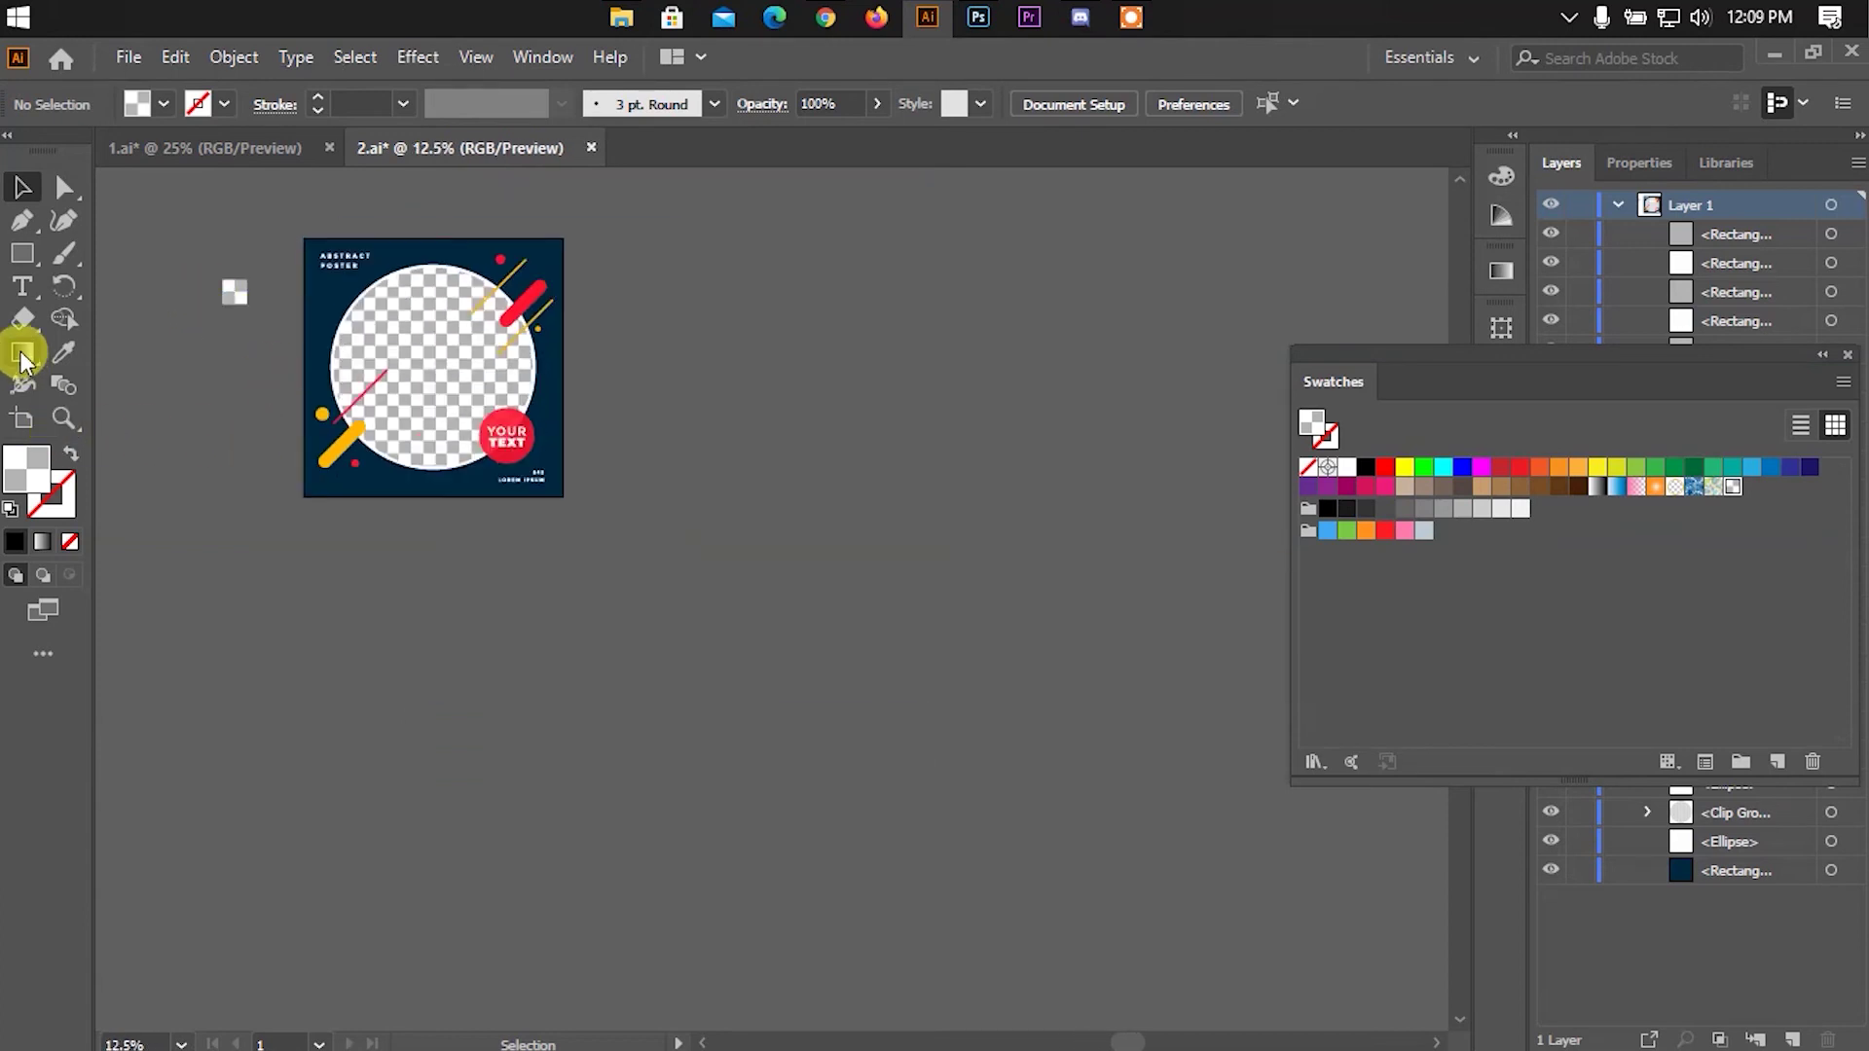
left_click_drag(680, 314, 1260, 894)
left_click(22, 187)
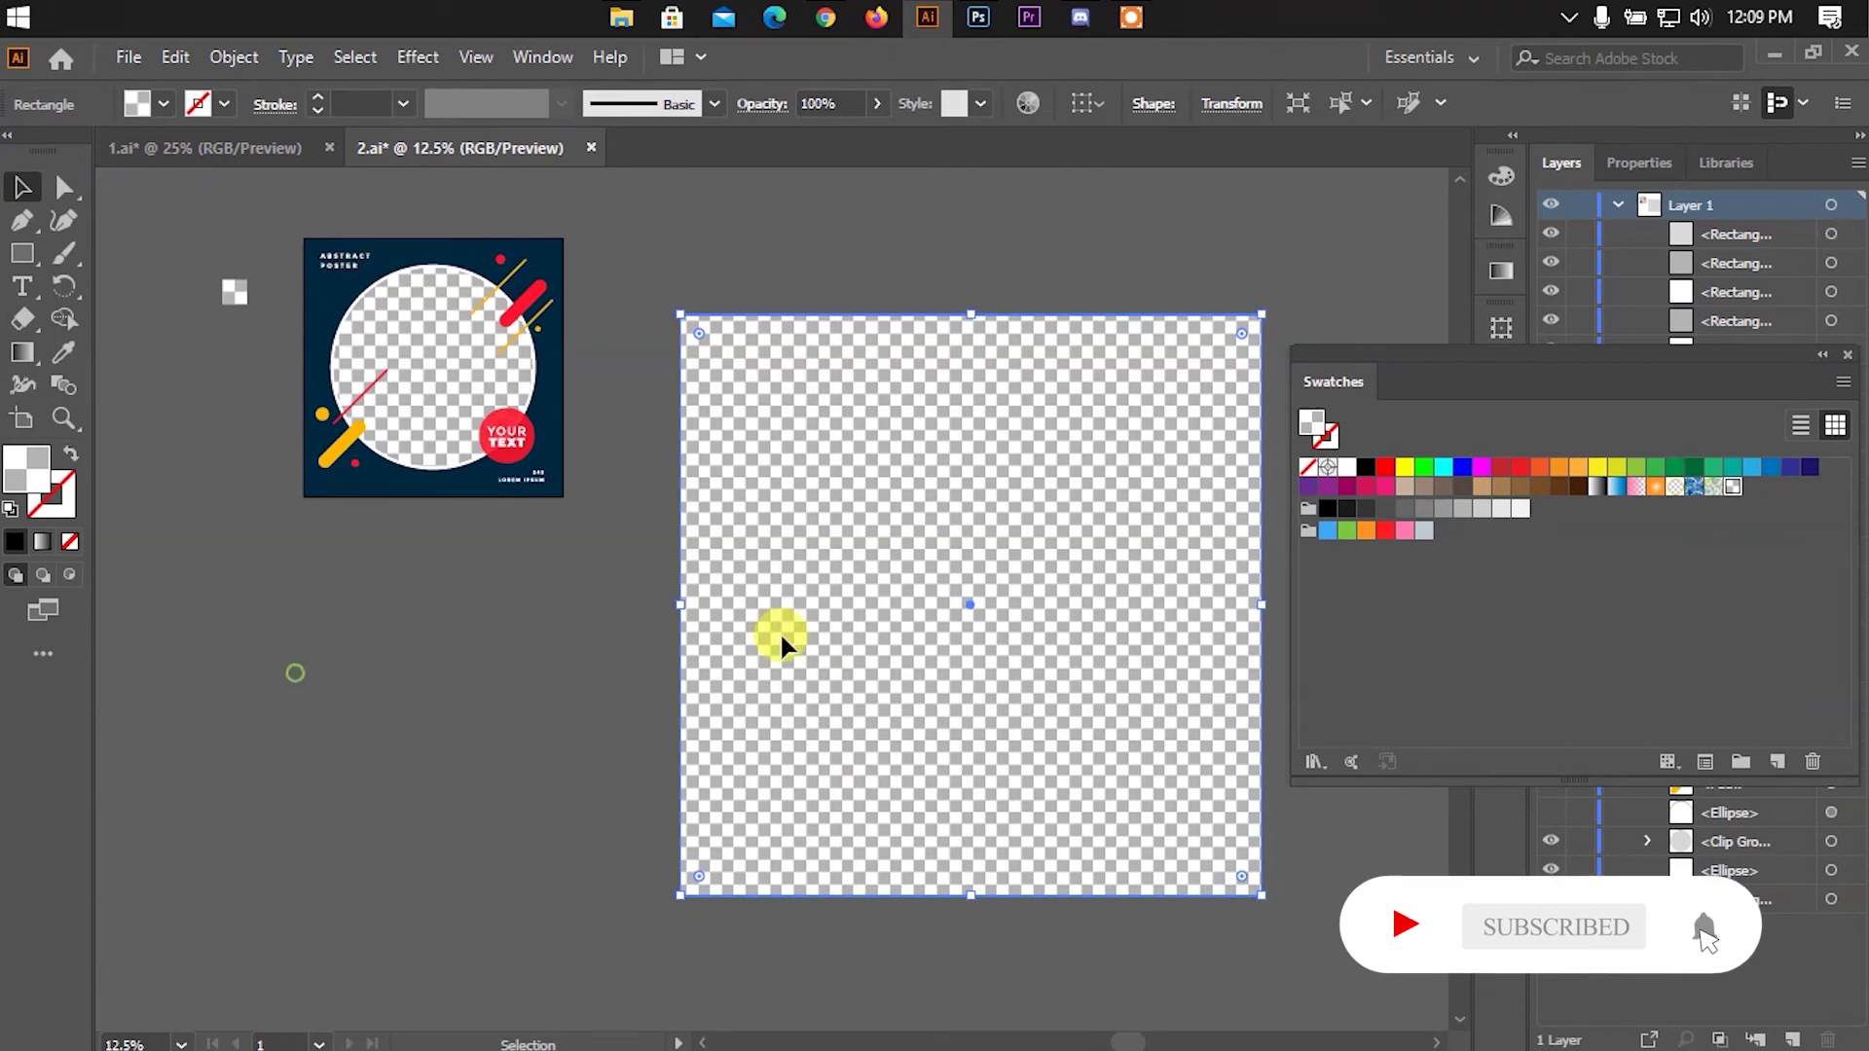
left_click_drag(780, 631, 846, 526)
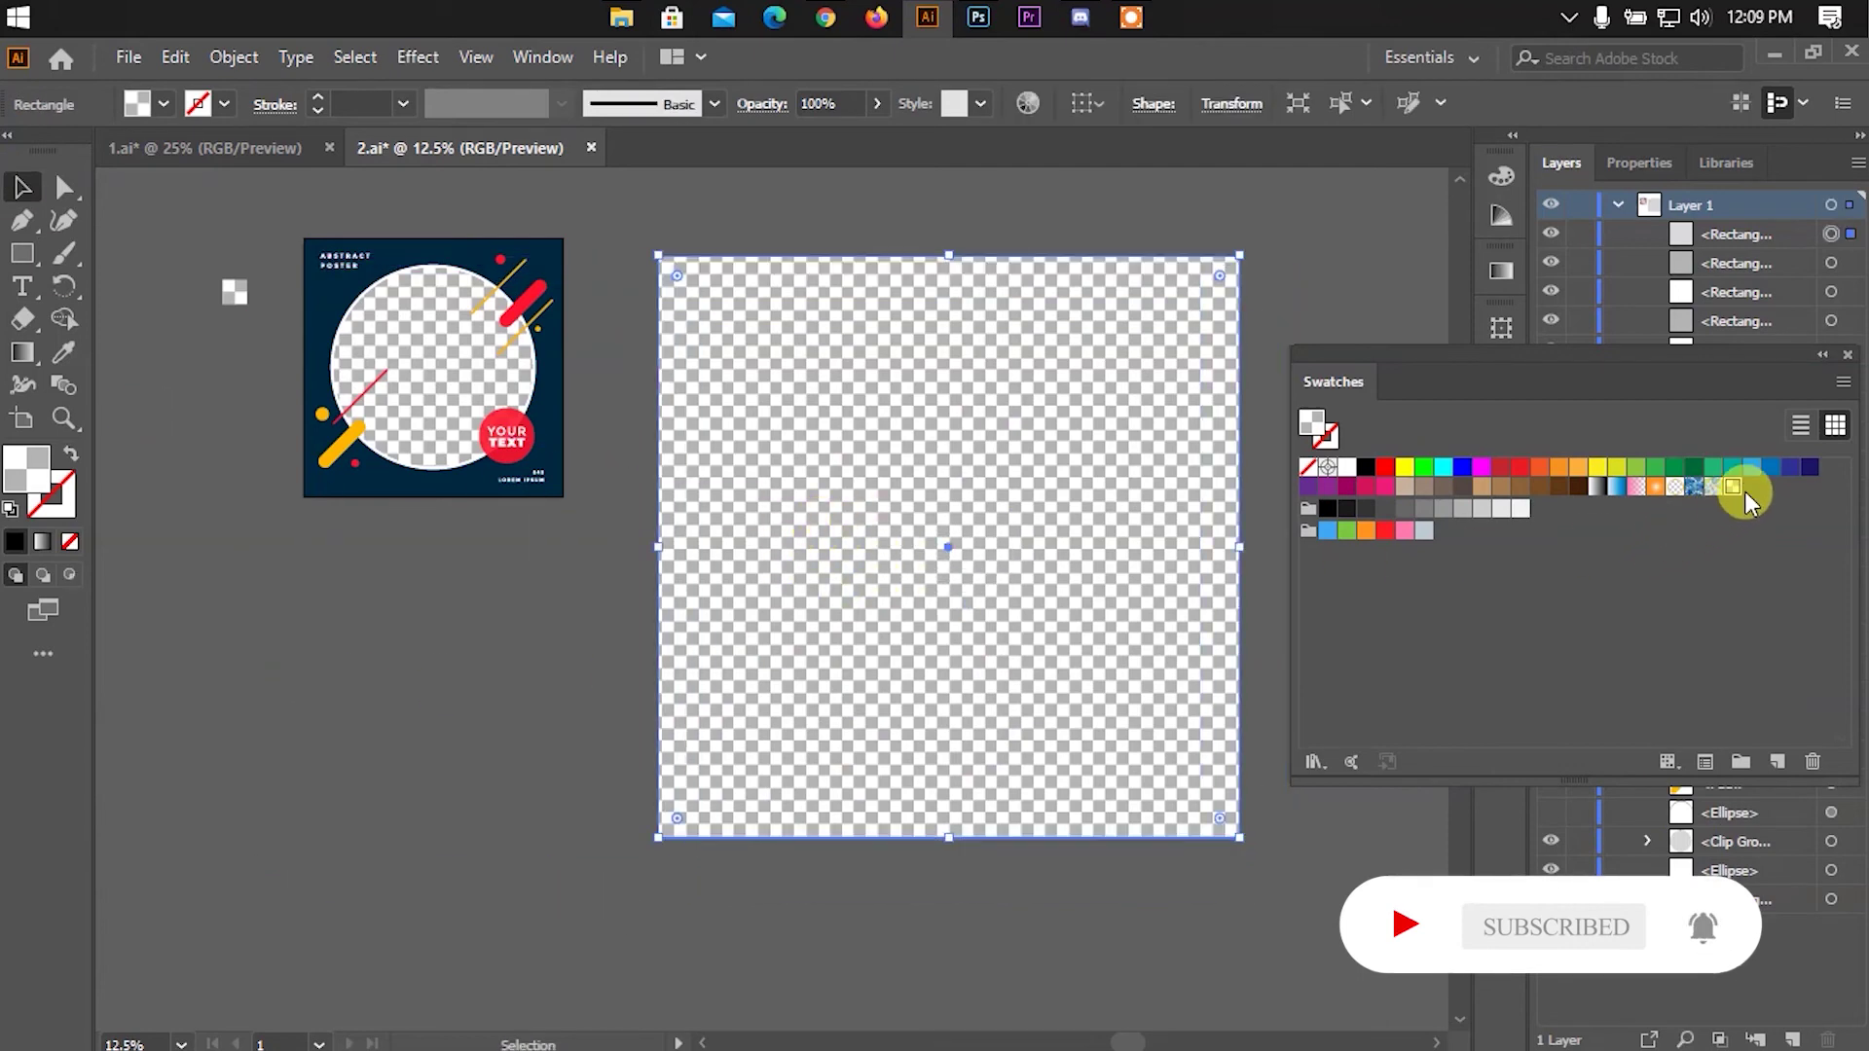
Try the yellow-ringed radial gradient swatch on the large square, reapply the checkerboard pattern and shift the square slightly
left_click(1716, 489)
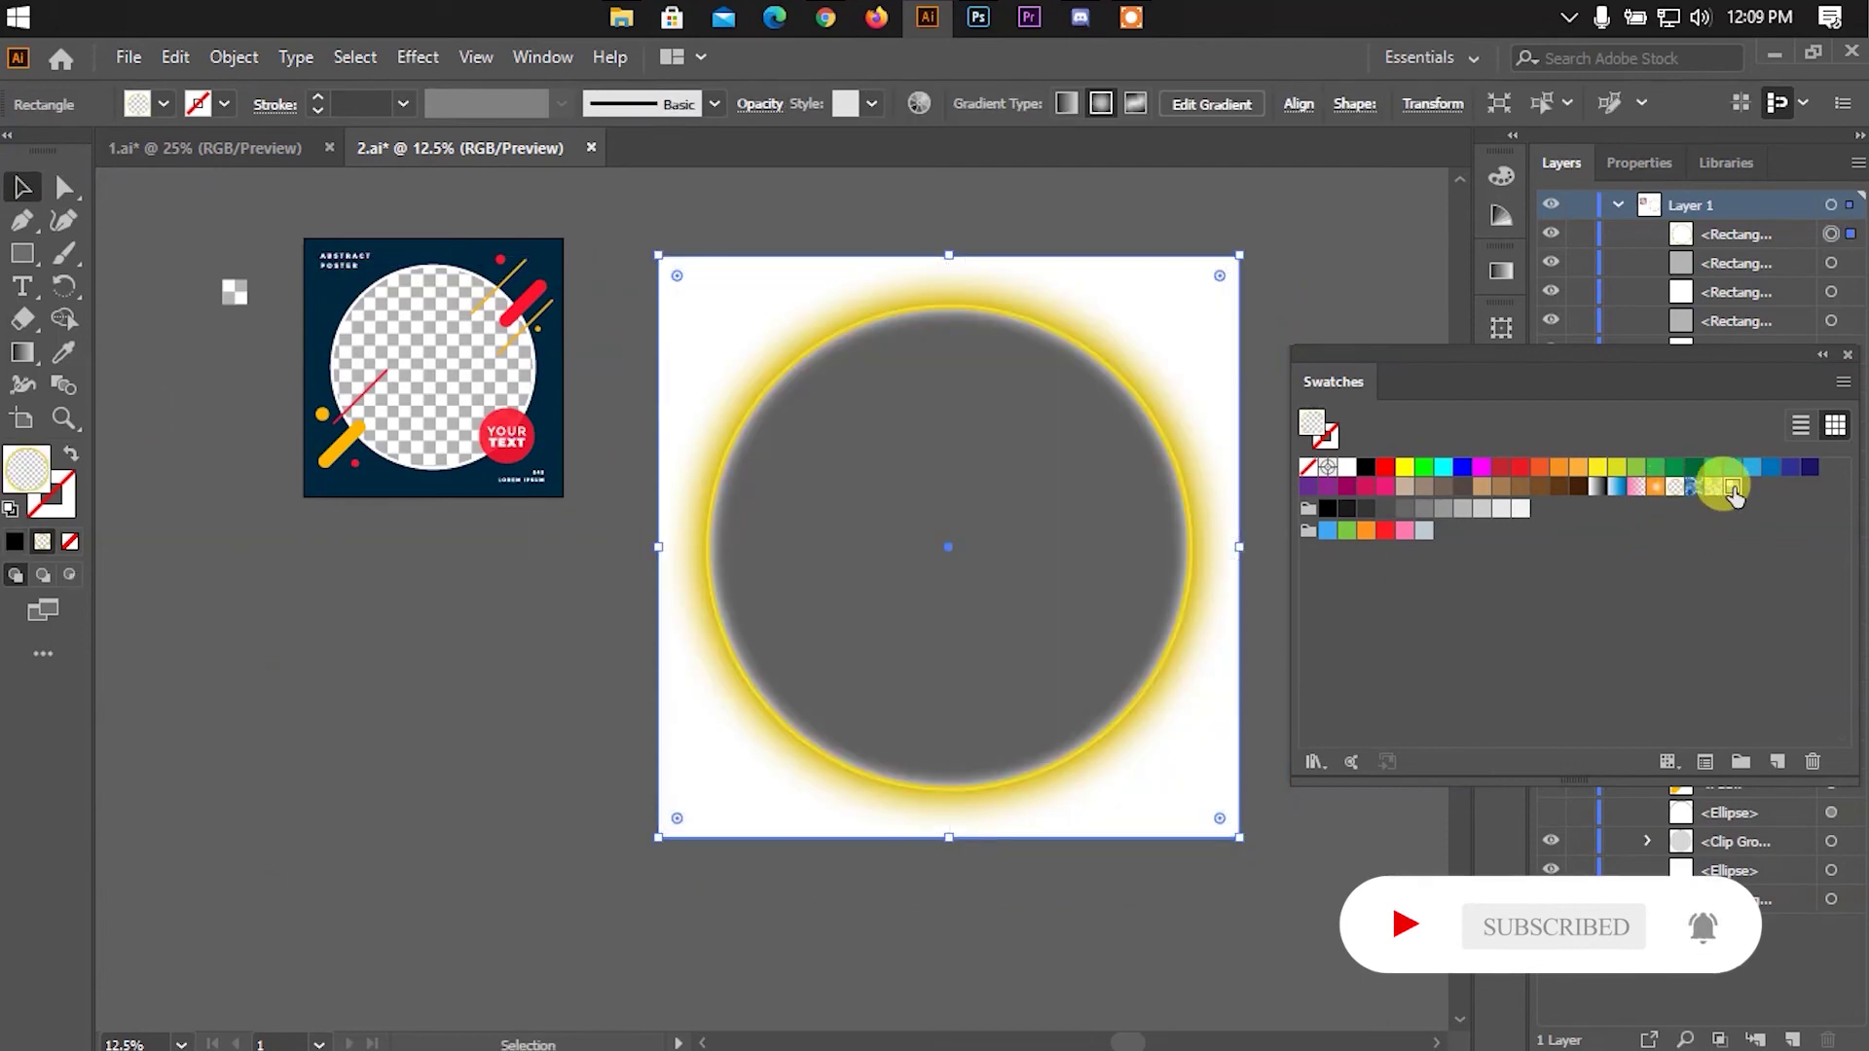
left_click(1734, 489)
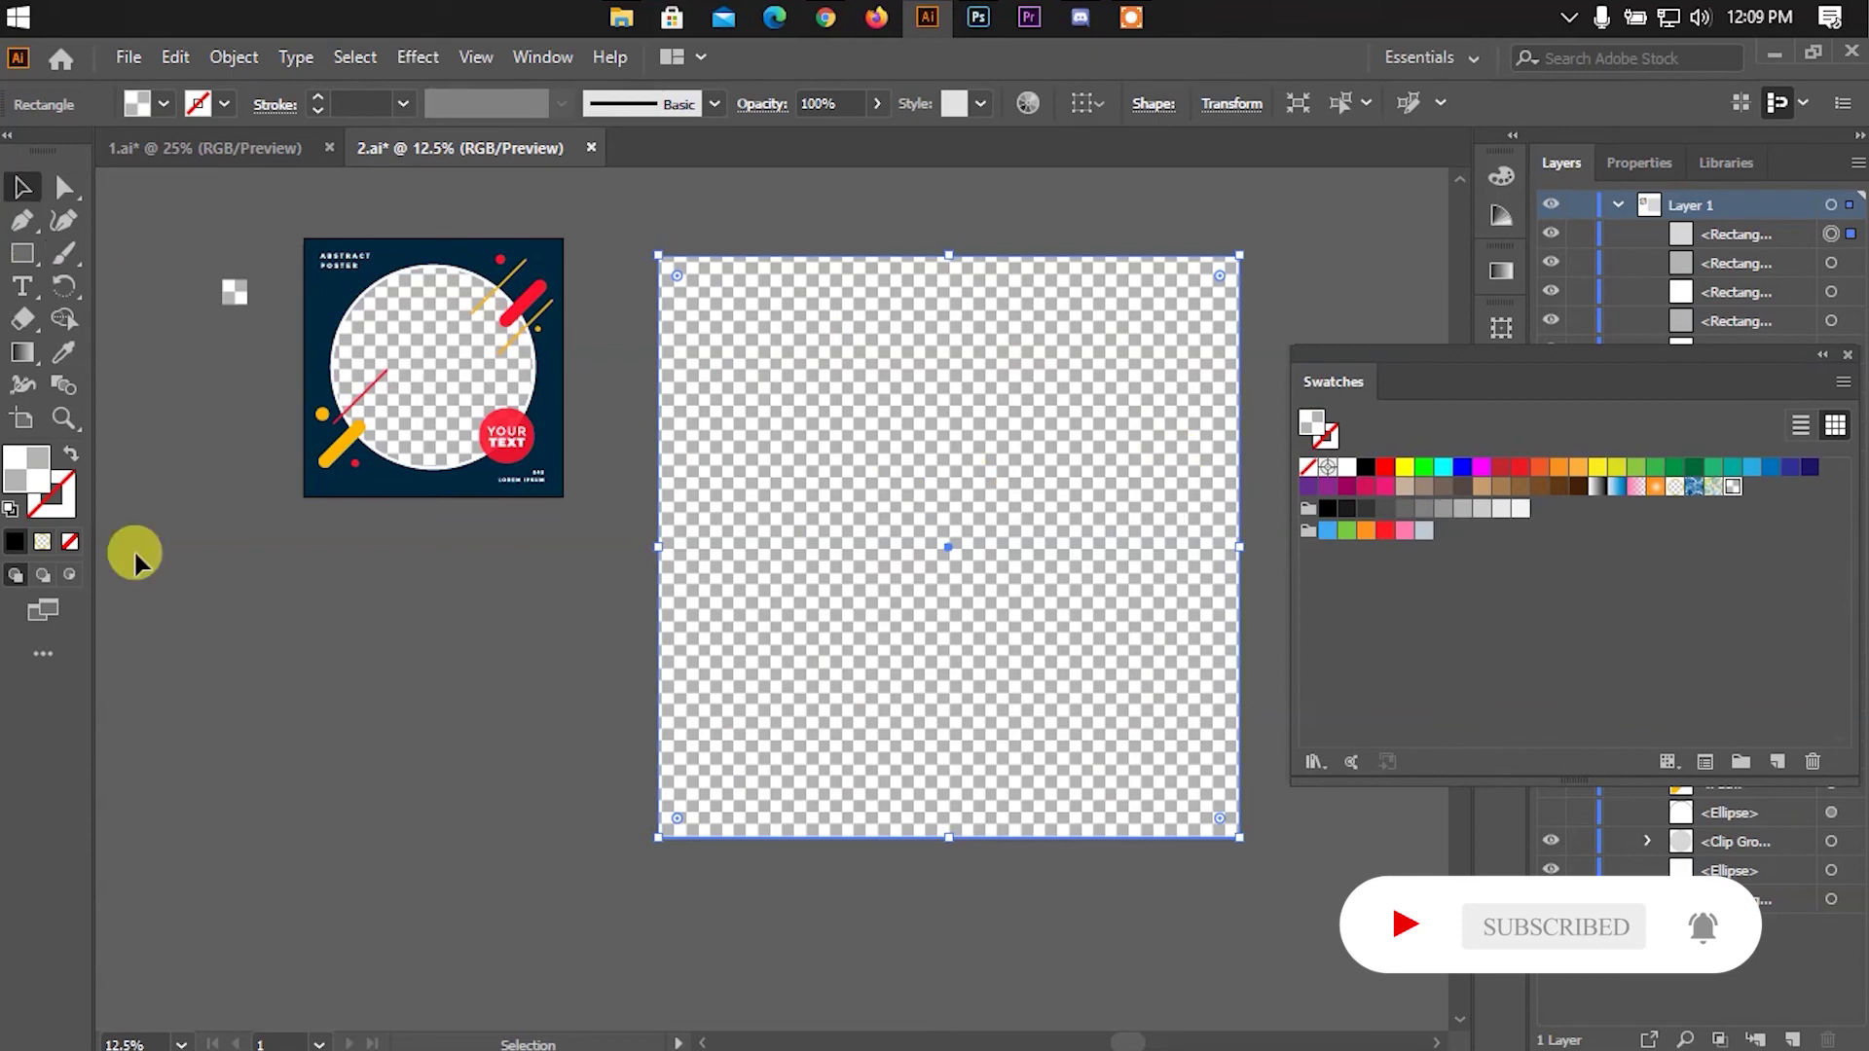
left_click_drag(952, 584, 911, 614)
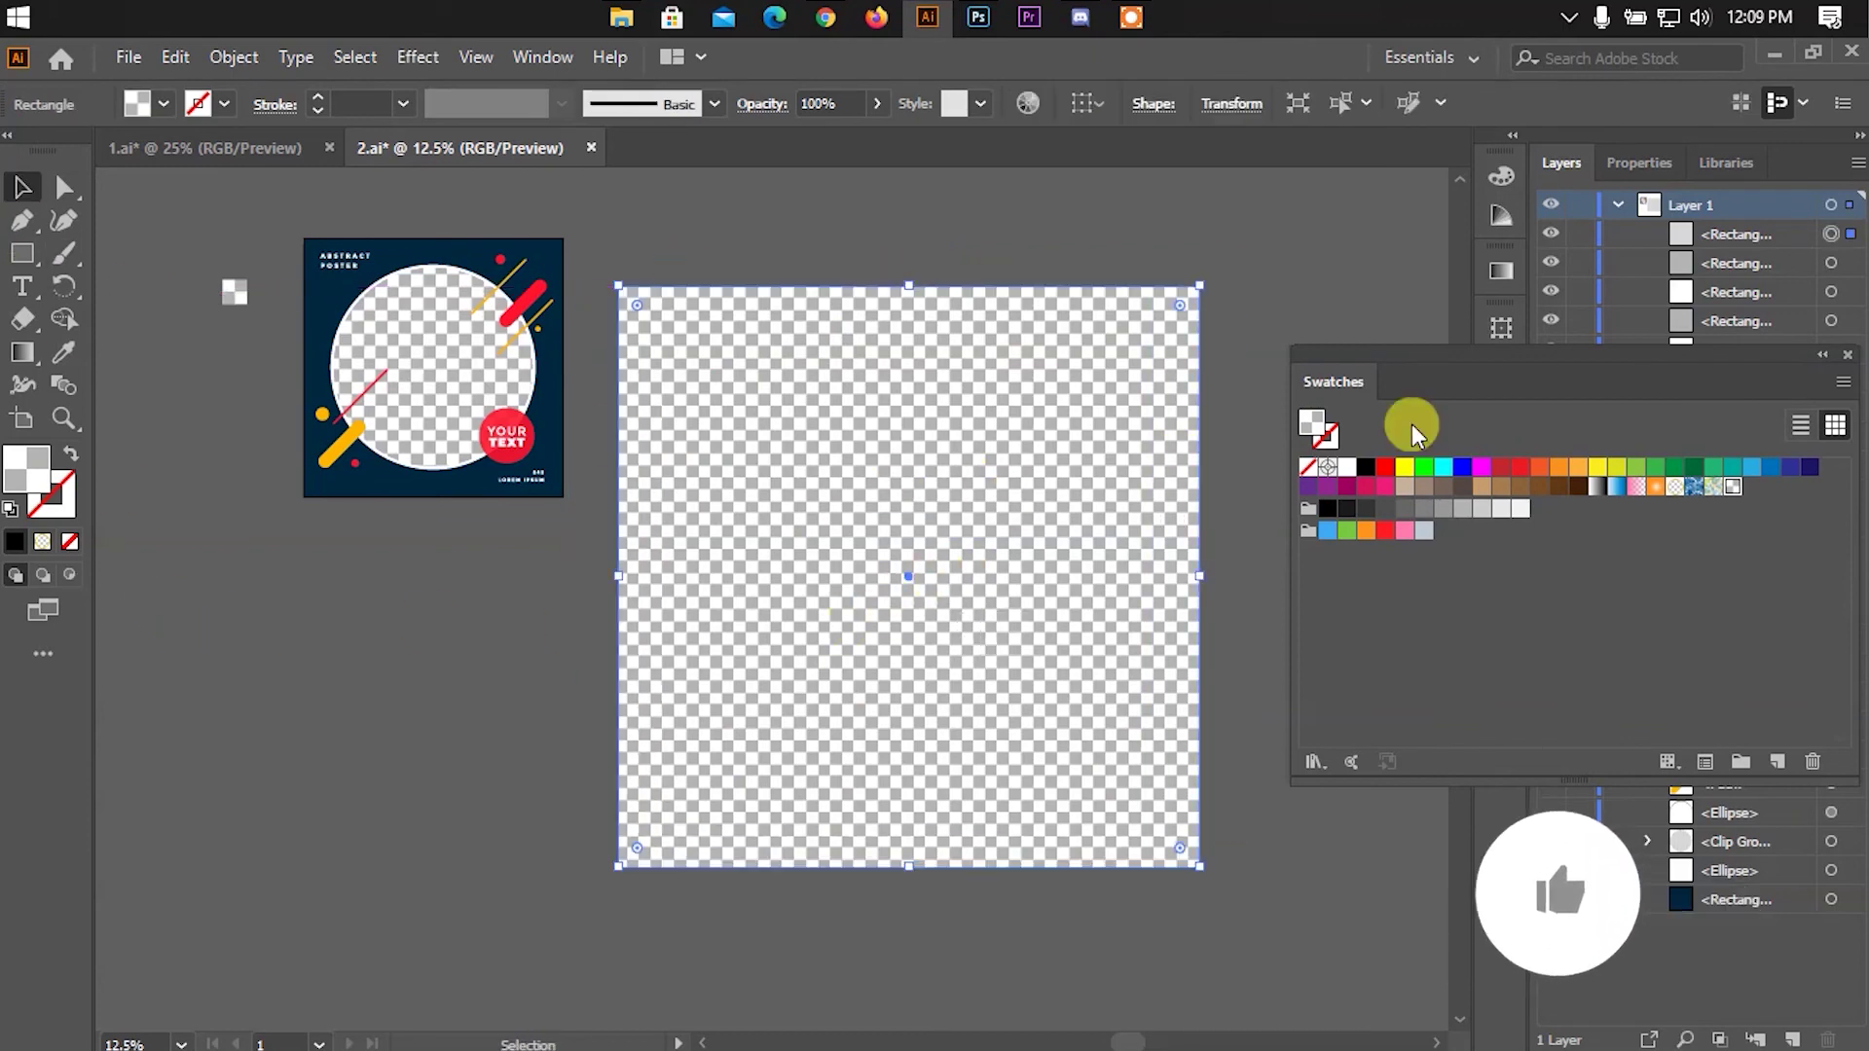
Return to document 1.ai, collapse the floating Swatches window to an icon and dock it with the other collapsed panels
left_click(278, 151)
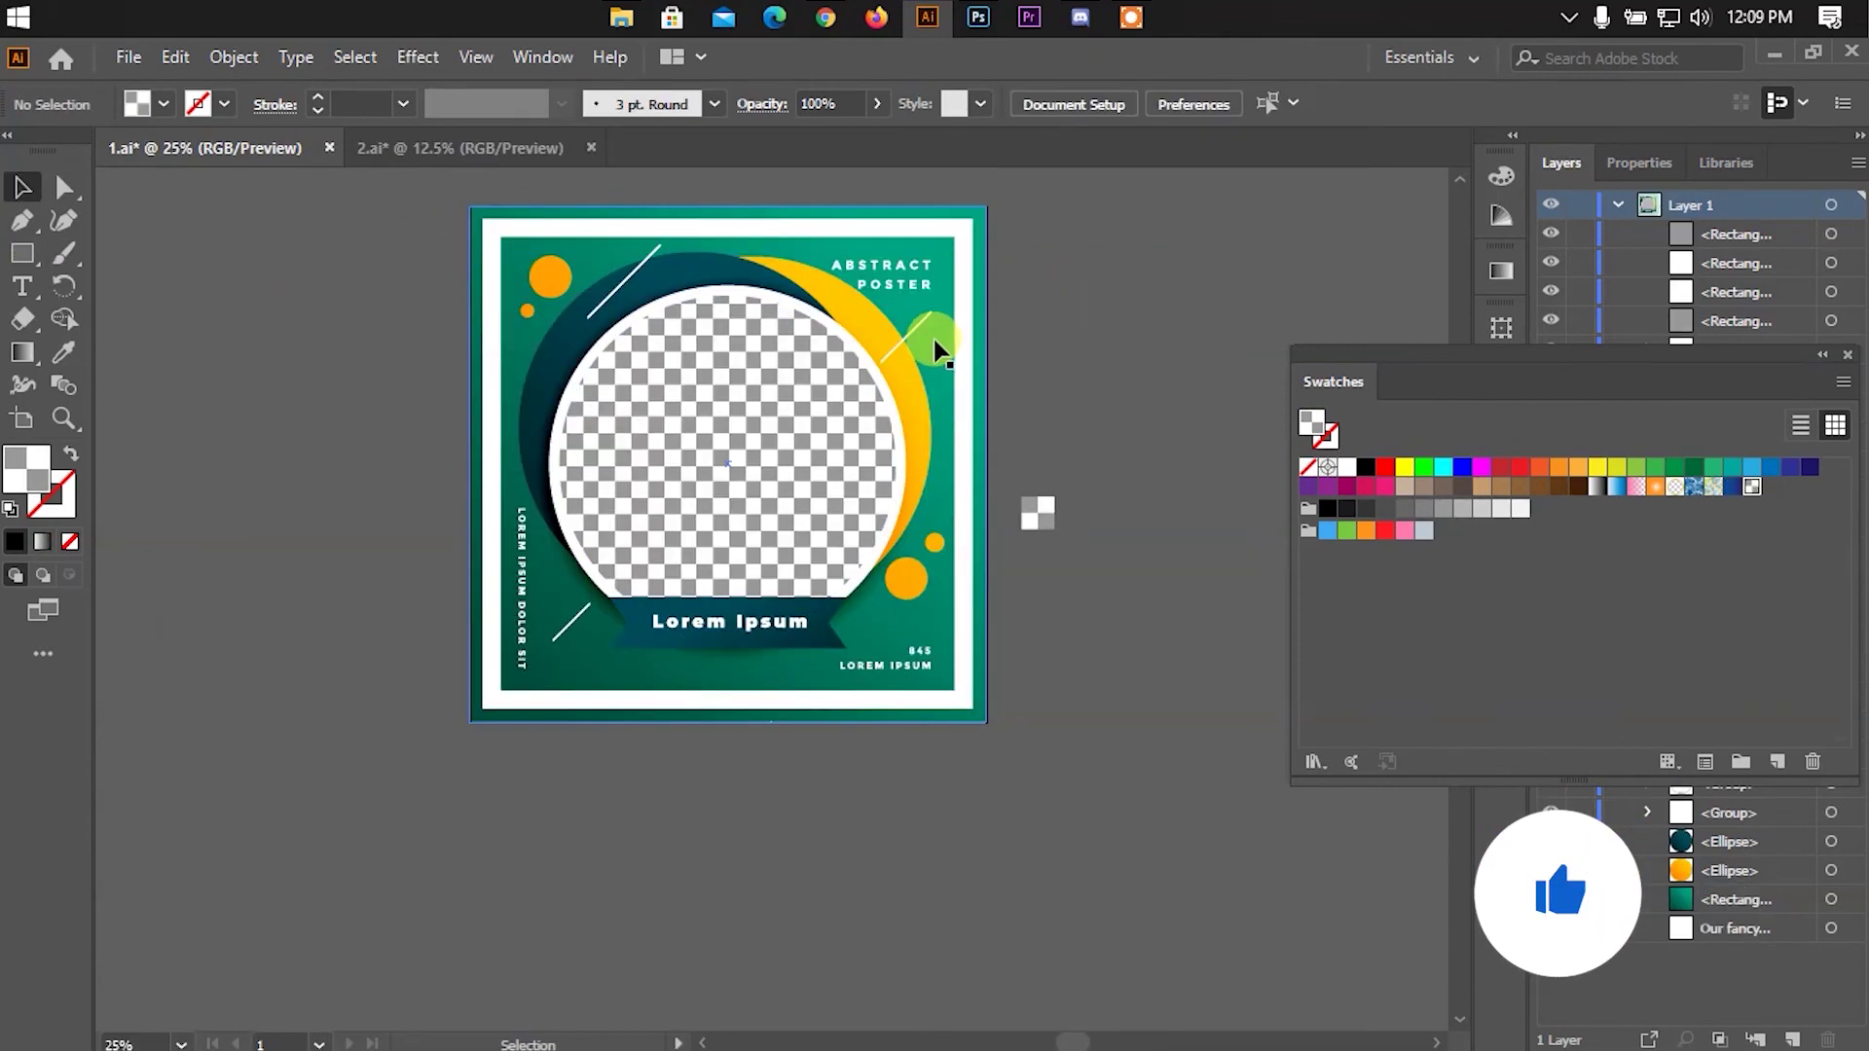
scroll(793, 208, "up", 1)
scroll(792, 280, "up", 1)
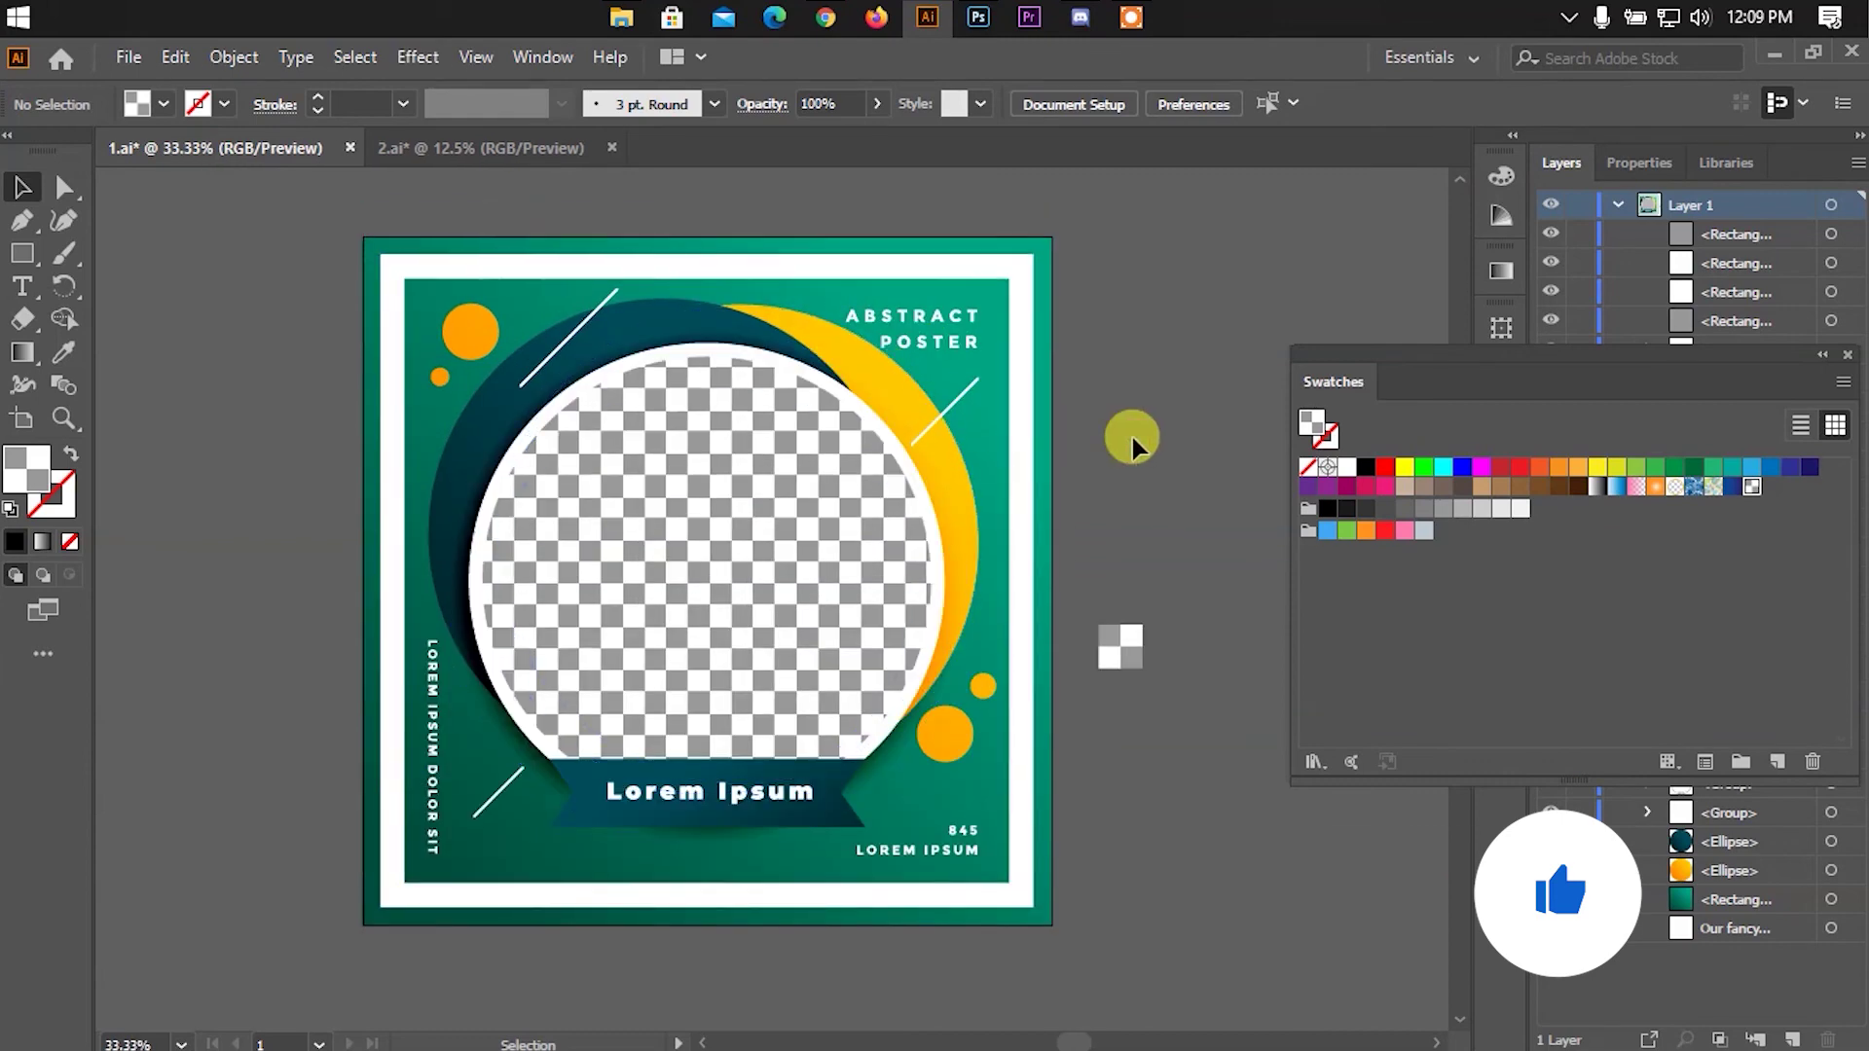
left_click(1817, 362)
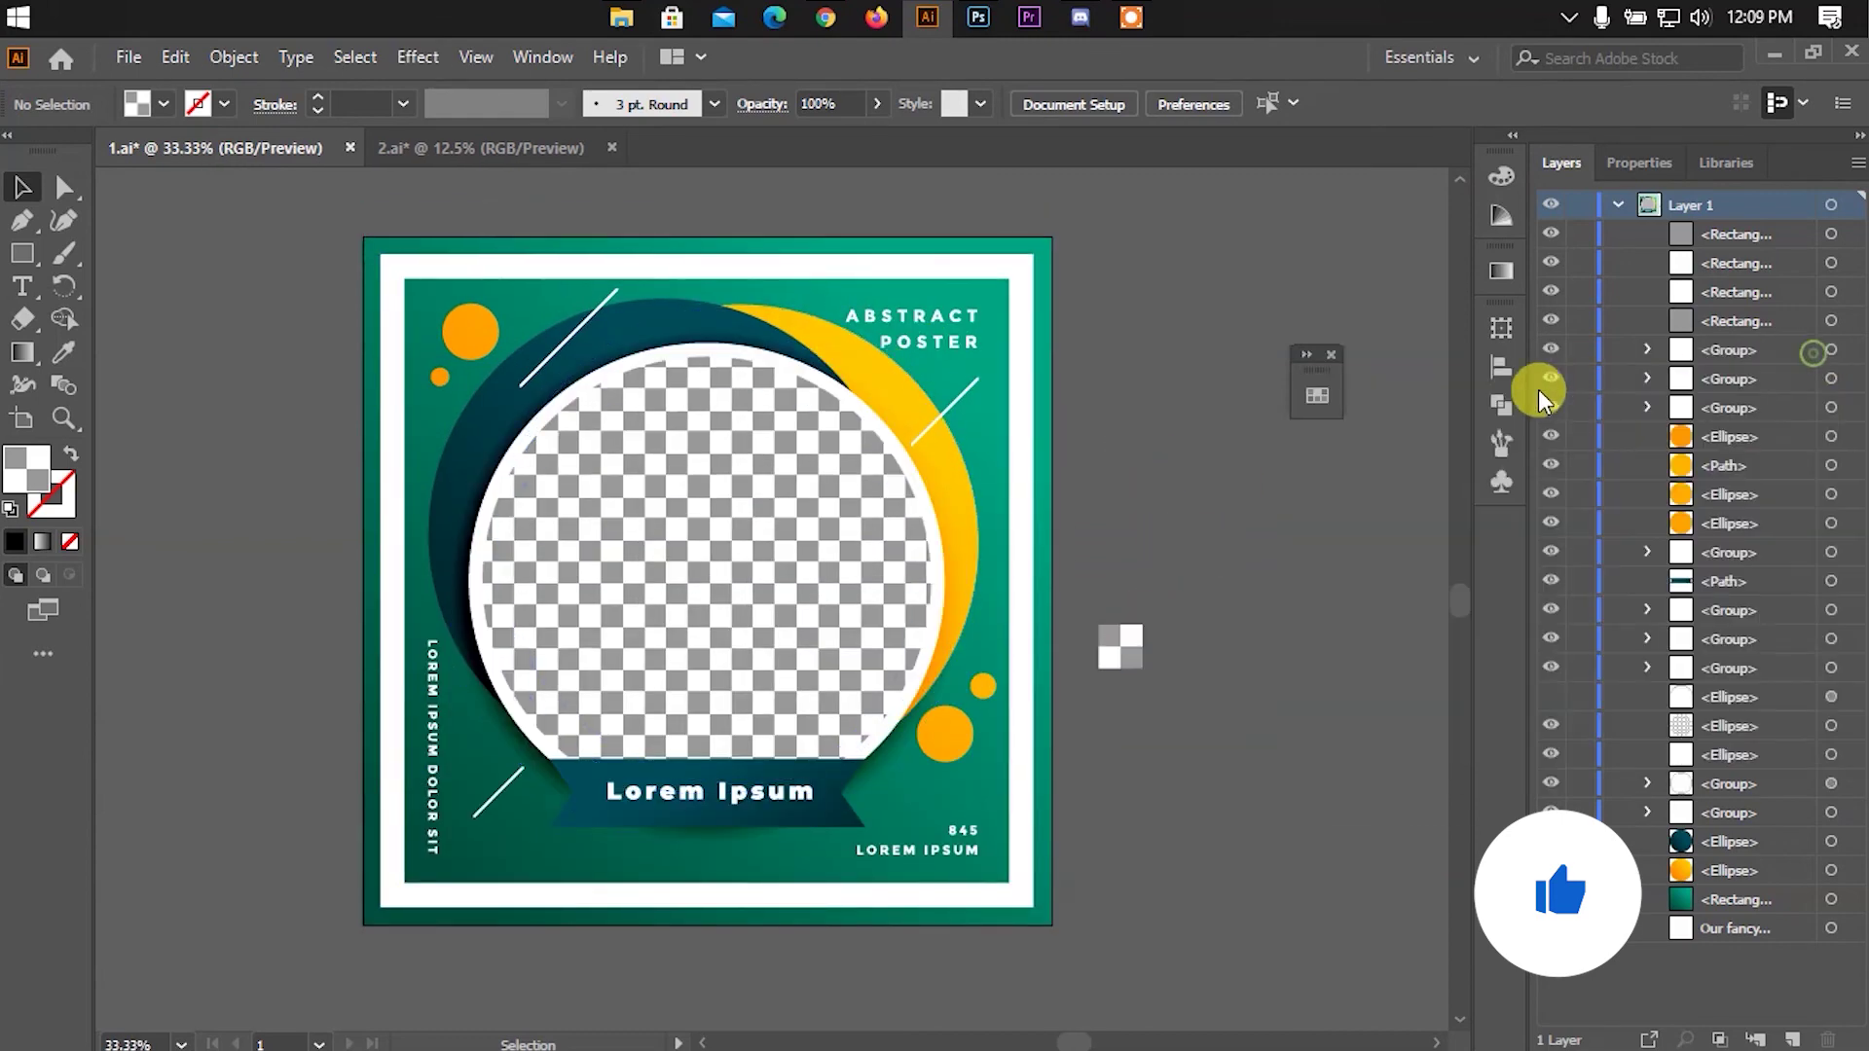
left_click_drag(1322, 382, 1502, 497)
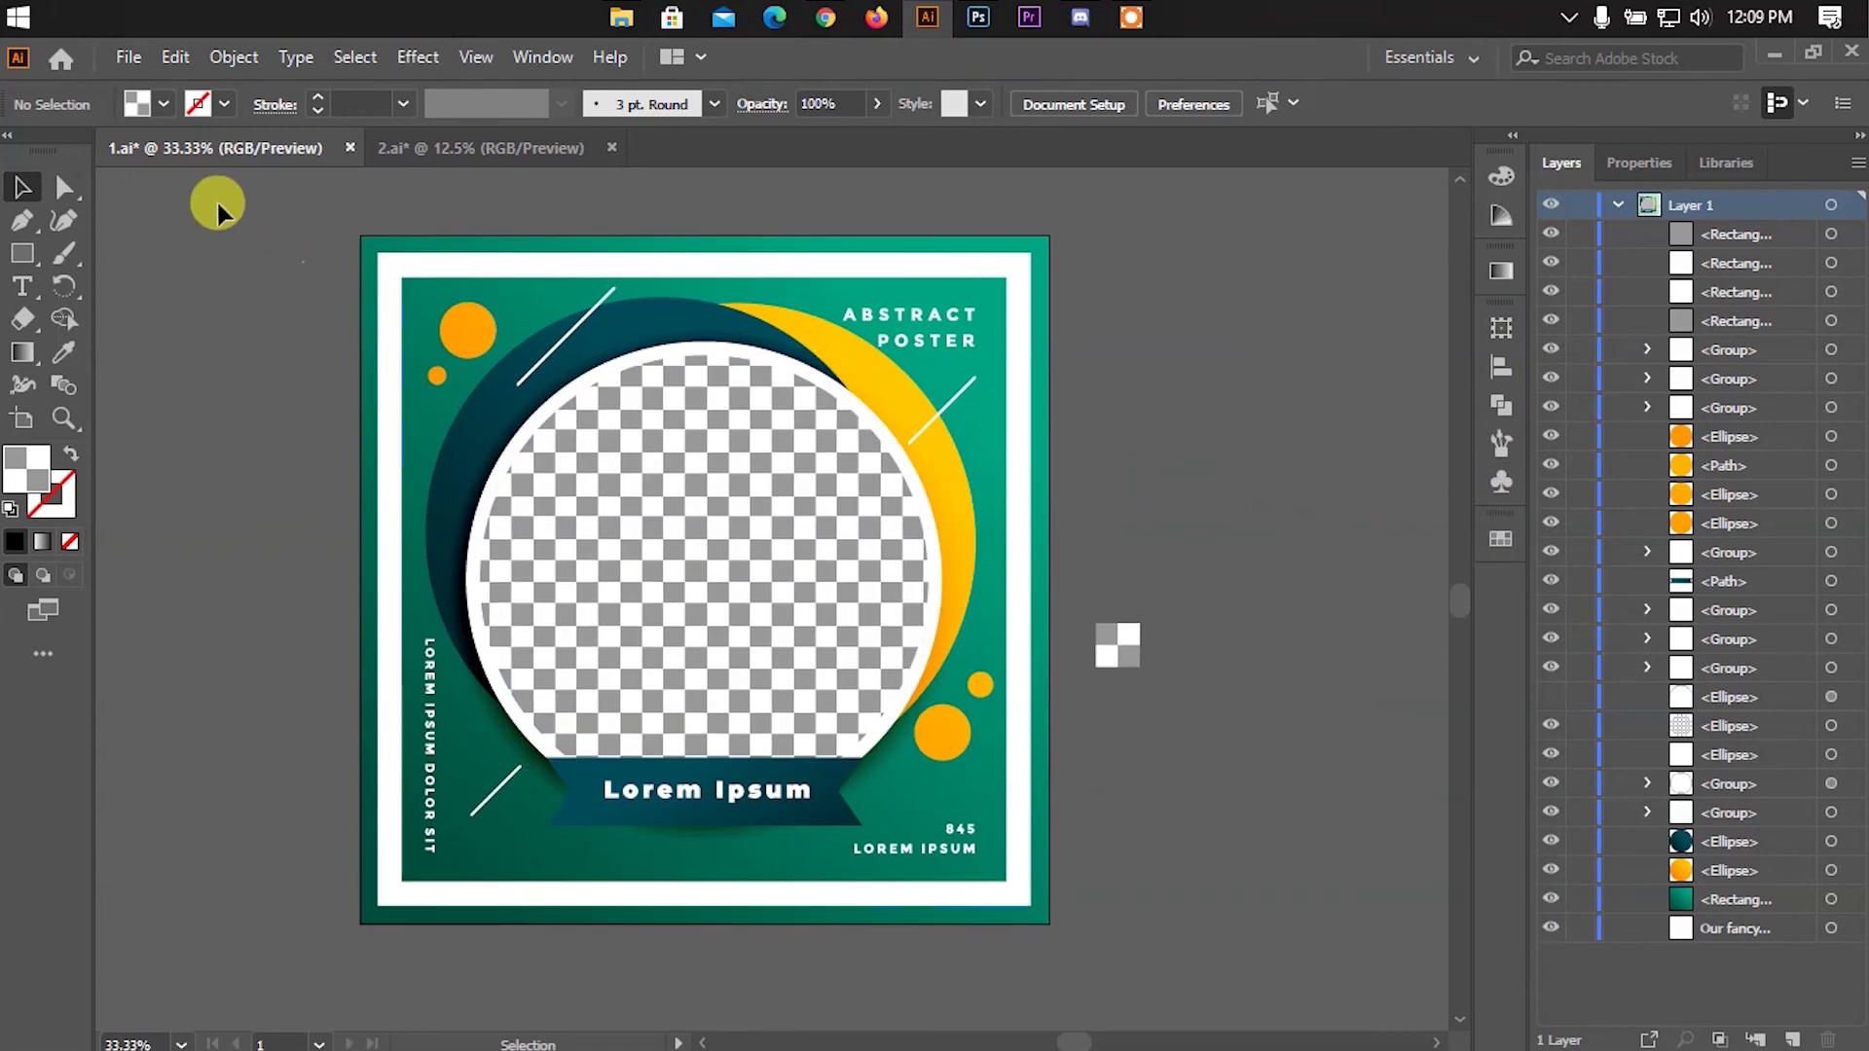
Select all of the green poster's artwork, combine it into a single group and deselect it
left_click_drag(204, 197, 1055, 933)
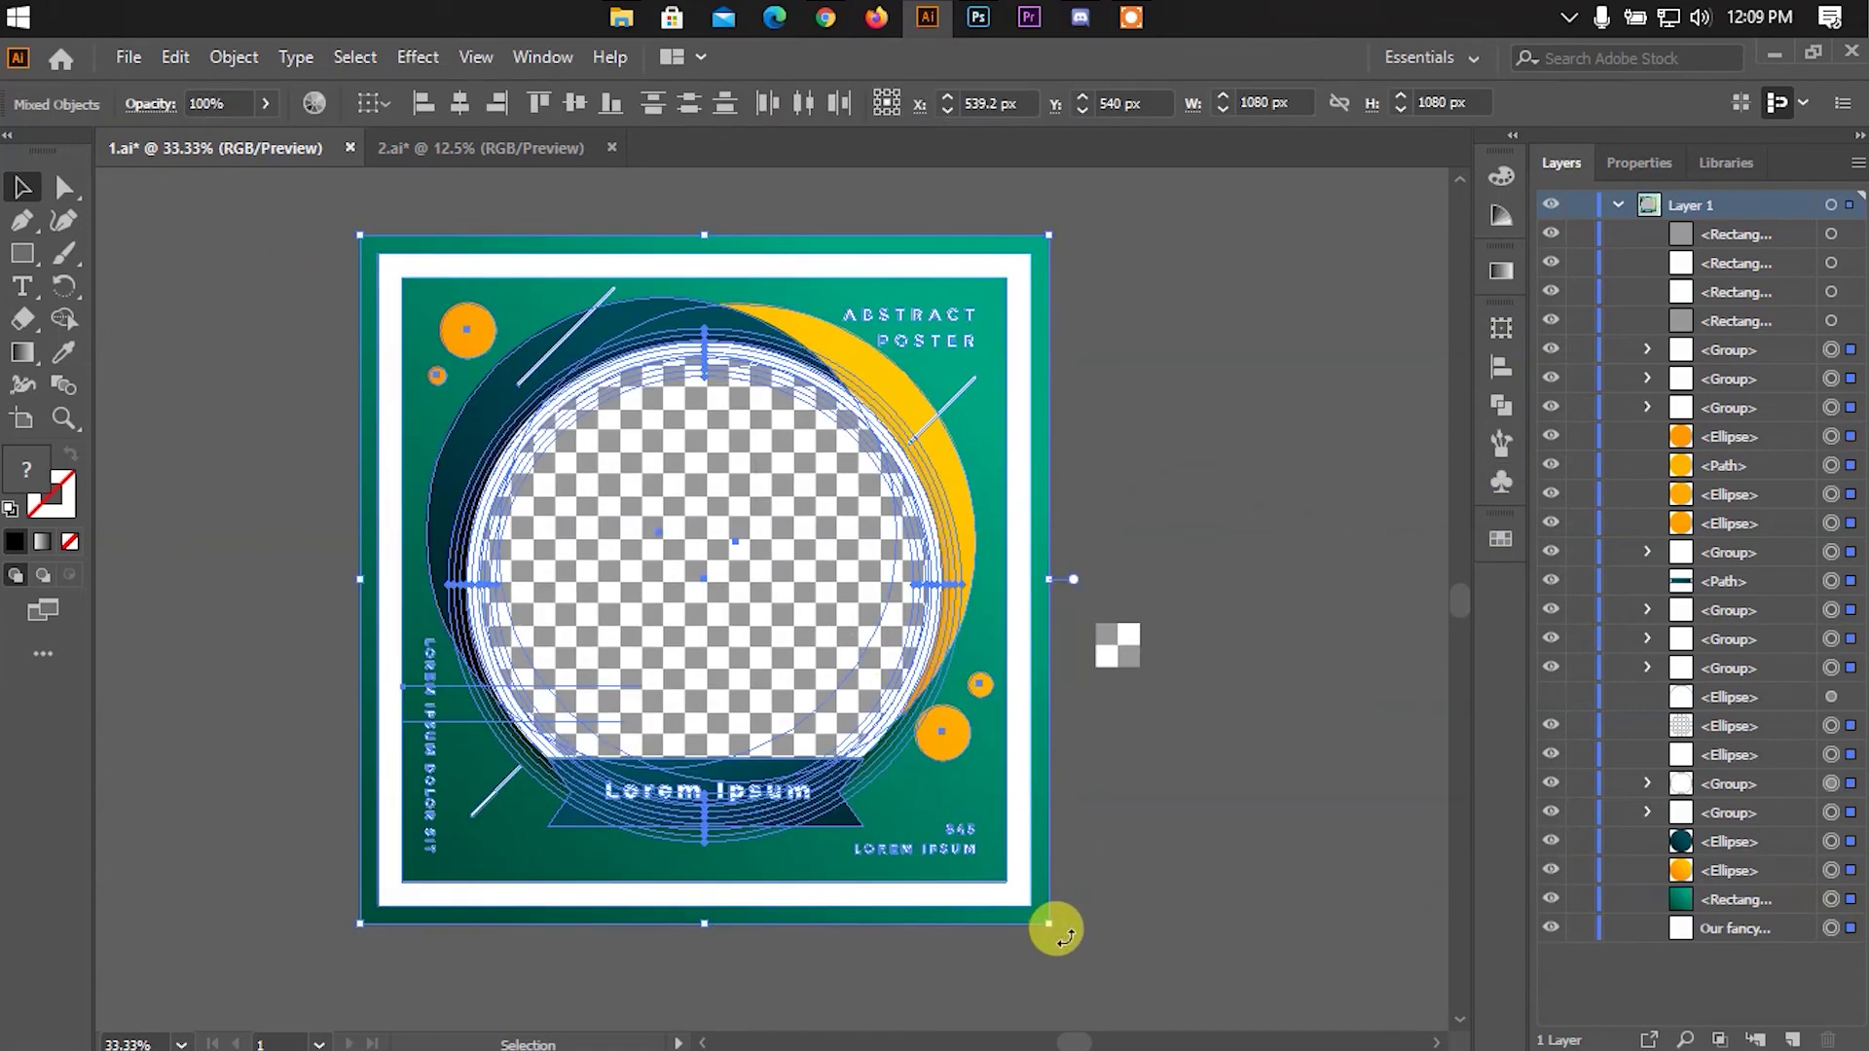
key("ctrl+g")
left_click(1273, 721)
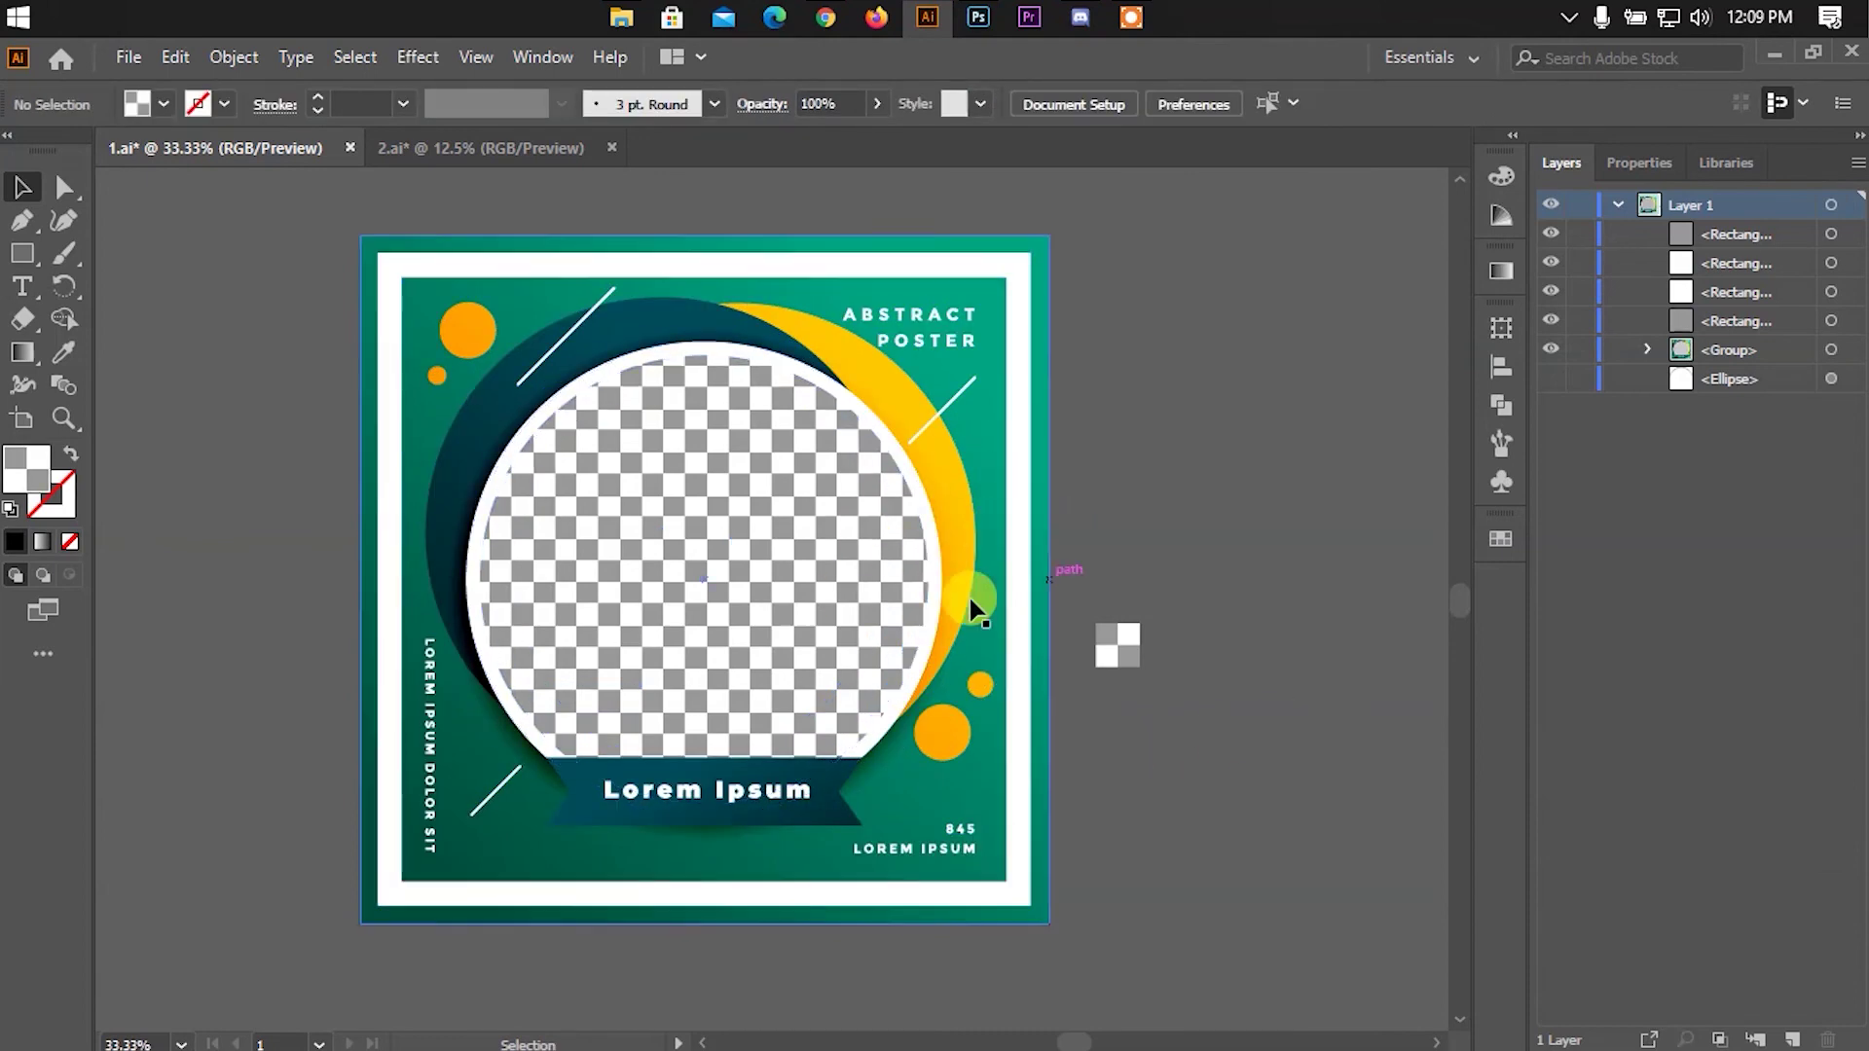
key("ctrl+minus")
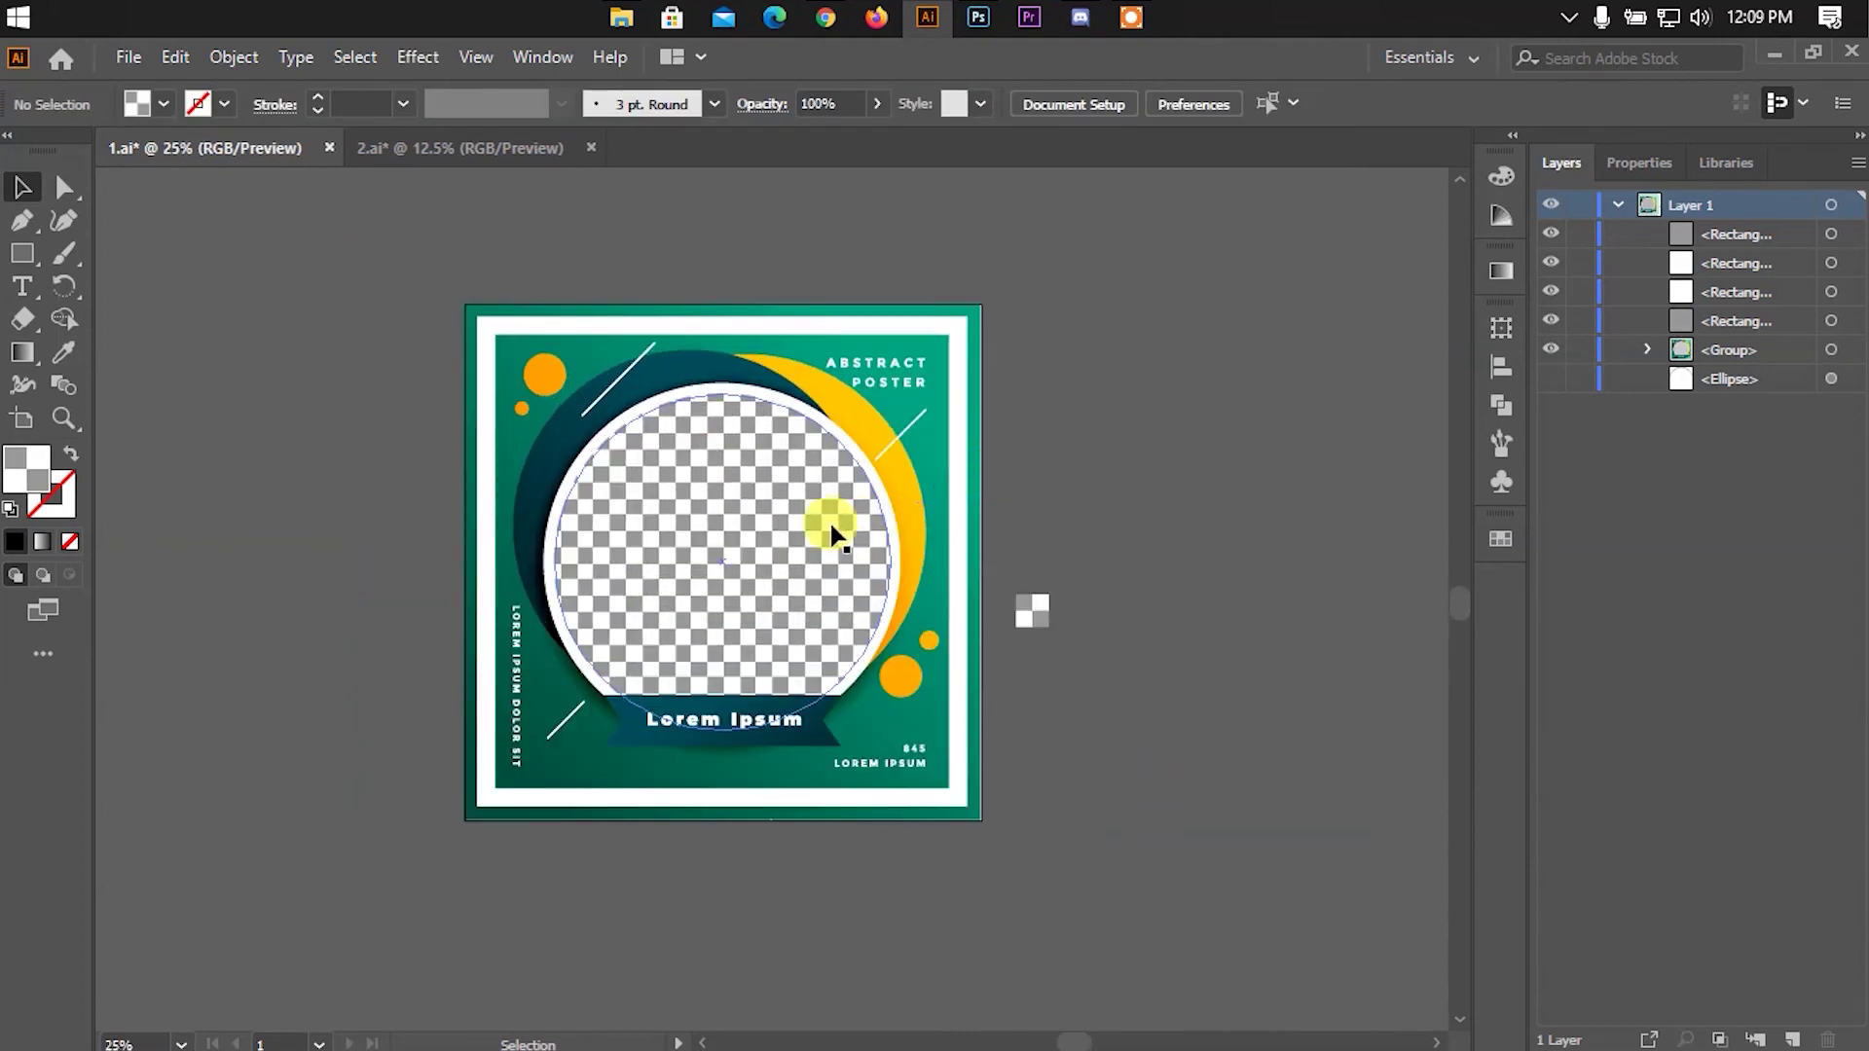
scroll(821, 522, "up", 1)
Switch to document 2.ai, move the large checkerboard square slightly down and away from the navy poster, and deselect it
left_click(458, 162)
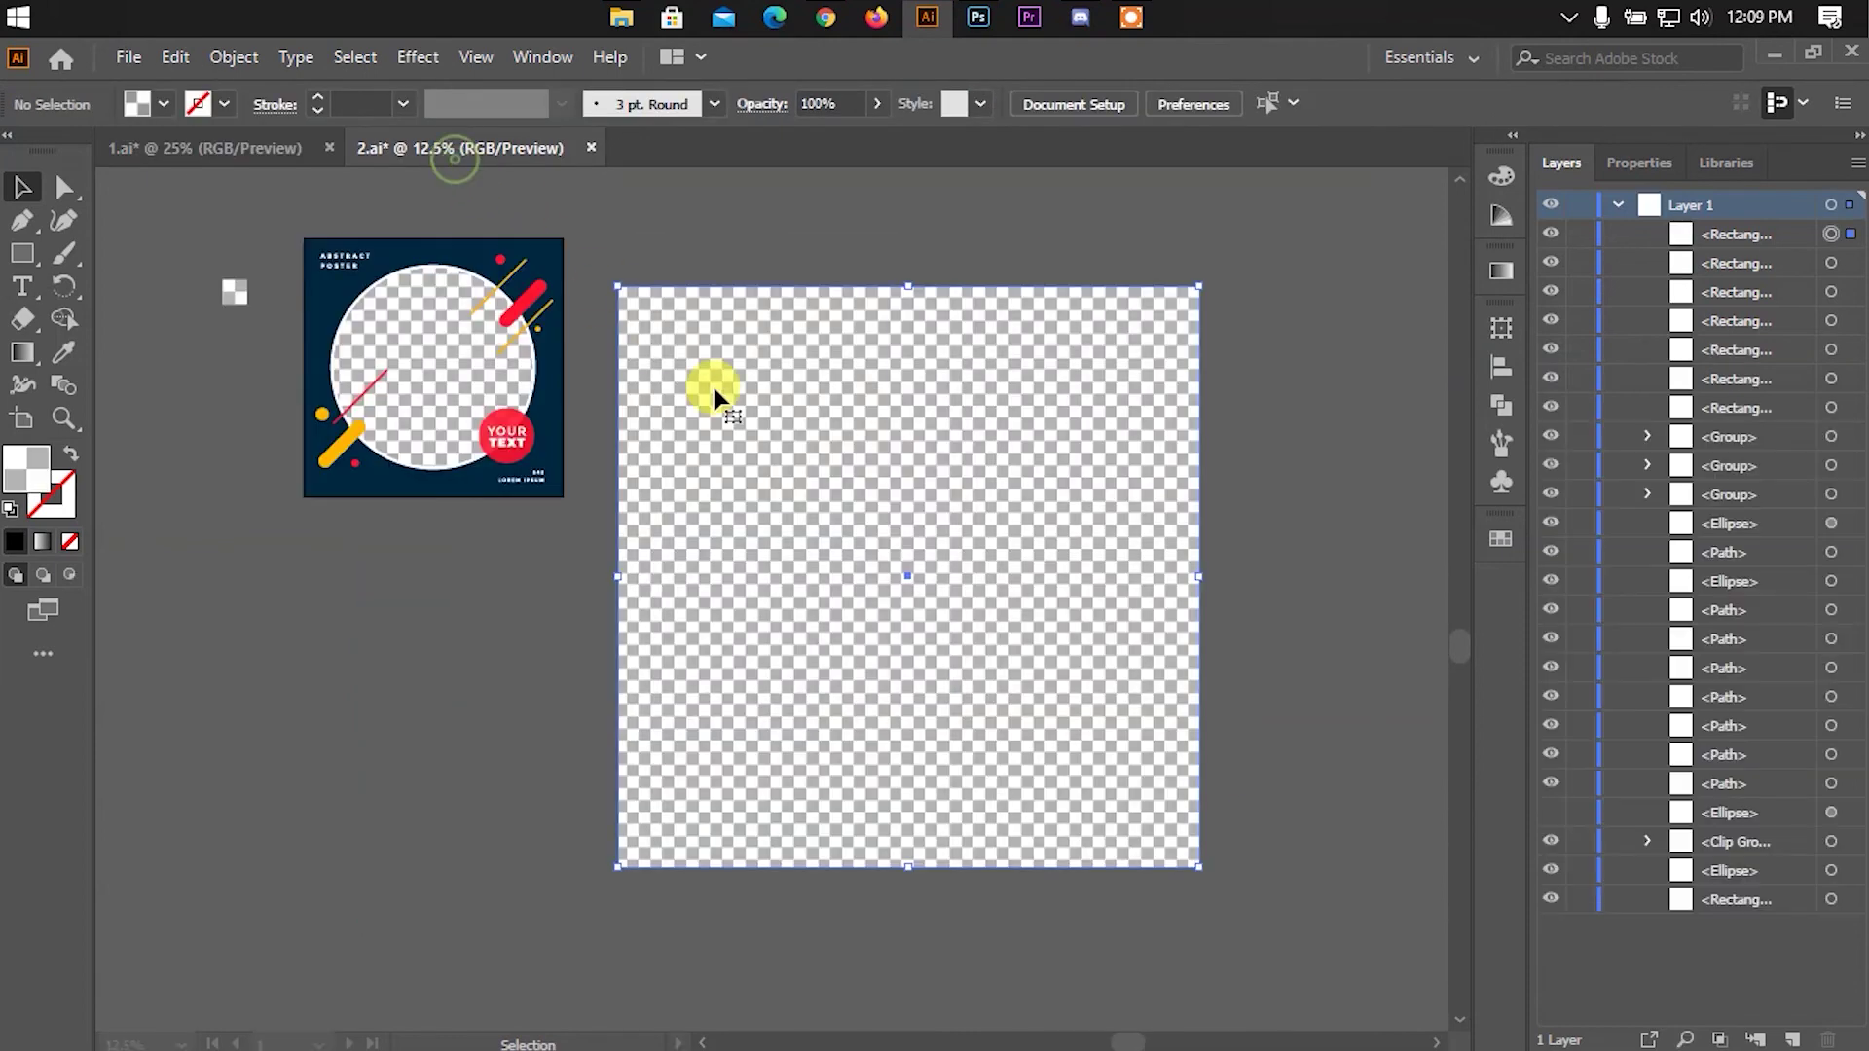
left_click(865, 443)
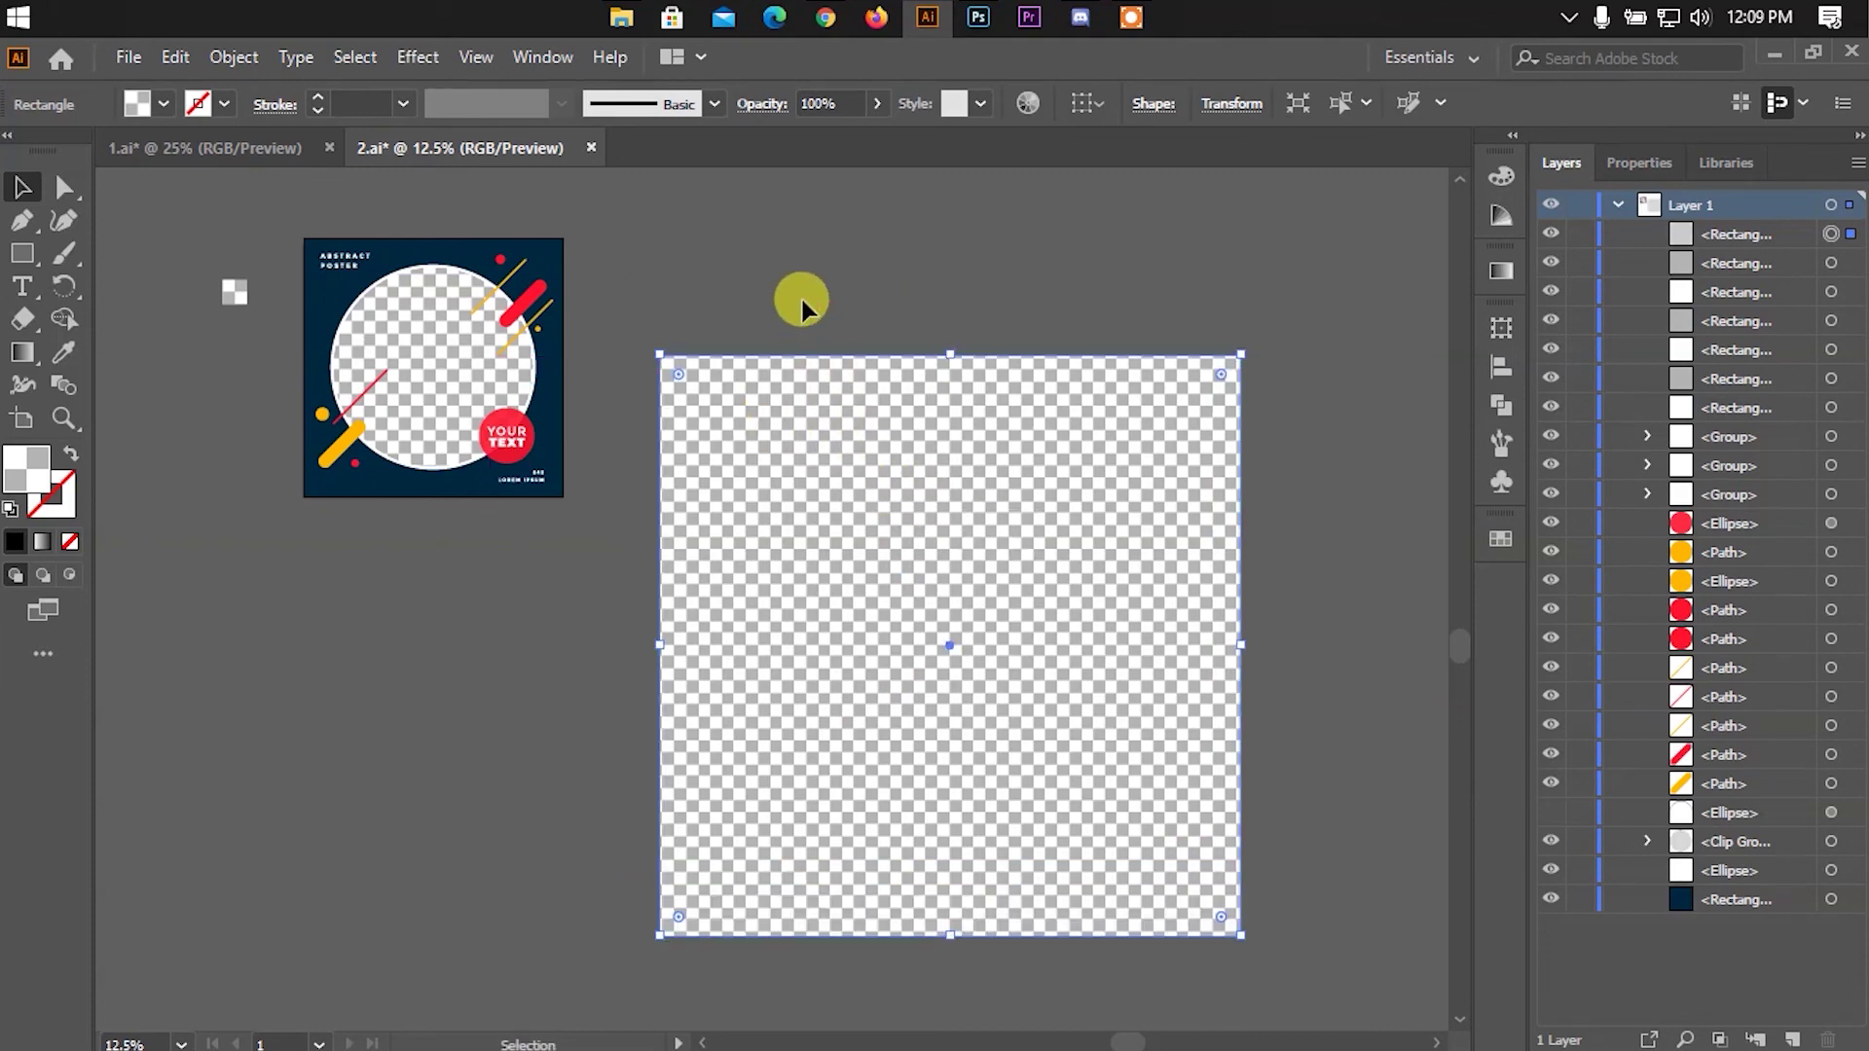
left_click(699, 259)
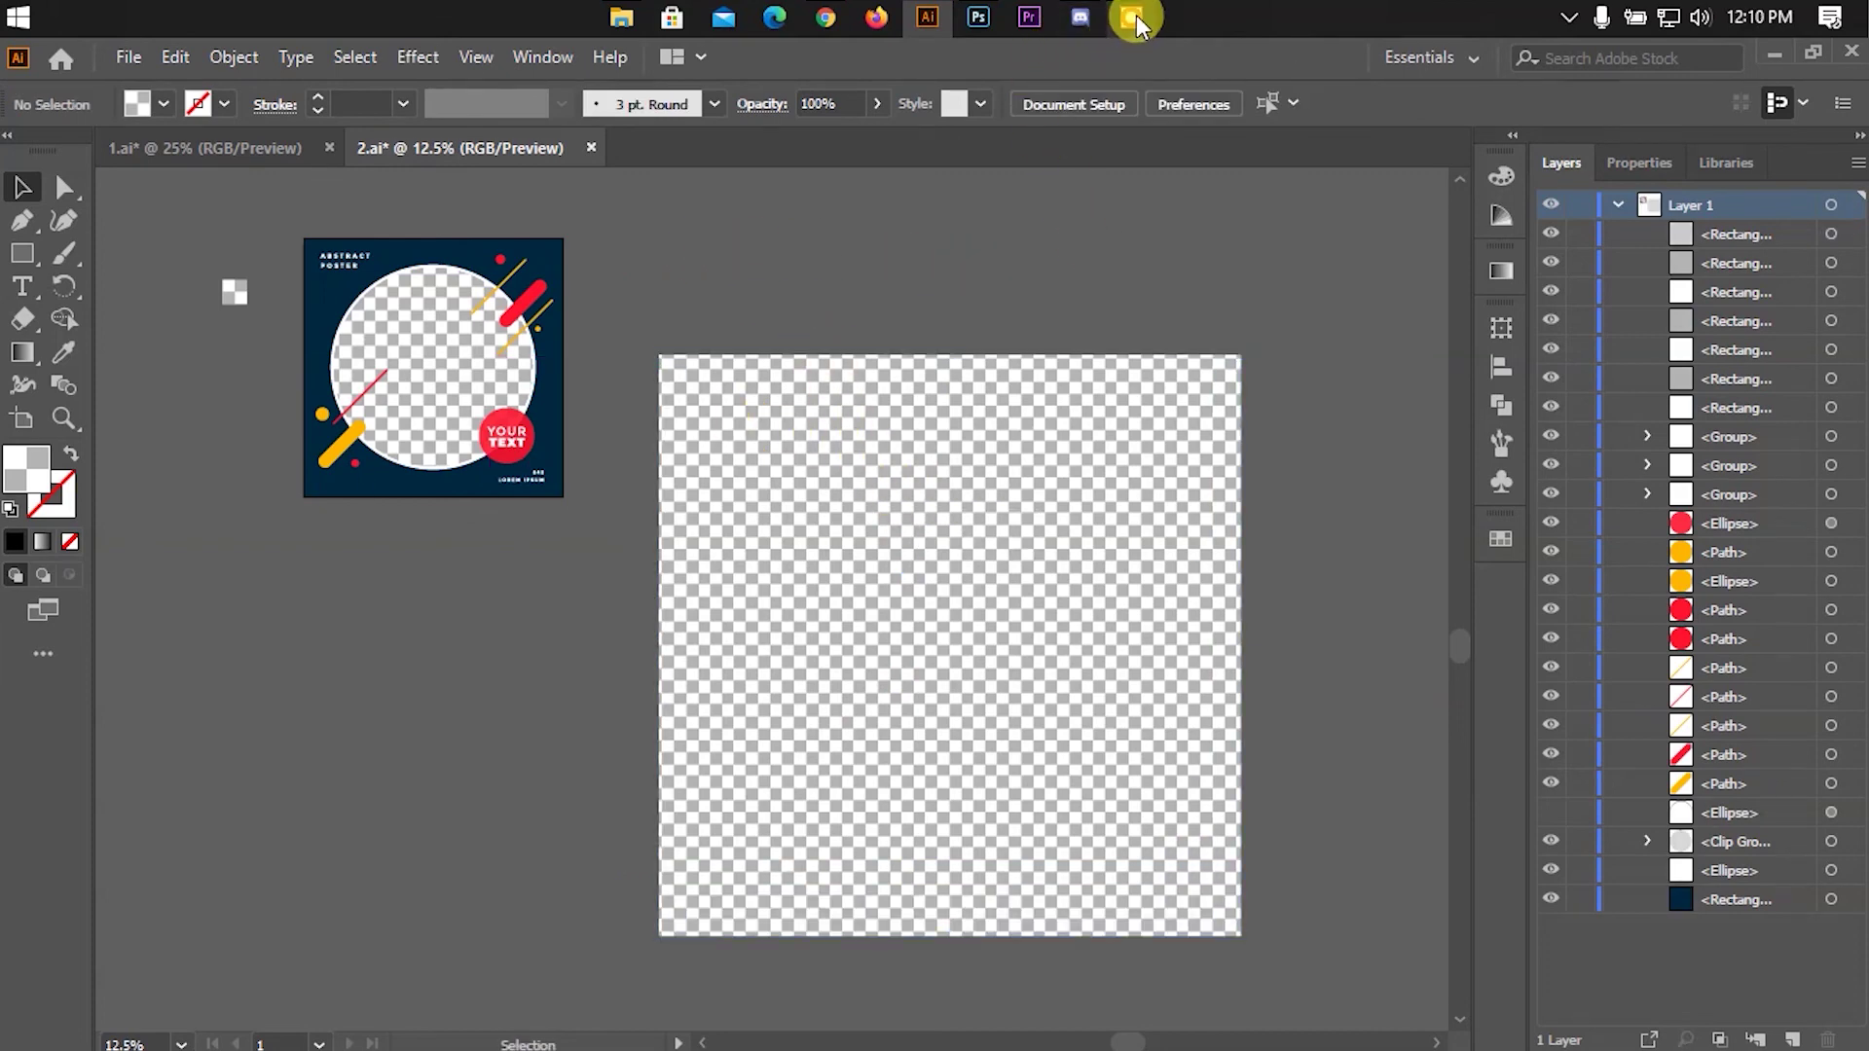